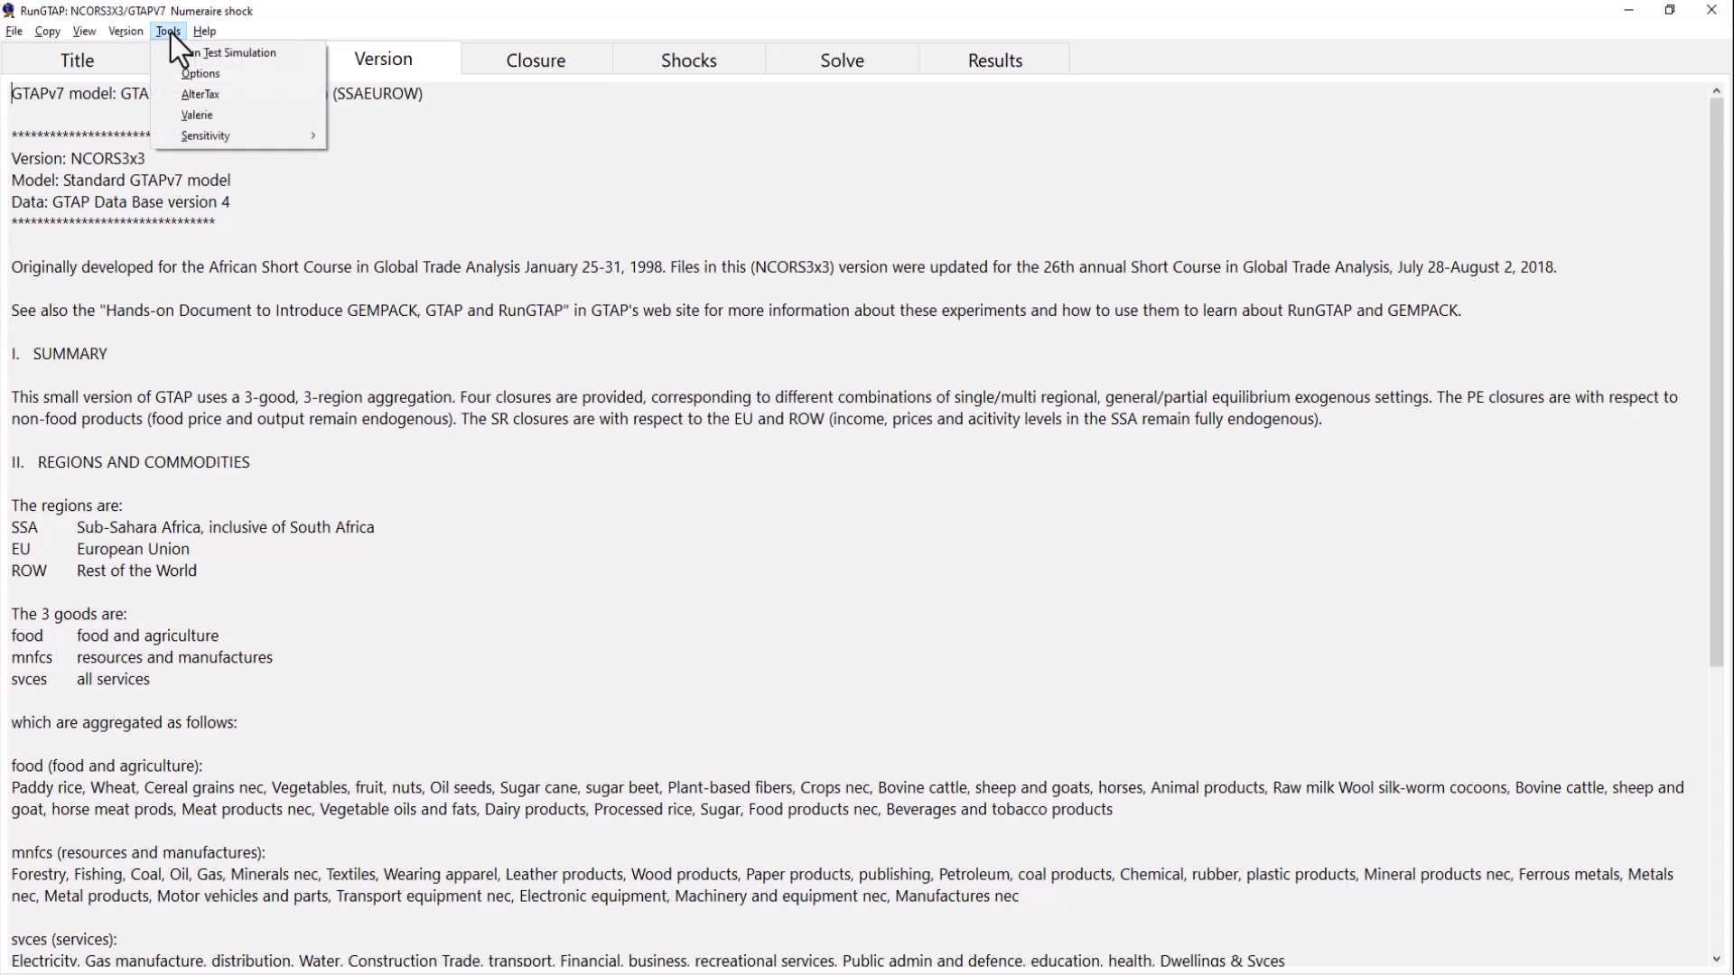
Start the AlterTax tool and load its closure and parameter files for the NCORS3X3 version
{"action": "left_click", "coordinate": [193, 95]}
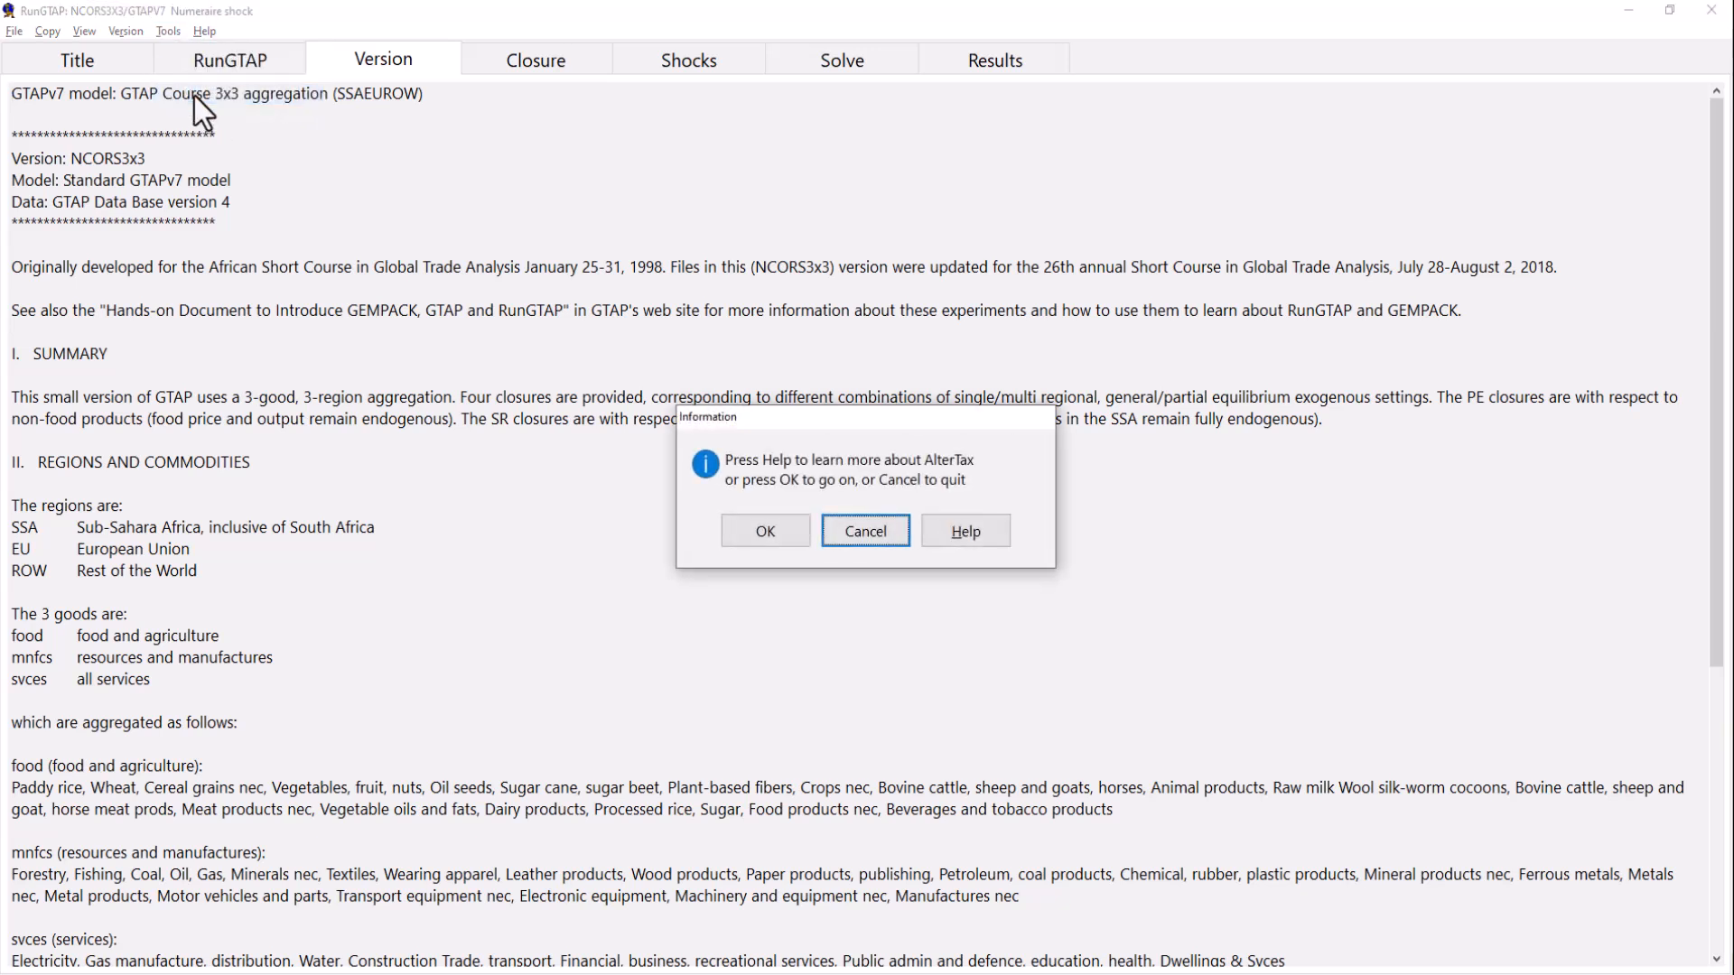
{"action": "left_click", "coordinate": [776, 539]}
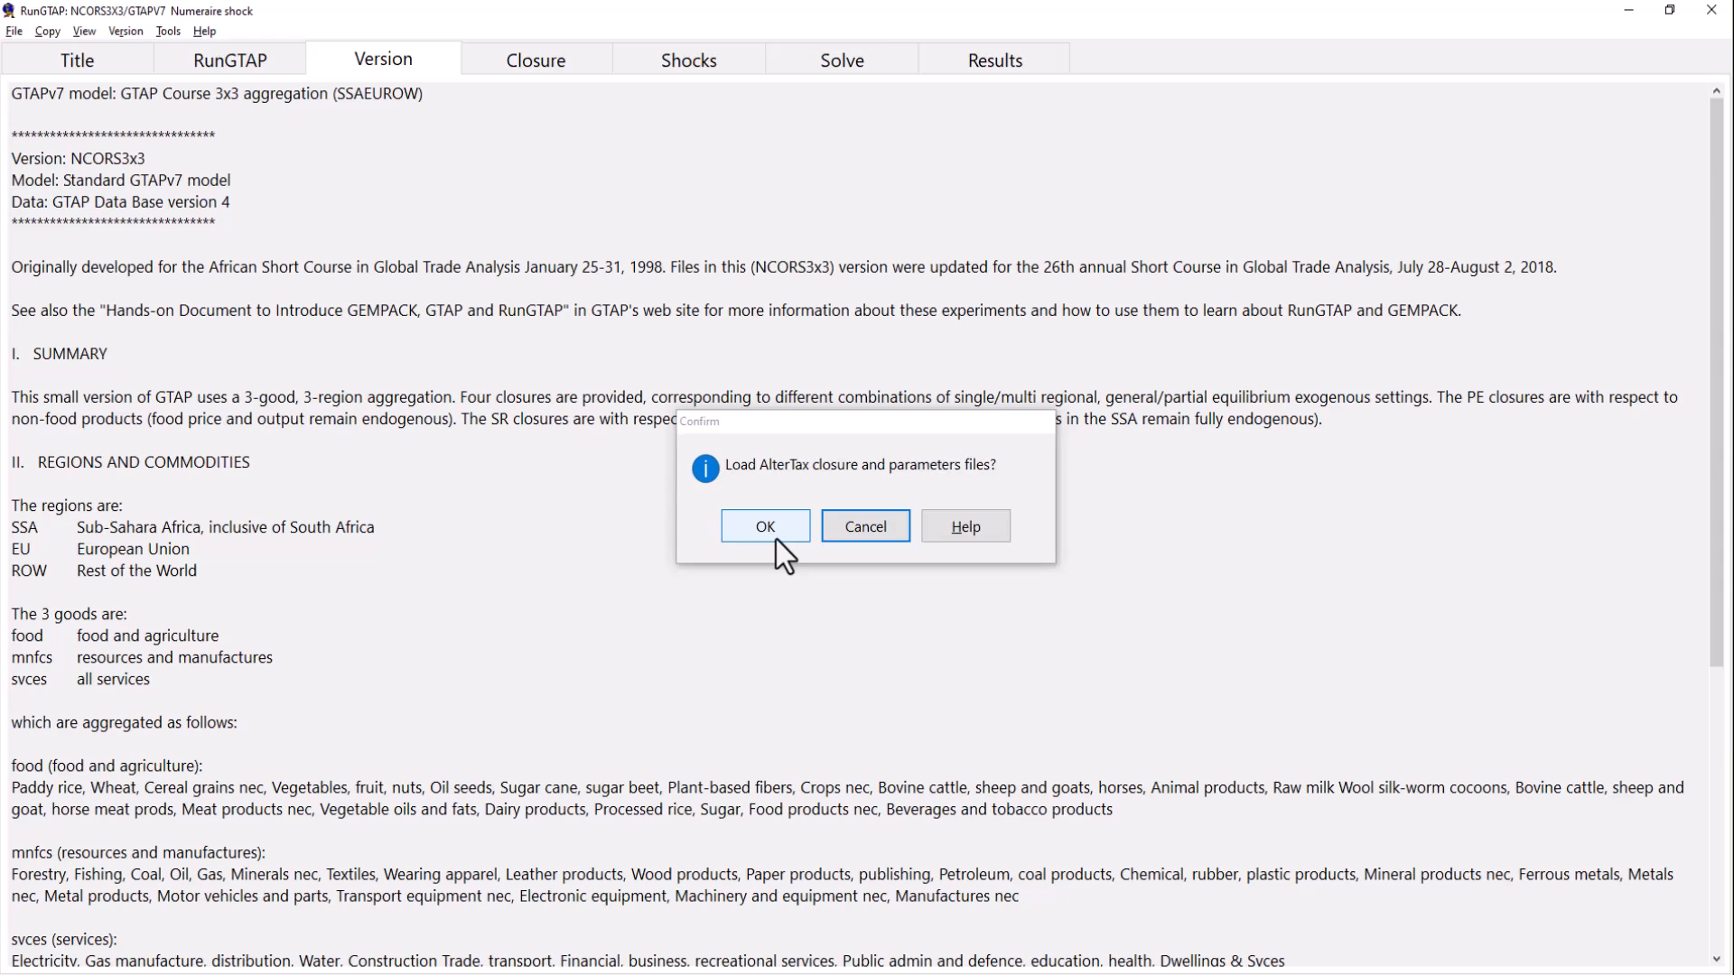
{"action": "left_click", "coordinate": [777, 539]}
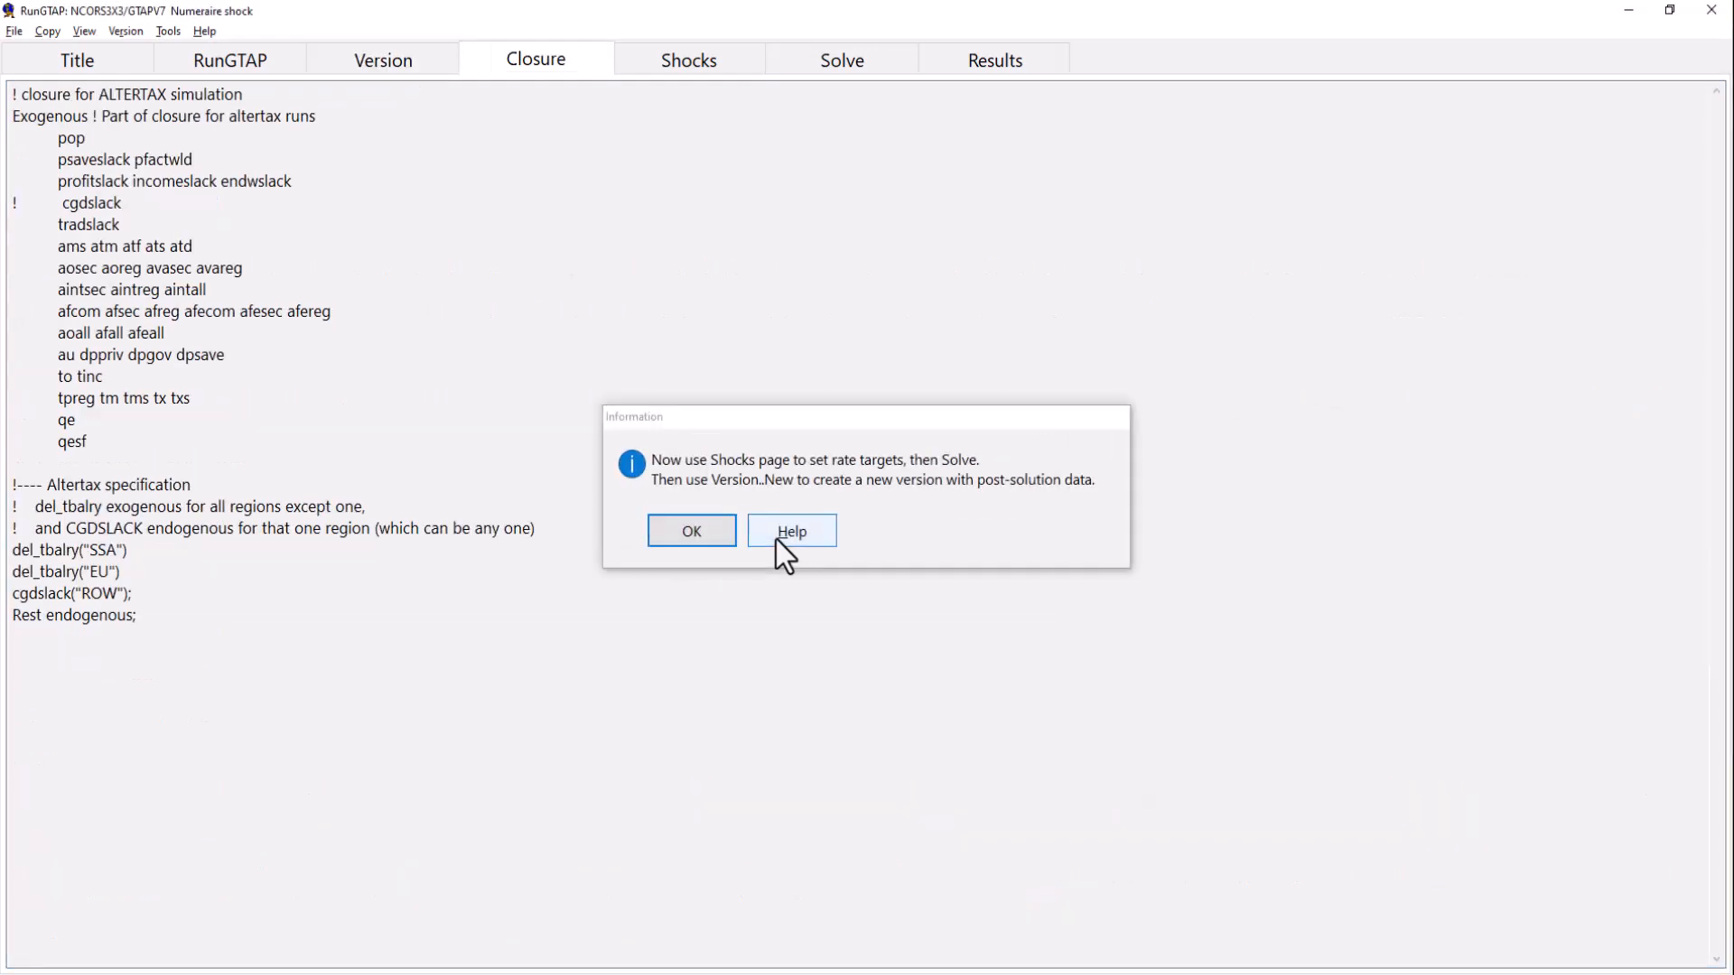
{"action": "left_click", "coordinate": [703, 540]}
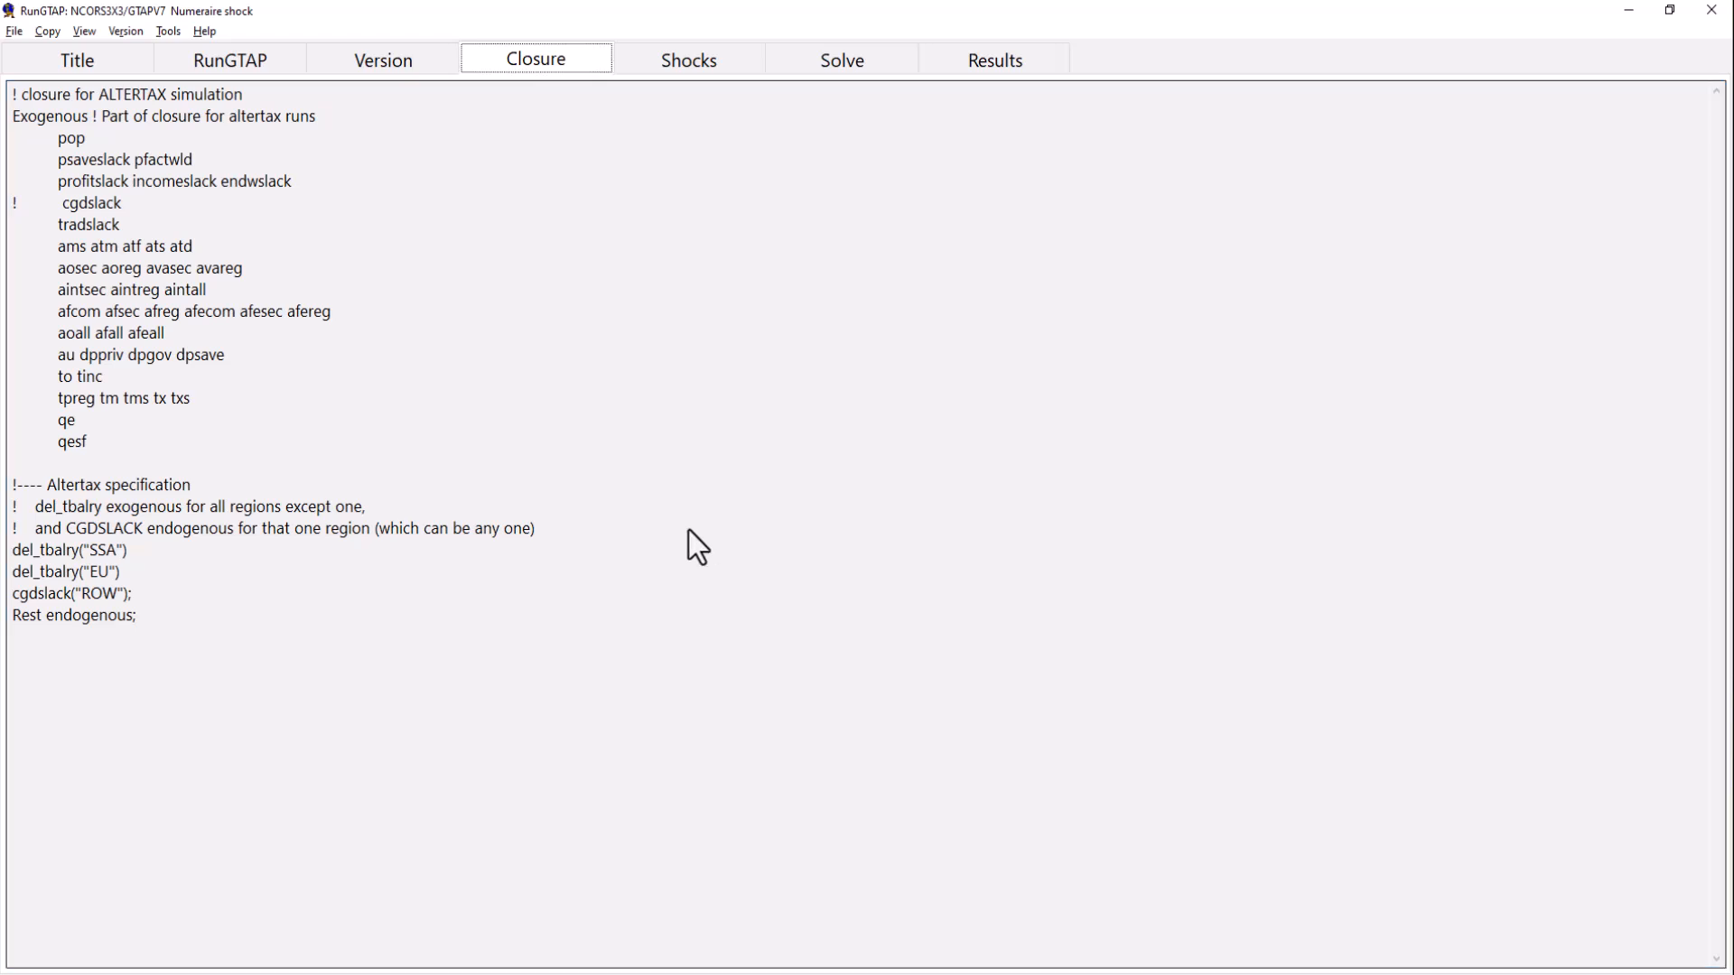
Choose tms, the source-specific import tax, as the variable to shock
{"action": "left_click", "coordinate": [720, 68]}
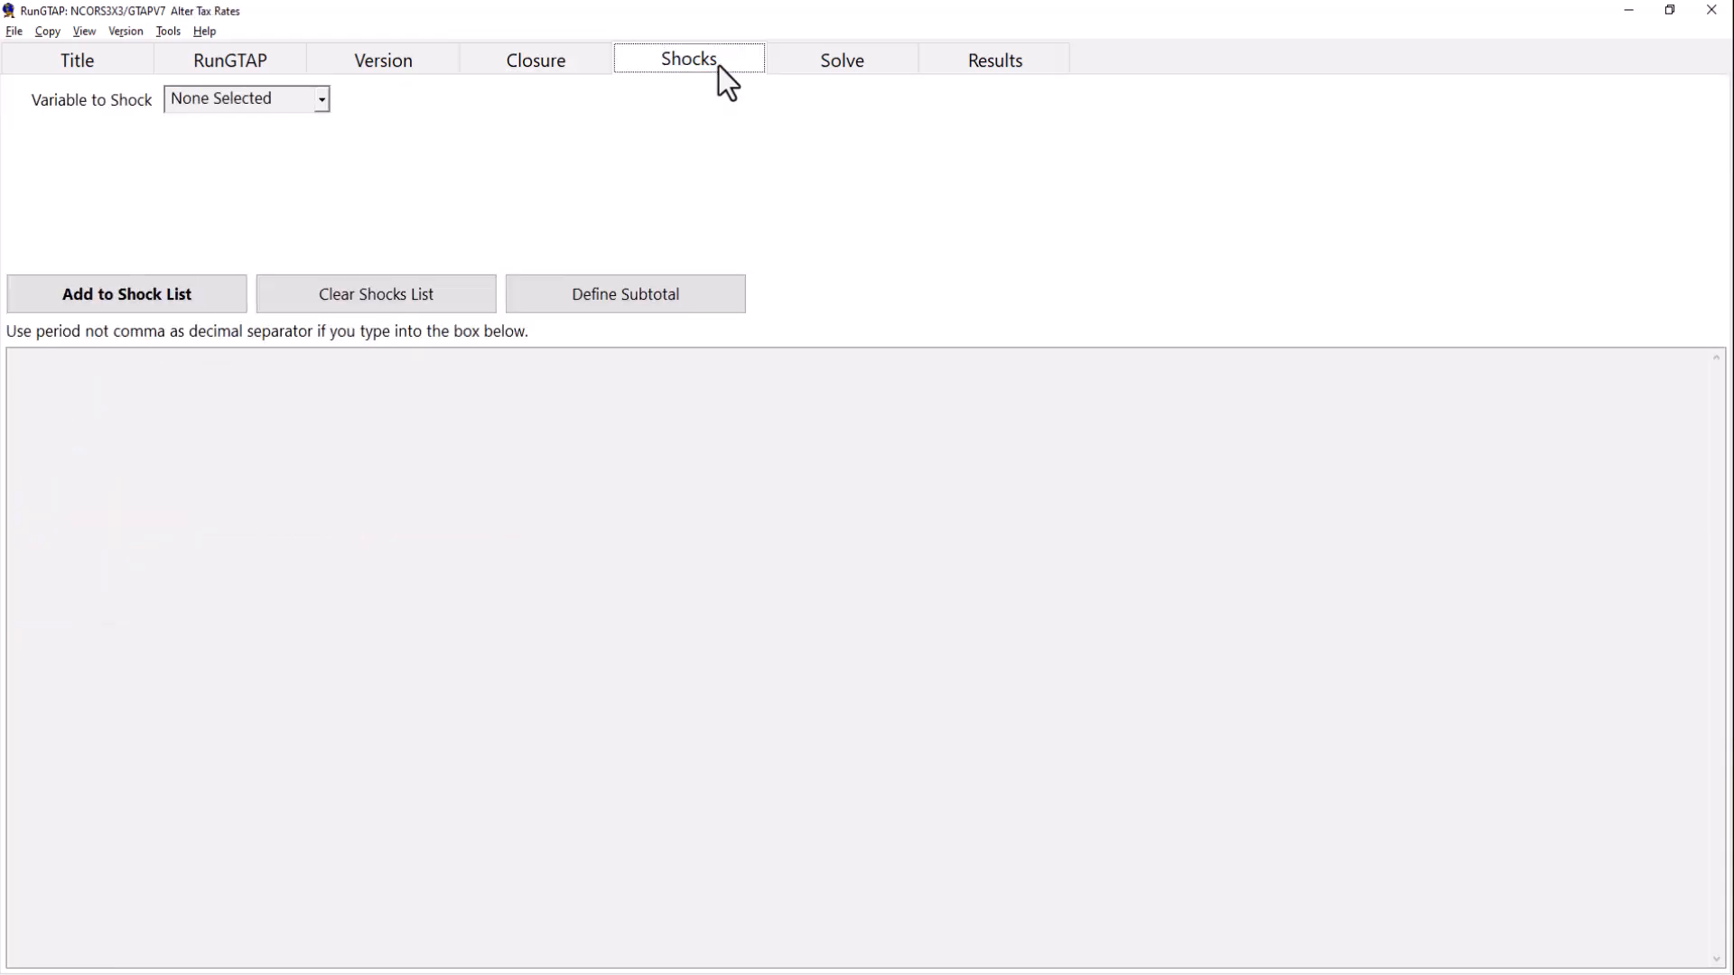
{"action": "left_click", "coordinate": [322, 105]}
{"action": "scroll", "coordinate": [242, 233], "scroll_direction": "down", "scroll_amount": 2}
{"action": "scroll", "coordinate": [242, 233], "scroll_direction": "down", "scroll_amount": 7}
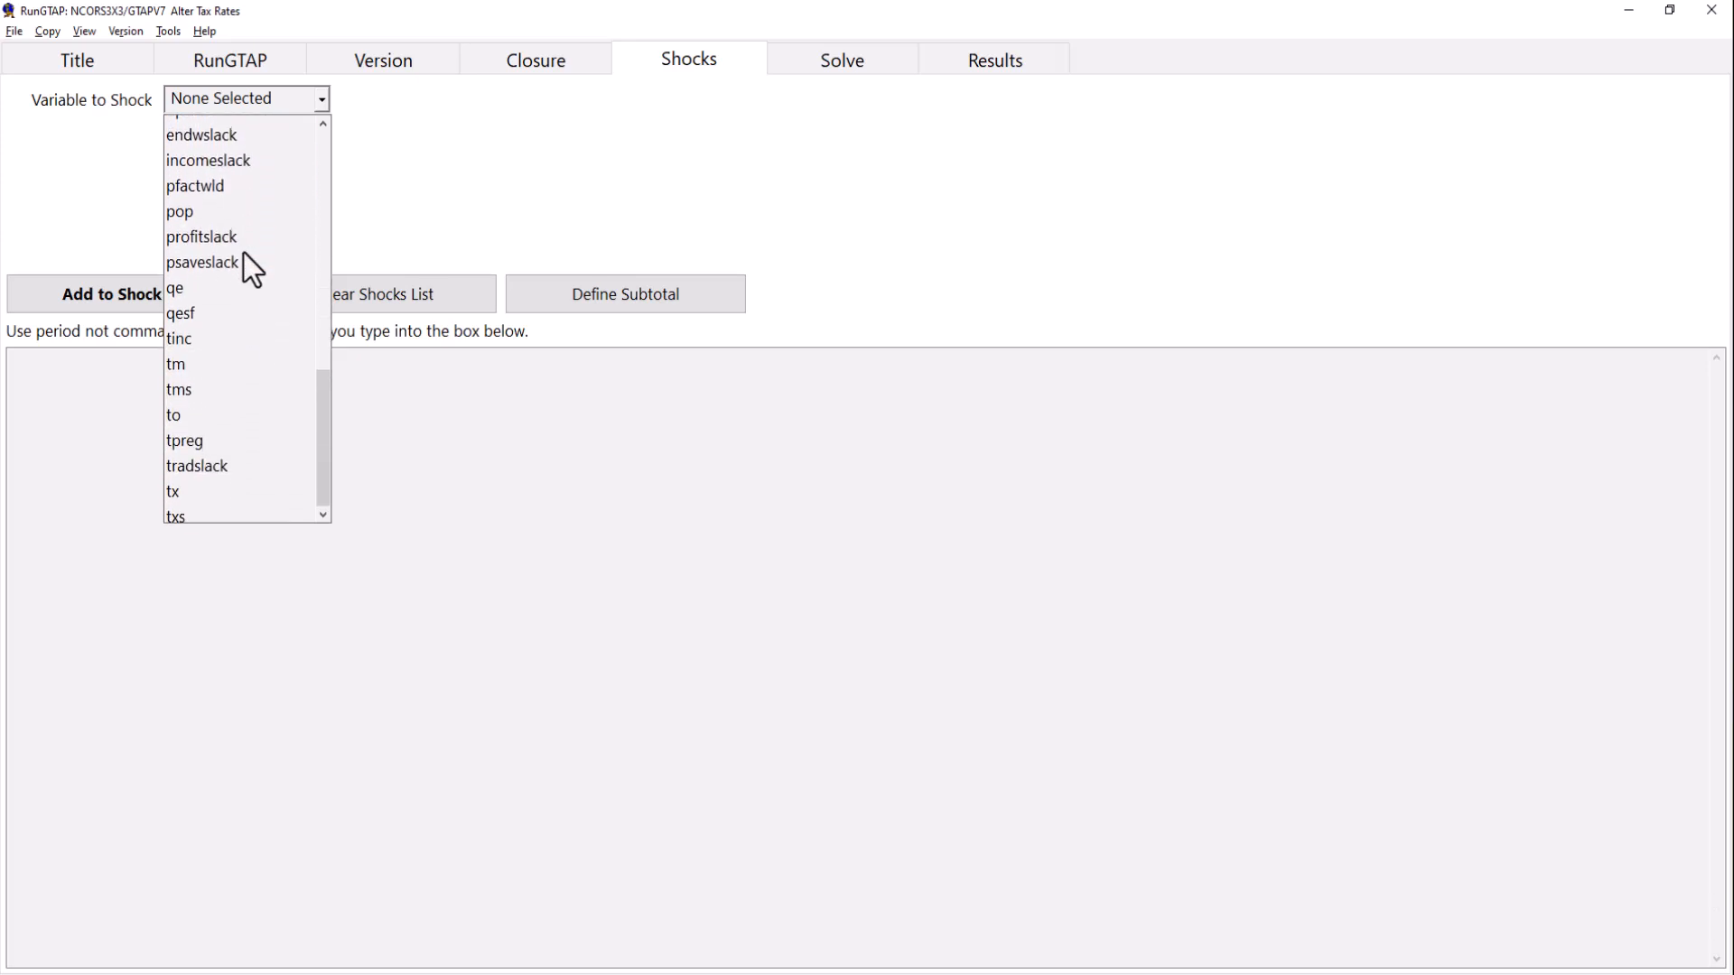
{"action": "left_click", "coordinate": [205, 383]}
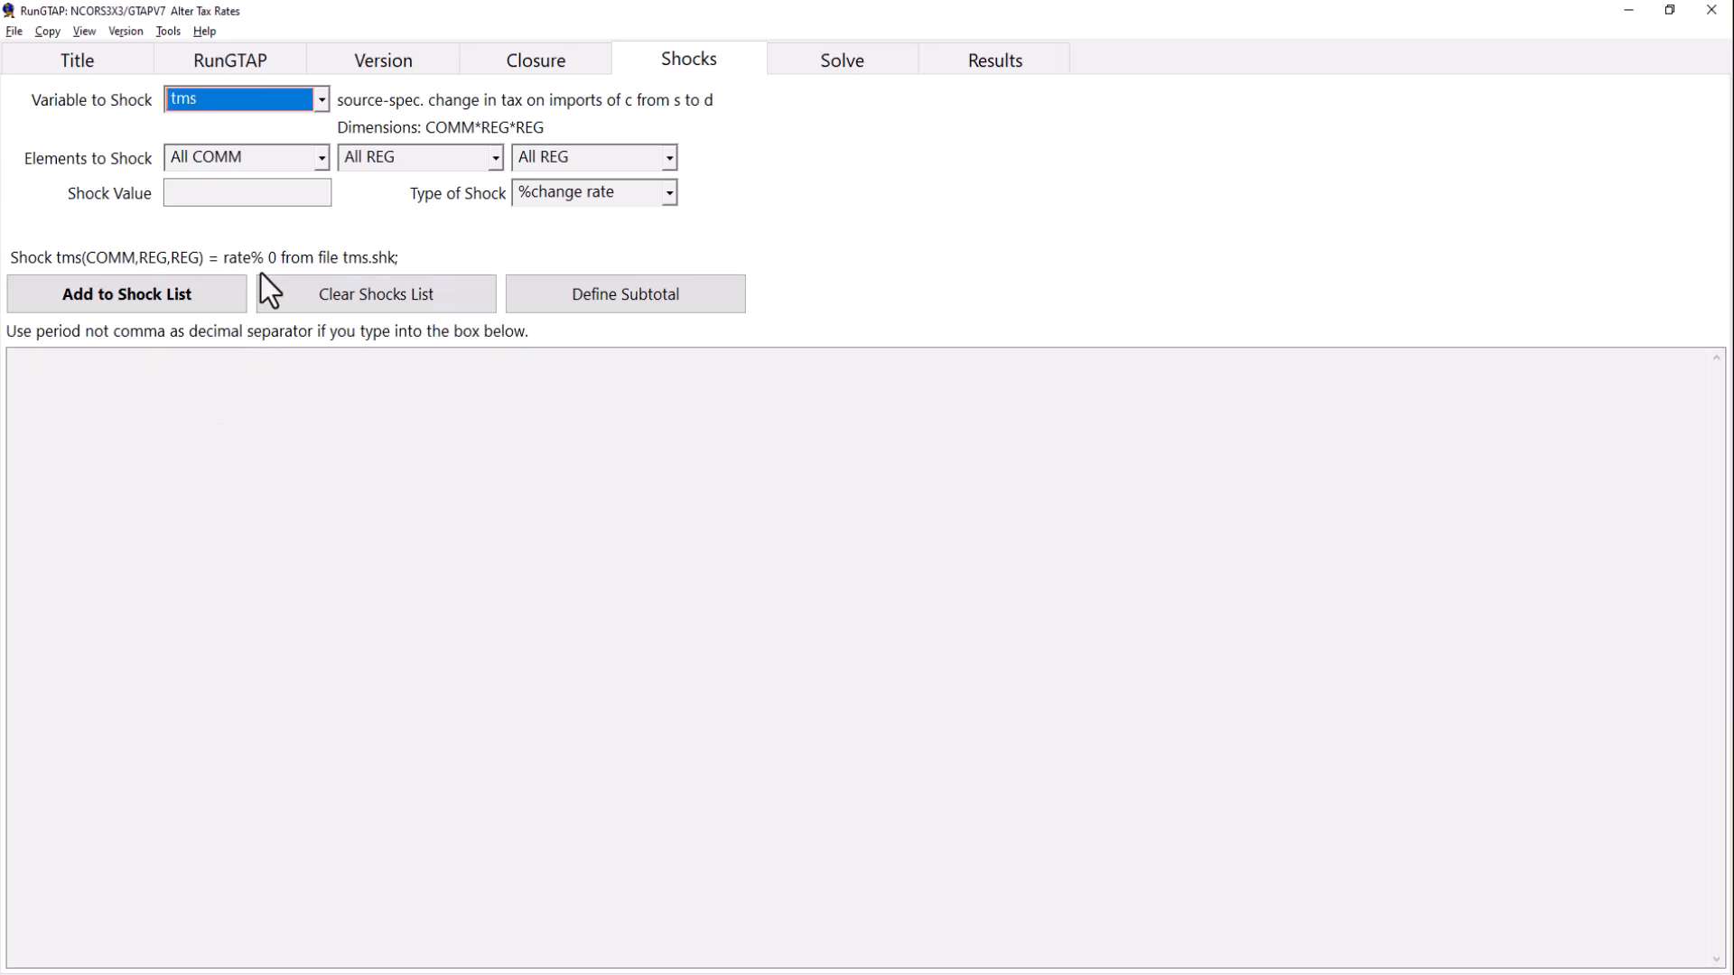
Restrict the tms shock to the Food commodity with SSA as source region and EU as destination
{"action": "left_click", "coordinate": [322, 161]}
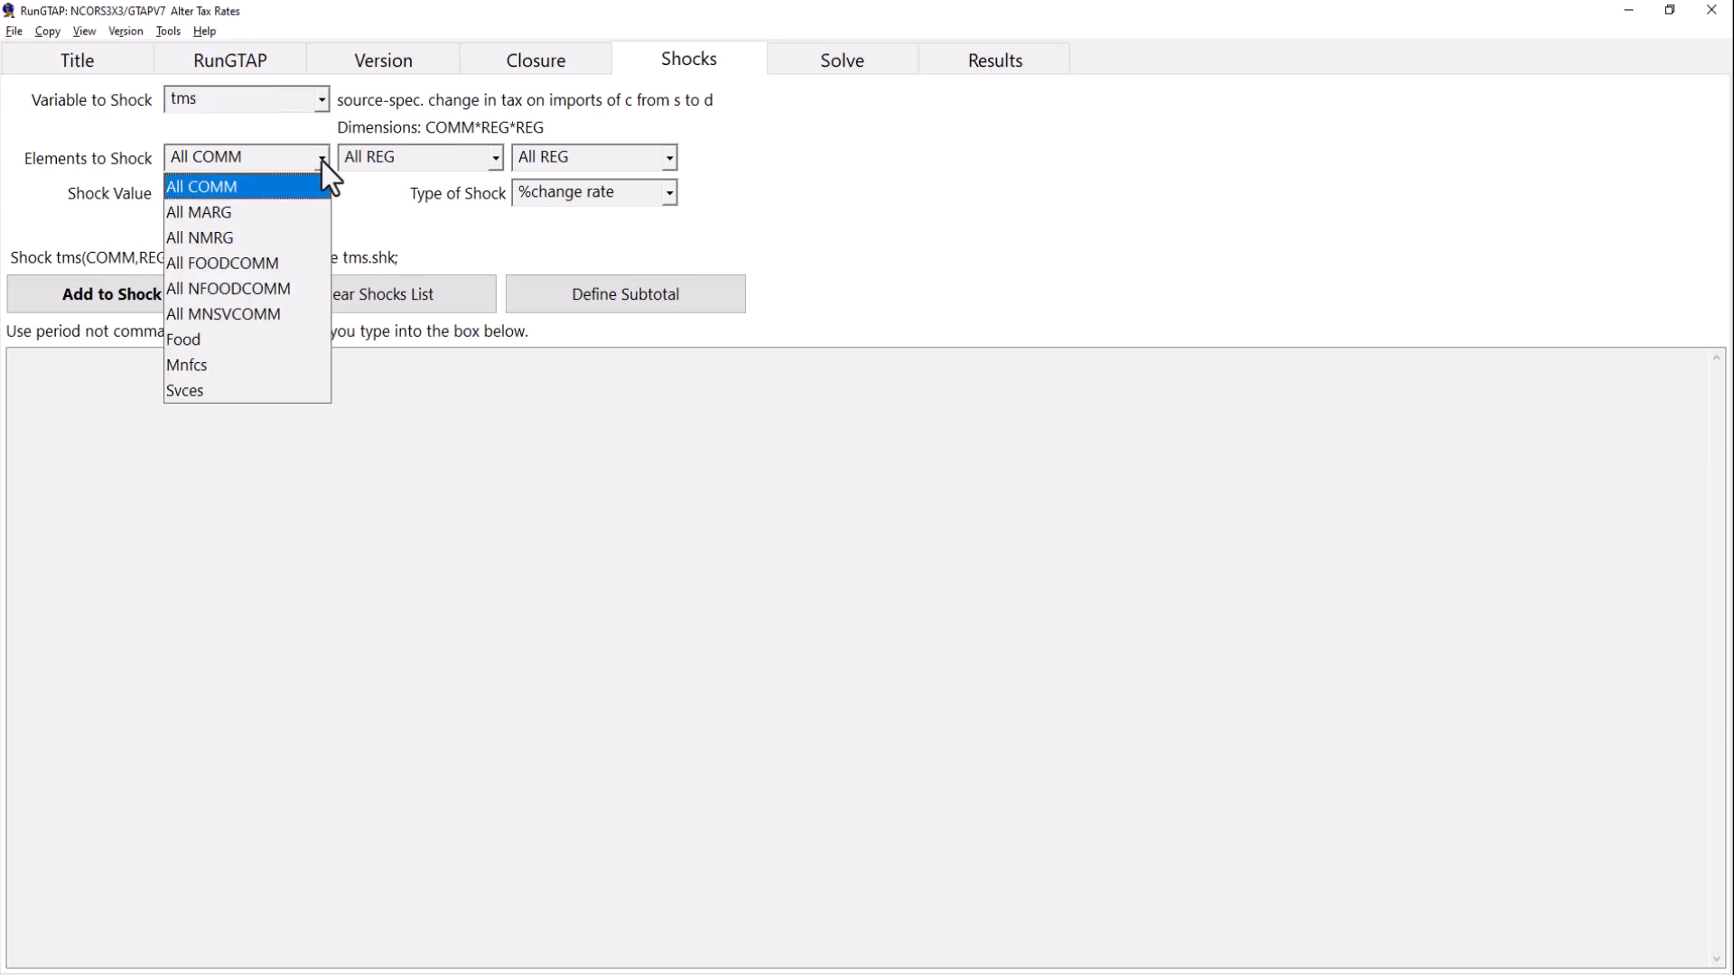
{"action": "left_click", "coordinate": [220, 339]}
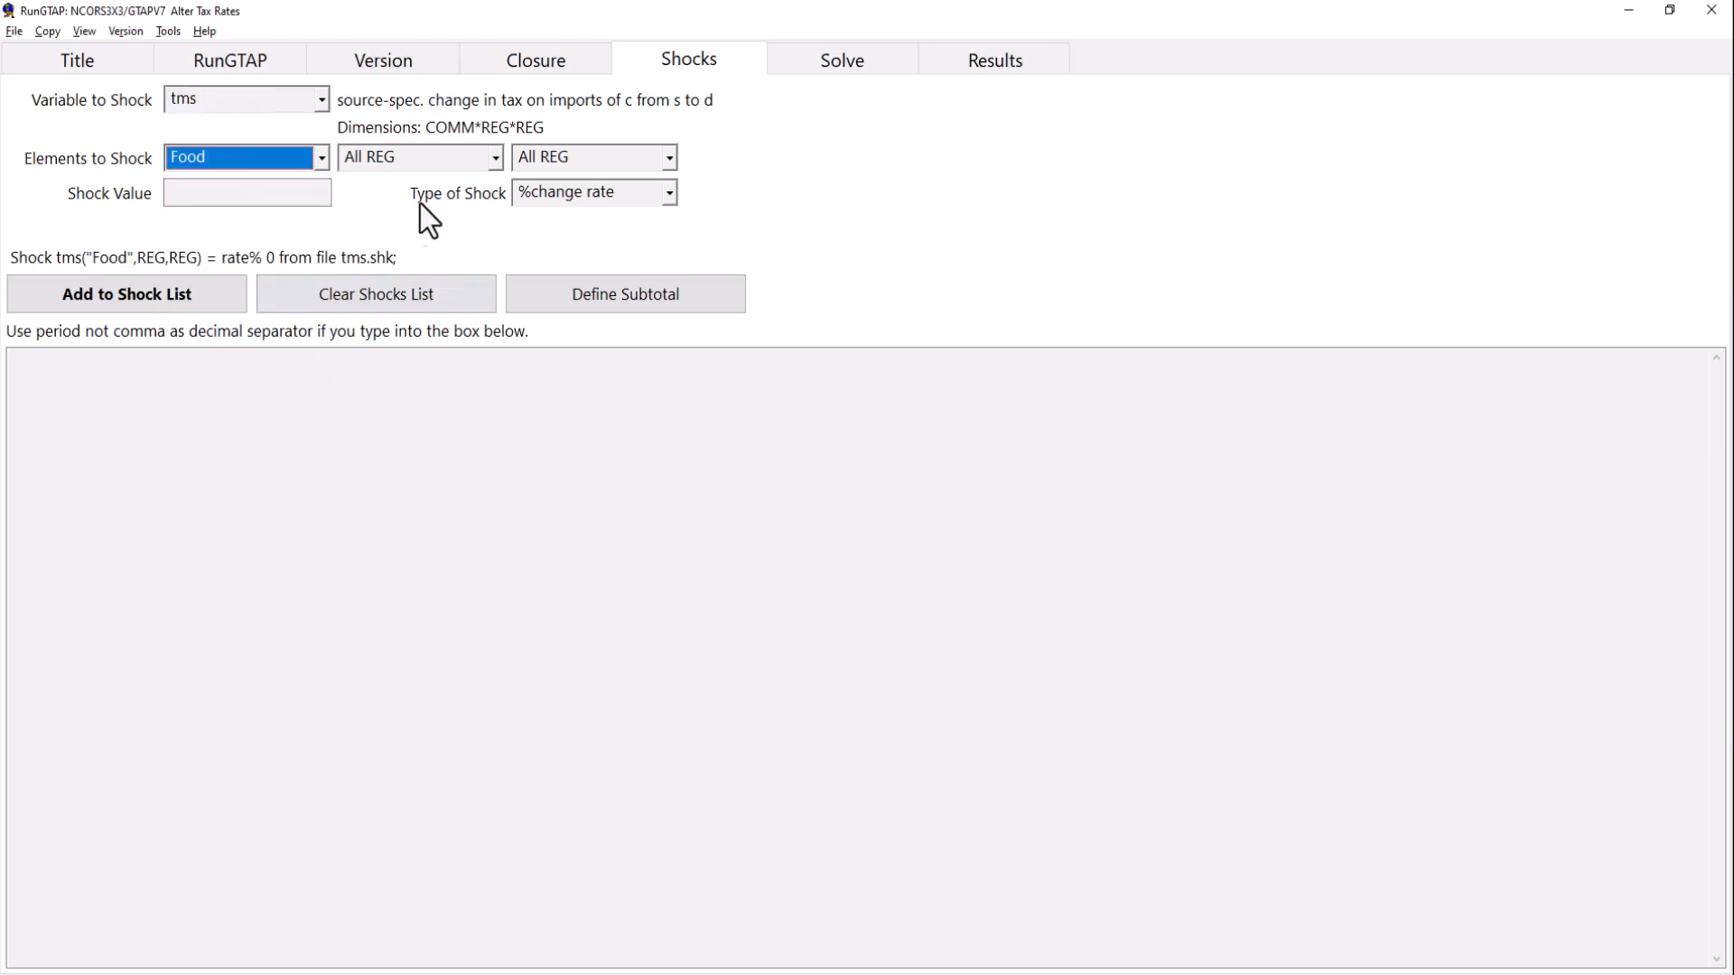
{"action": "left_click", "coordinate": [495, 161]}
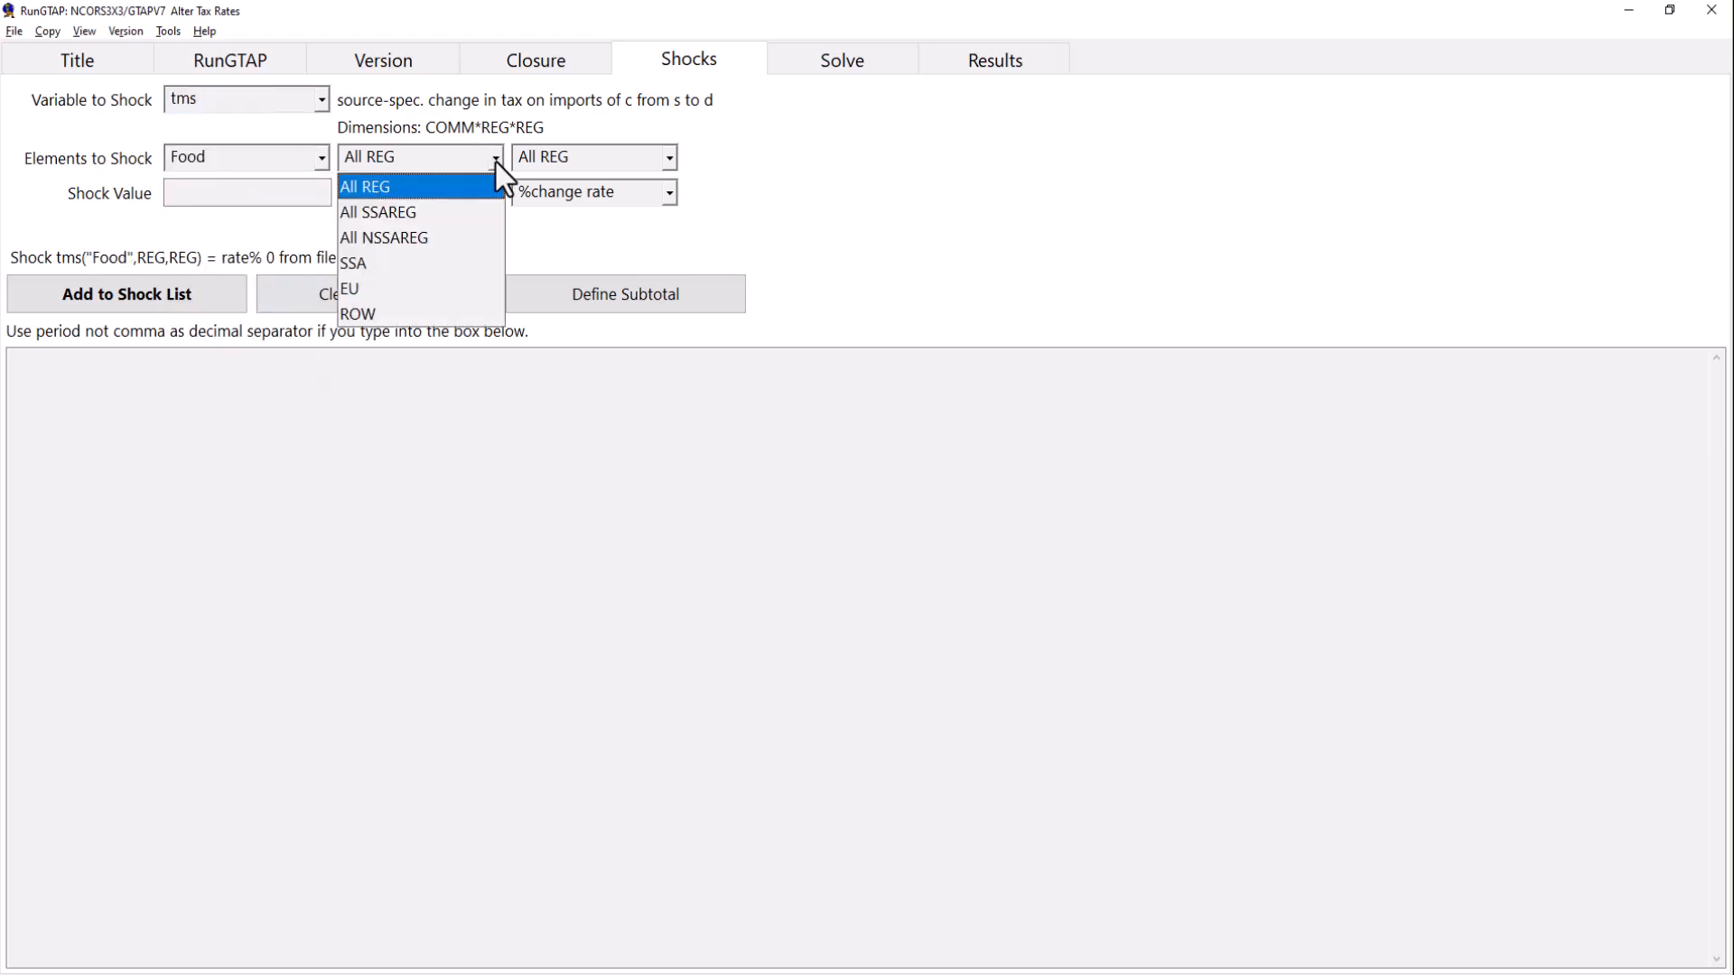
{"action": "left_click", "coordinate": [410, 263]}
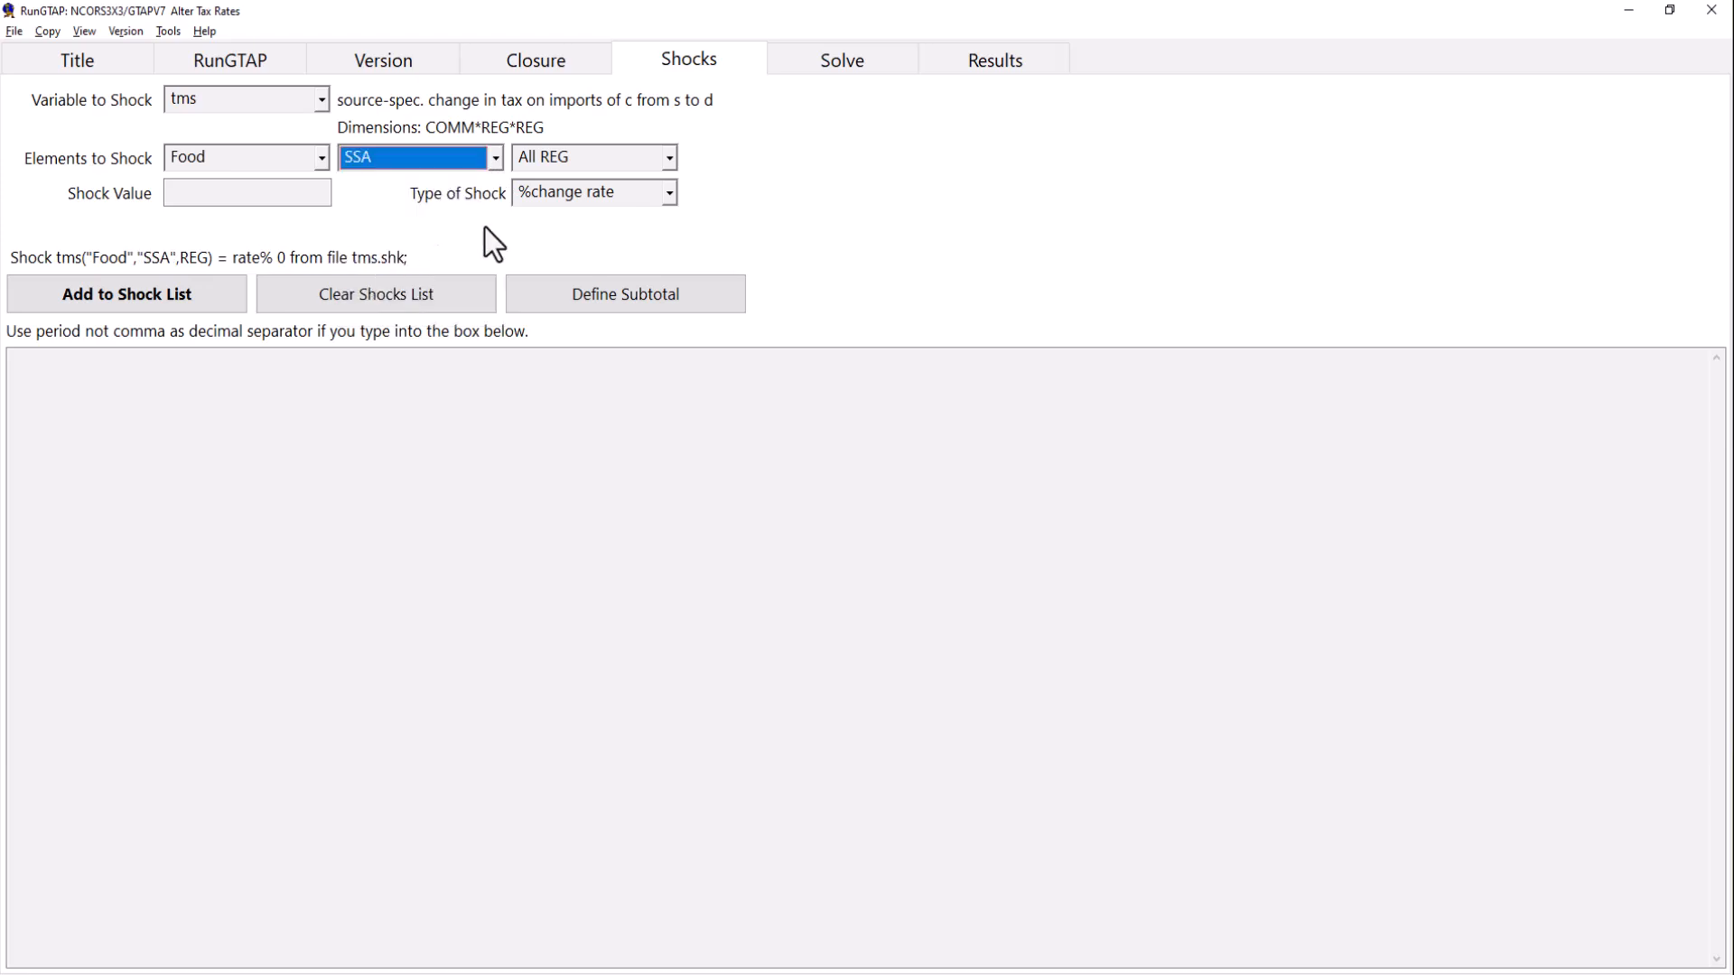
{"action": "left_click", "coordinate": [669, 158]}
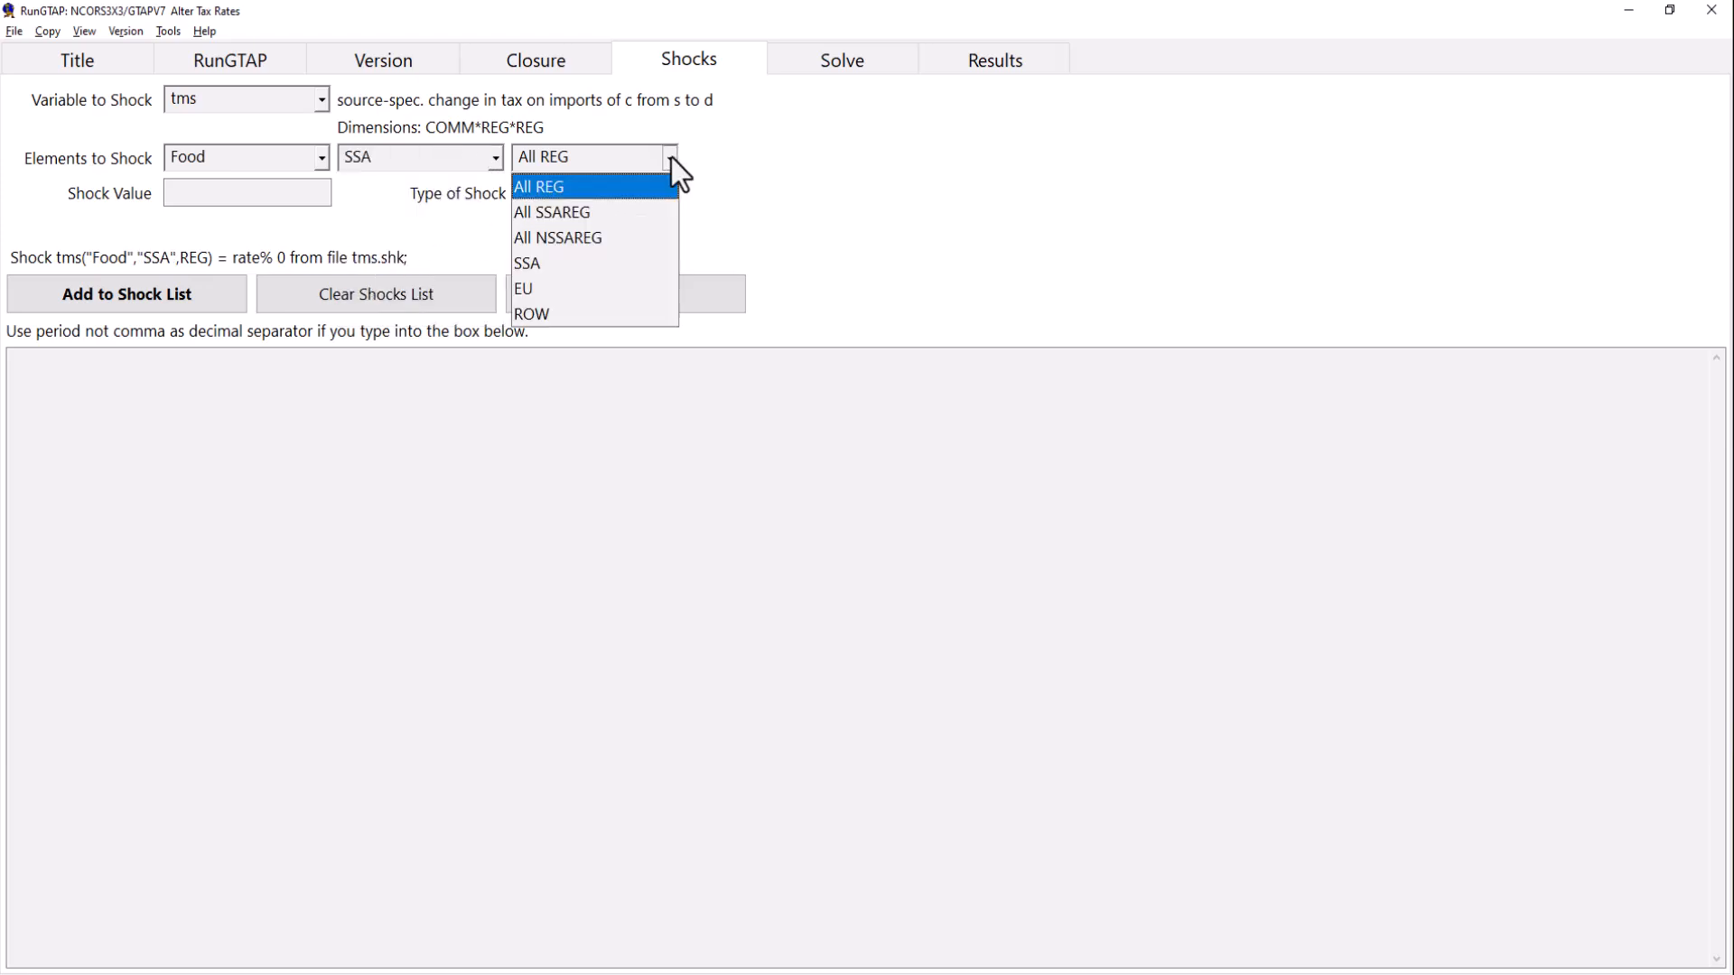
{"action": "left_click", "coordinate": [570, 289]}
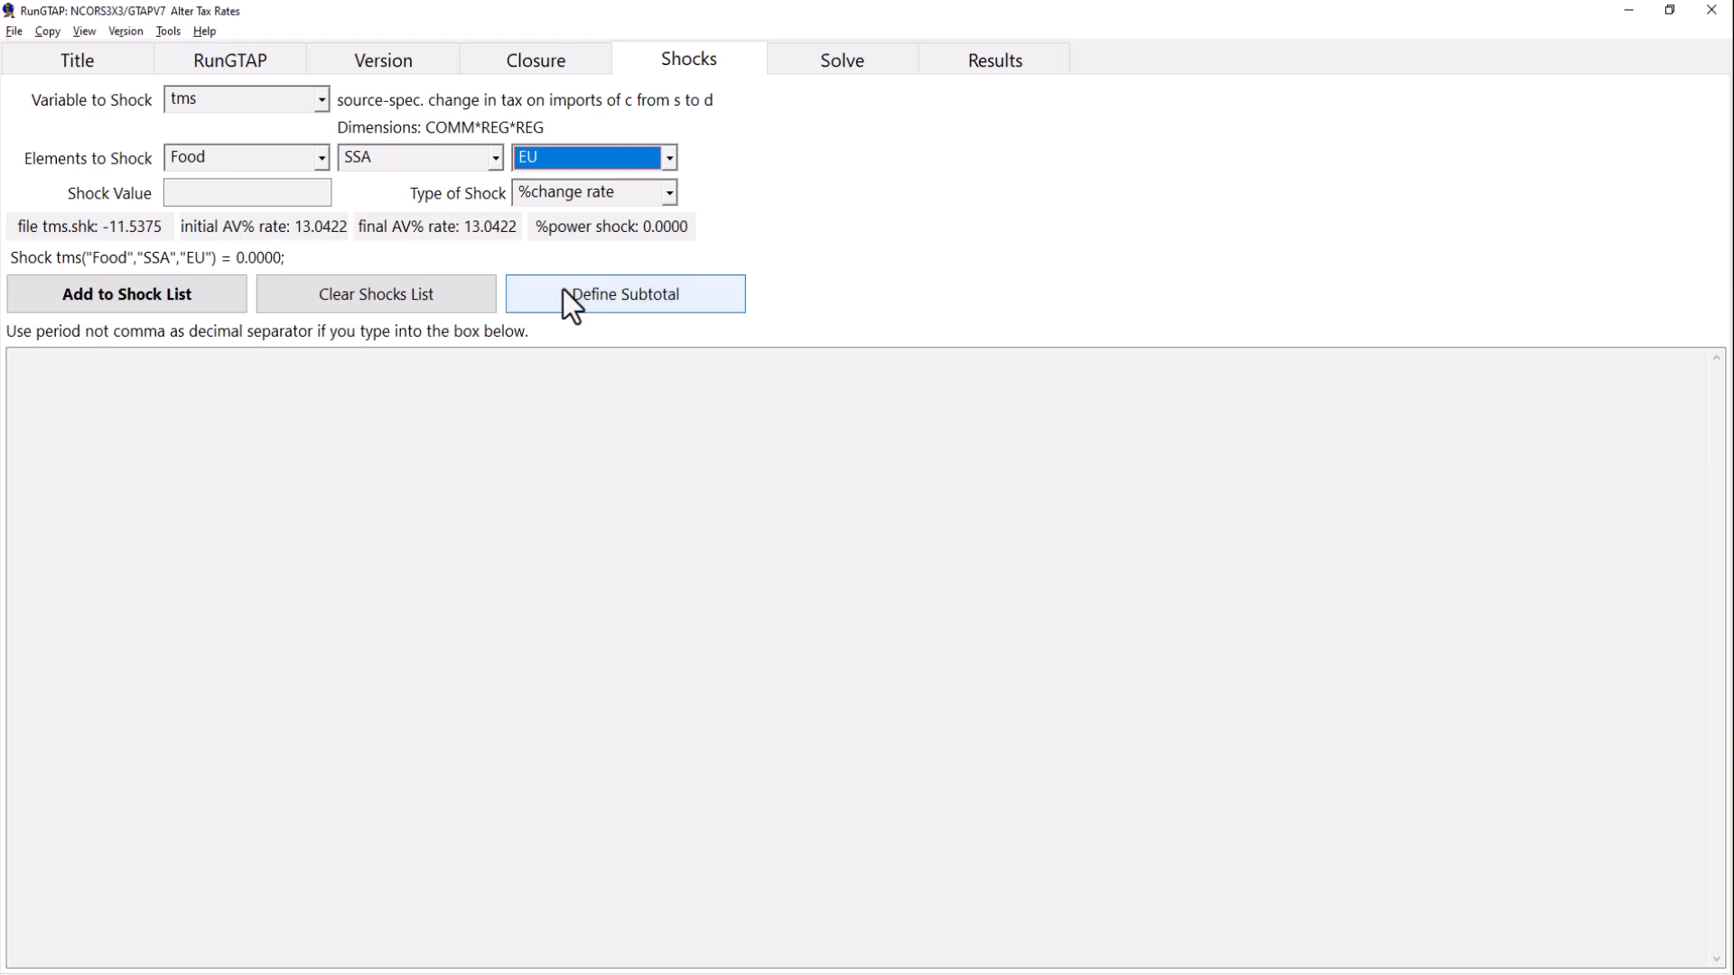
Define the shock as a % target rate of 10 and add it to the shock list
{"action": "left_click", "coordinate": [671, 194]}
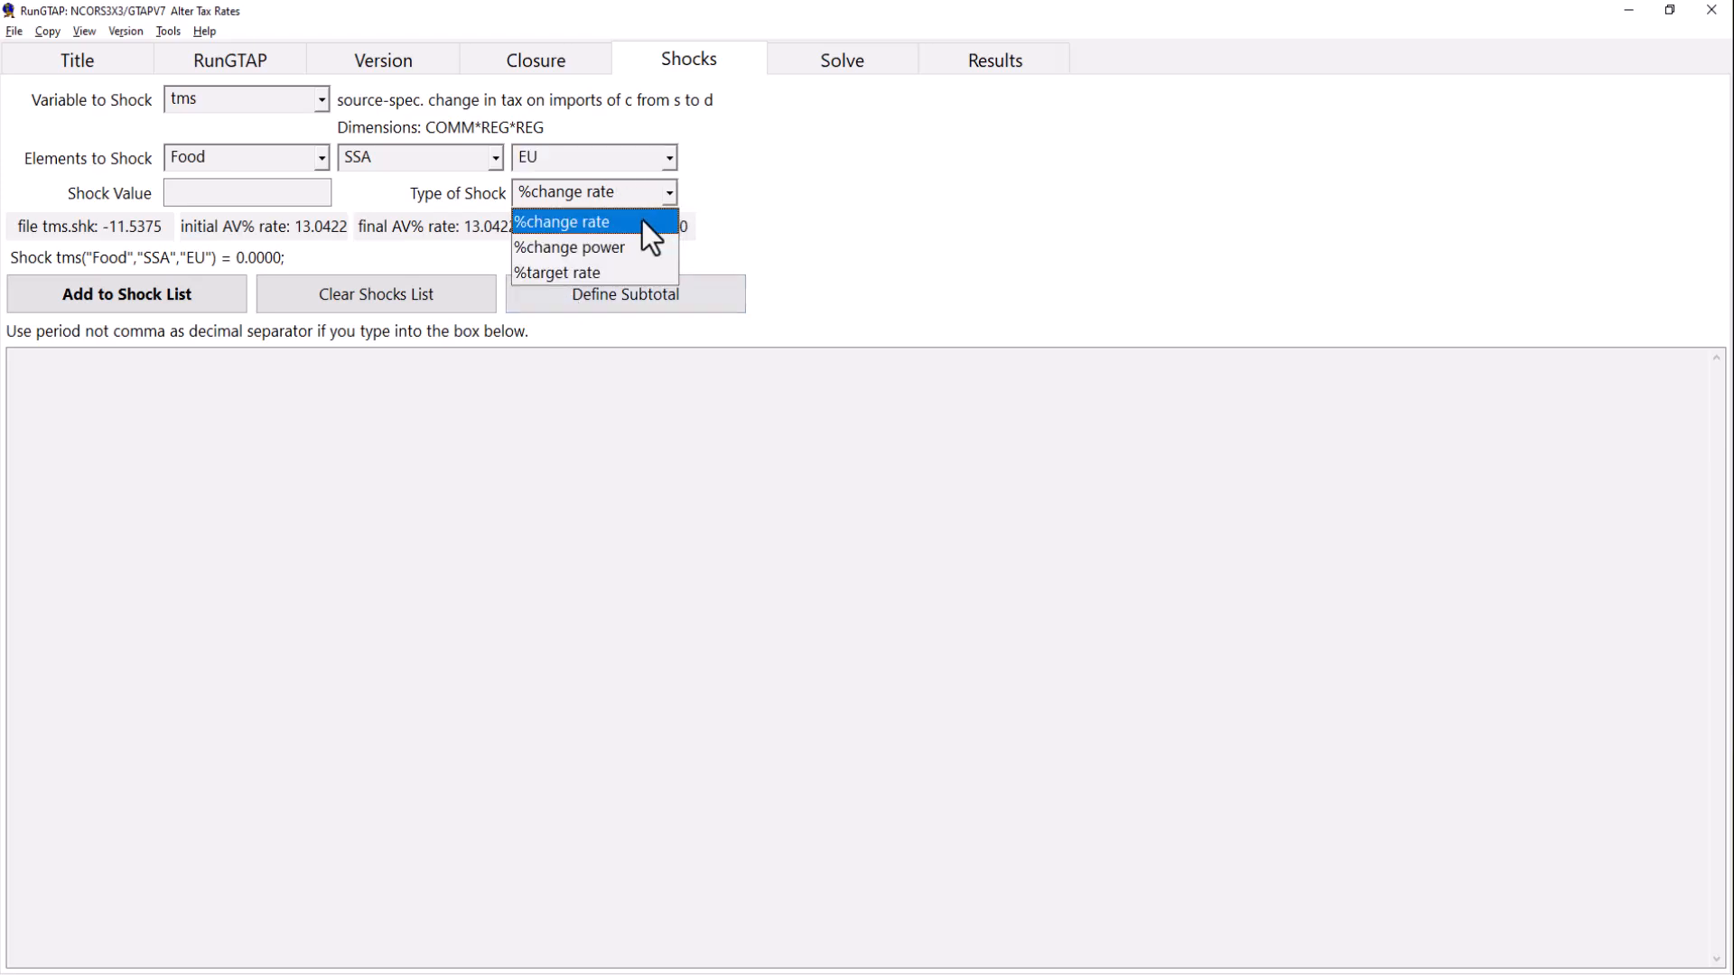
{"action": "left_click", "coordinate": [596, 269]}
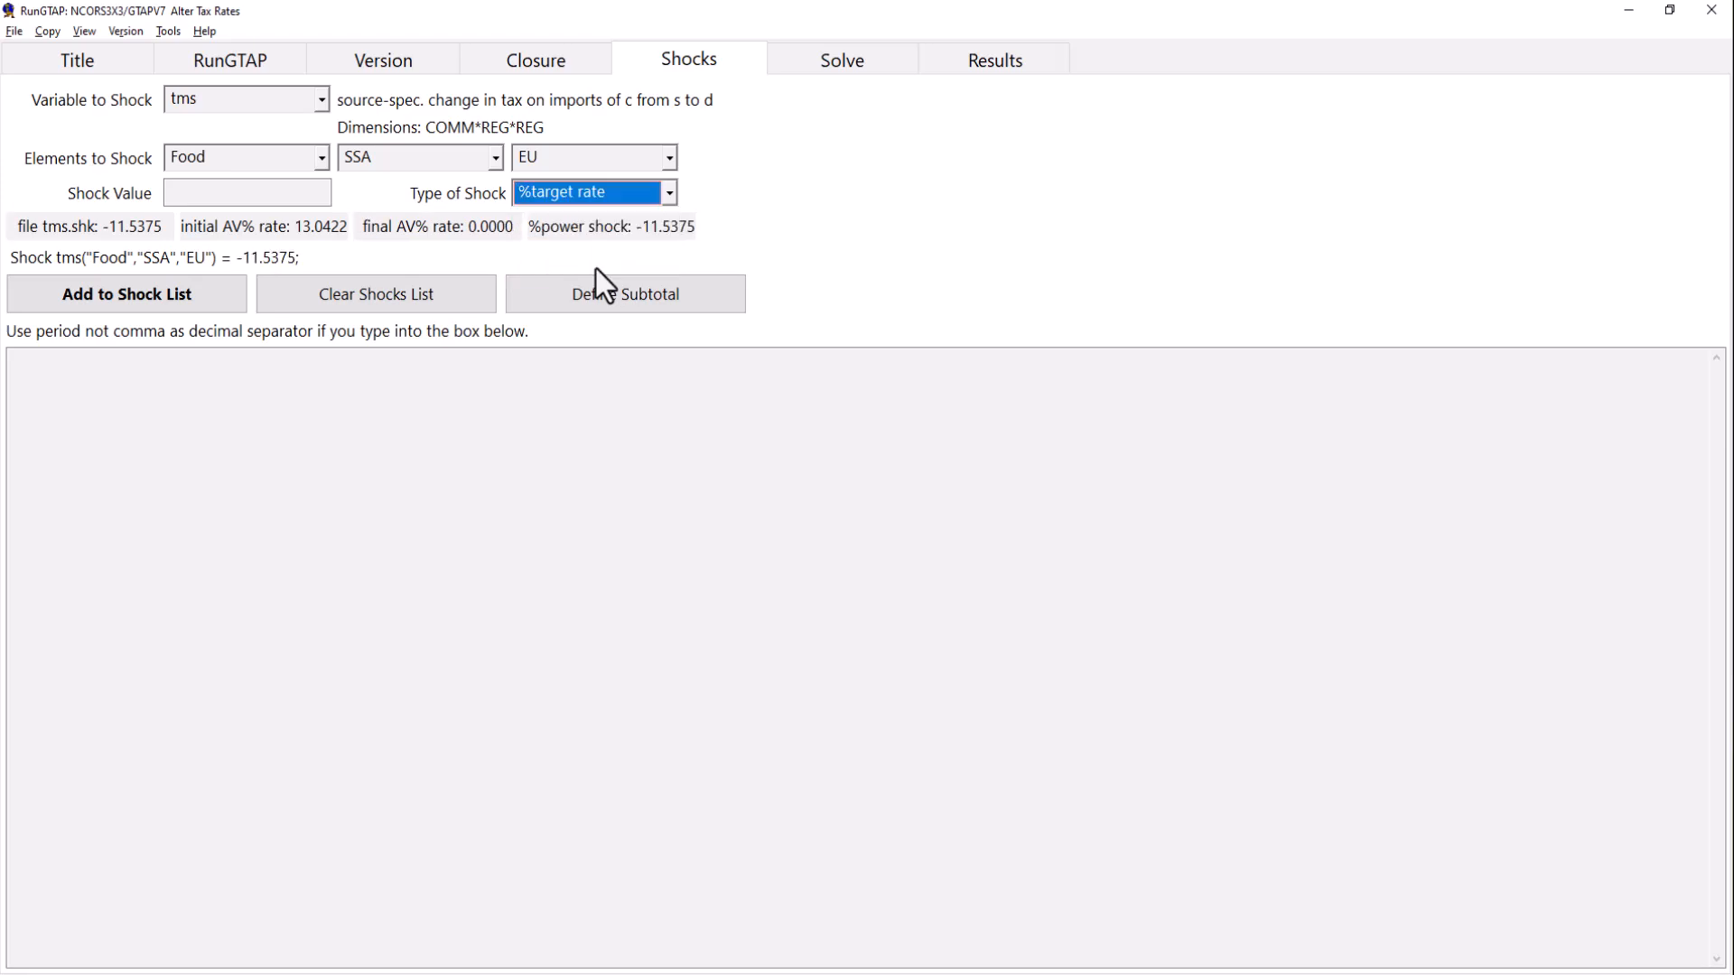
{"action": "left_click", "coordinate": [202, 194]}
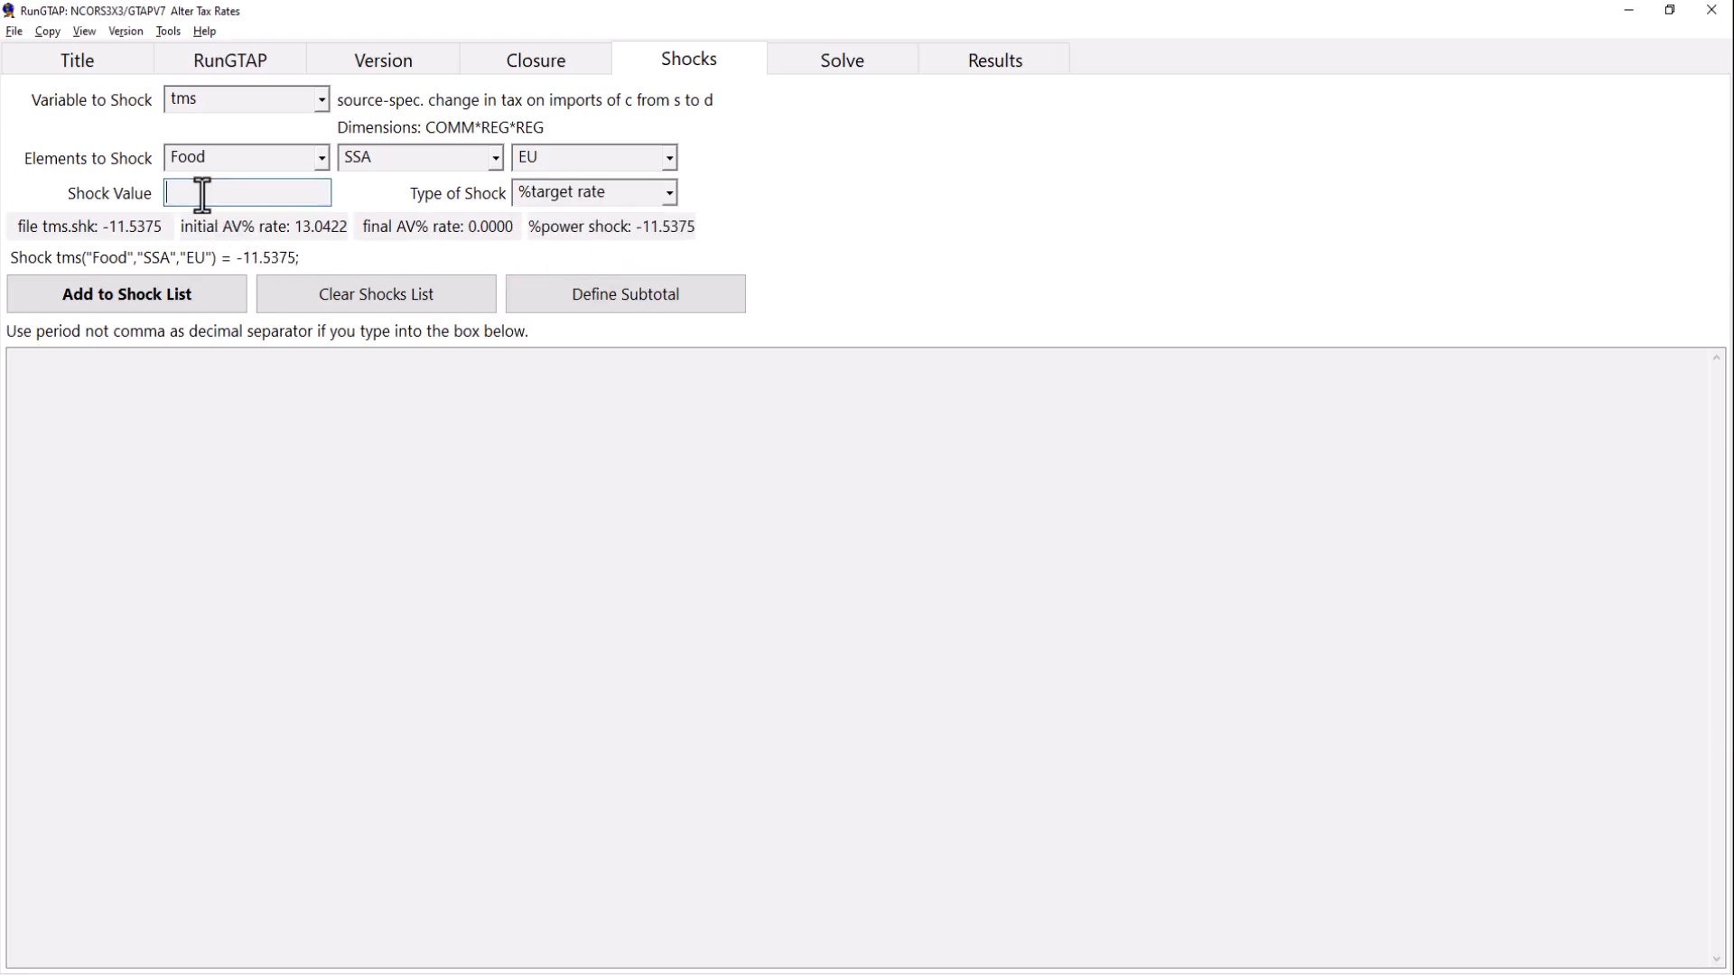
{"action": "type", "text": "10"}
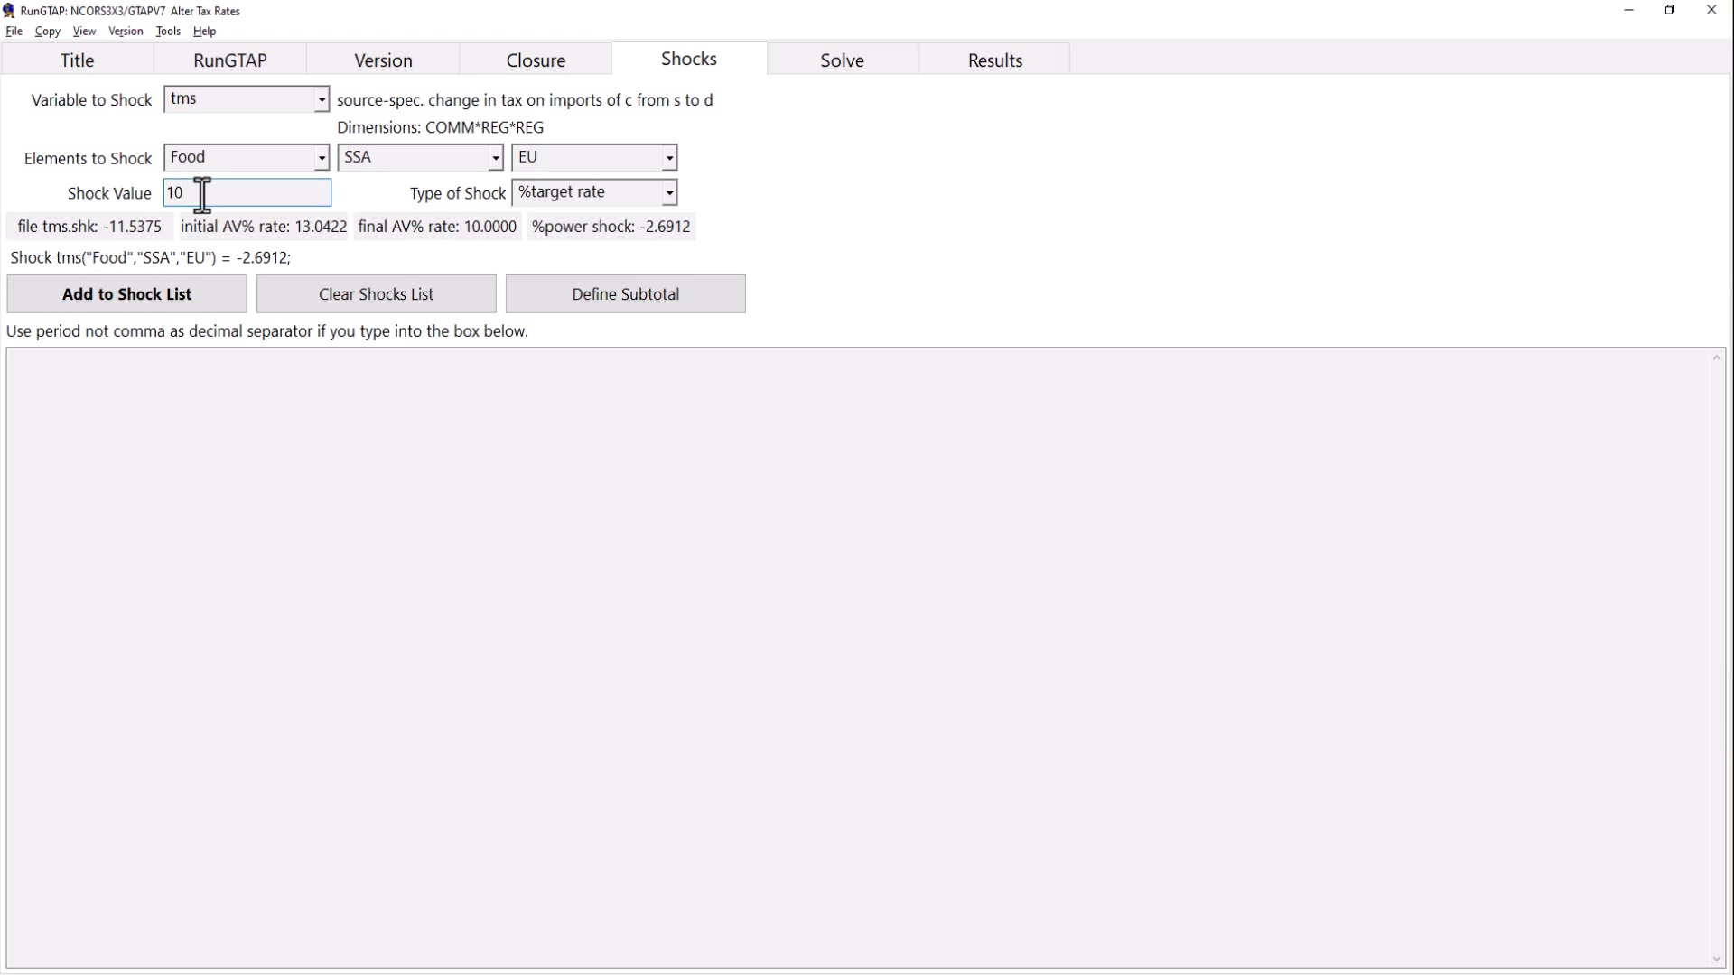
{"action": "left_click", "coordinate": [183, 295]}
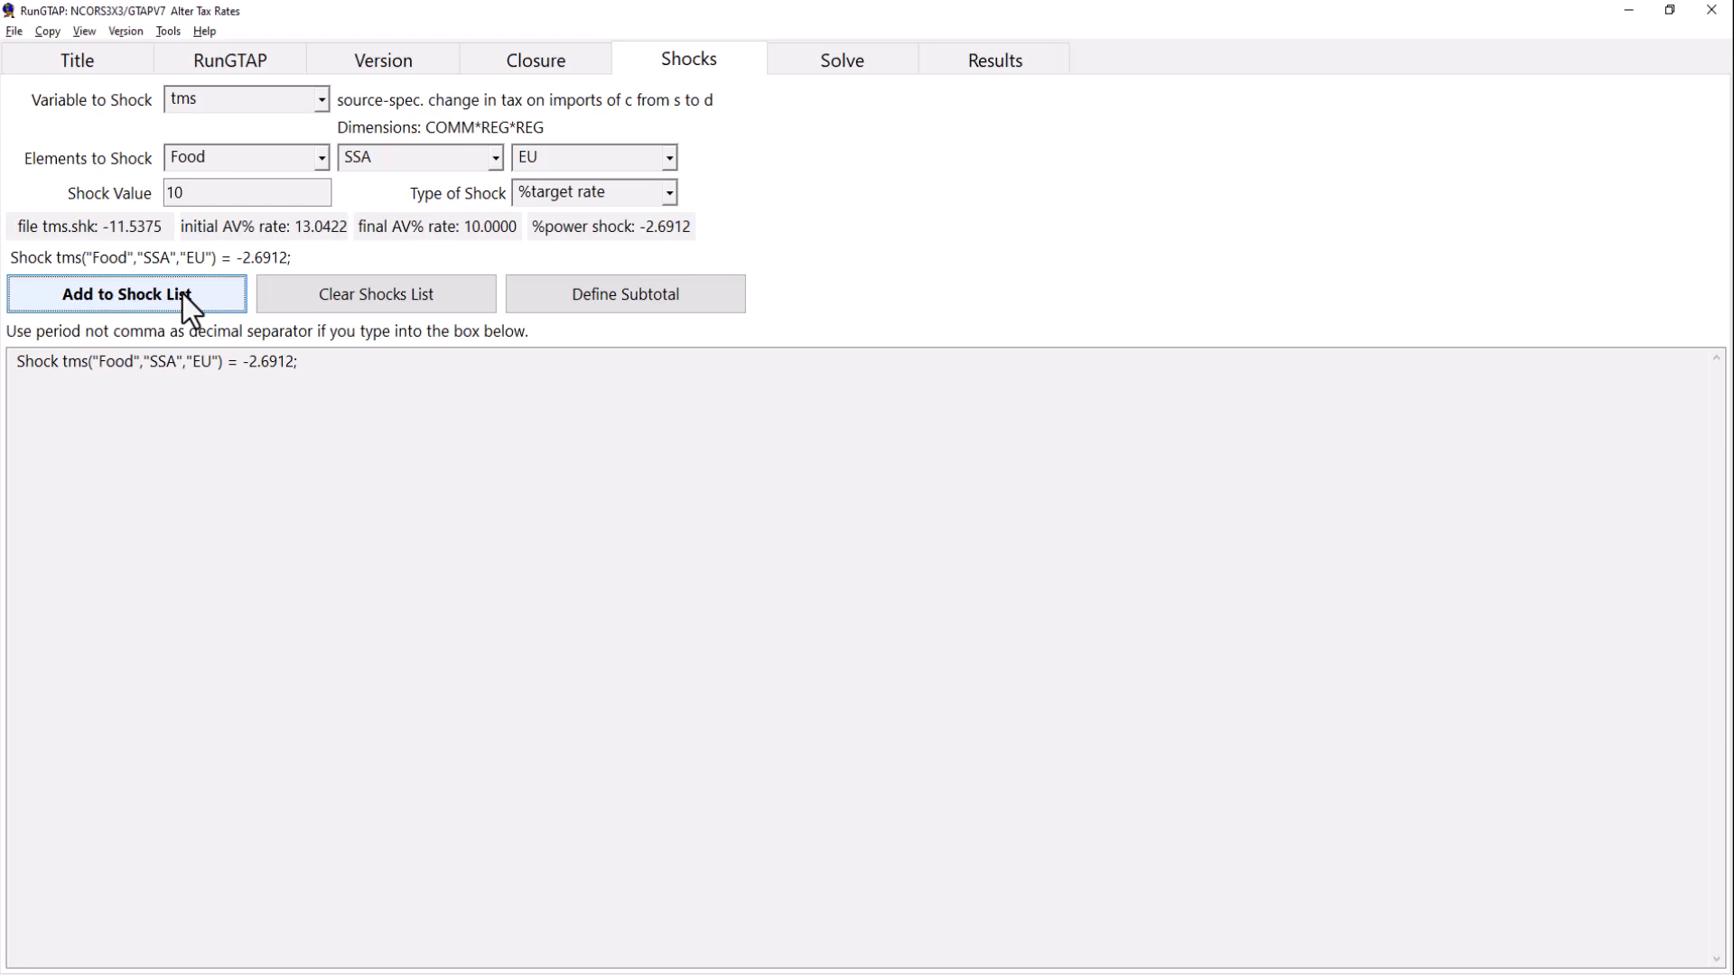
View the altertax parameter file and examine the values under headers INCP and ESBD
{"action": "left_click", "coordinate": [843, 60]}
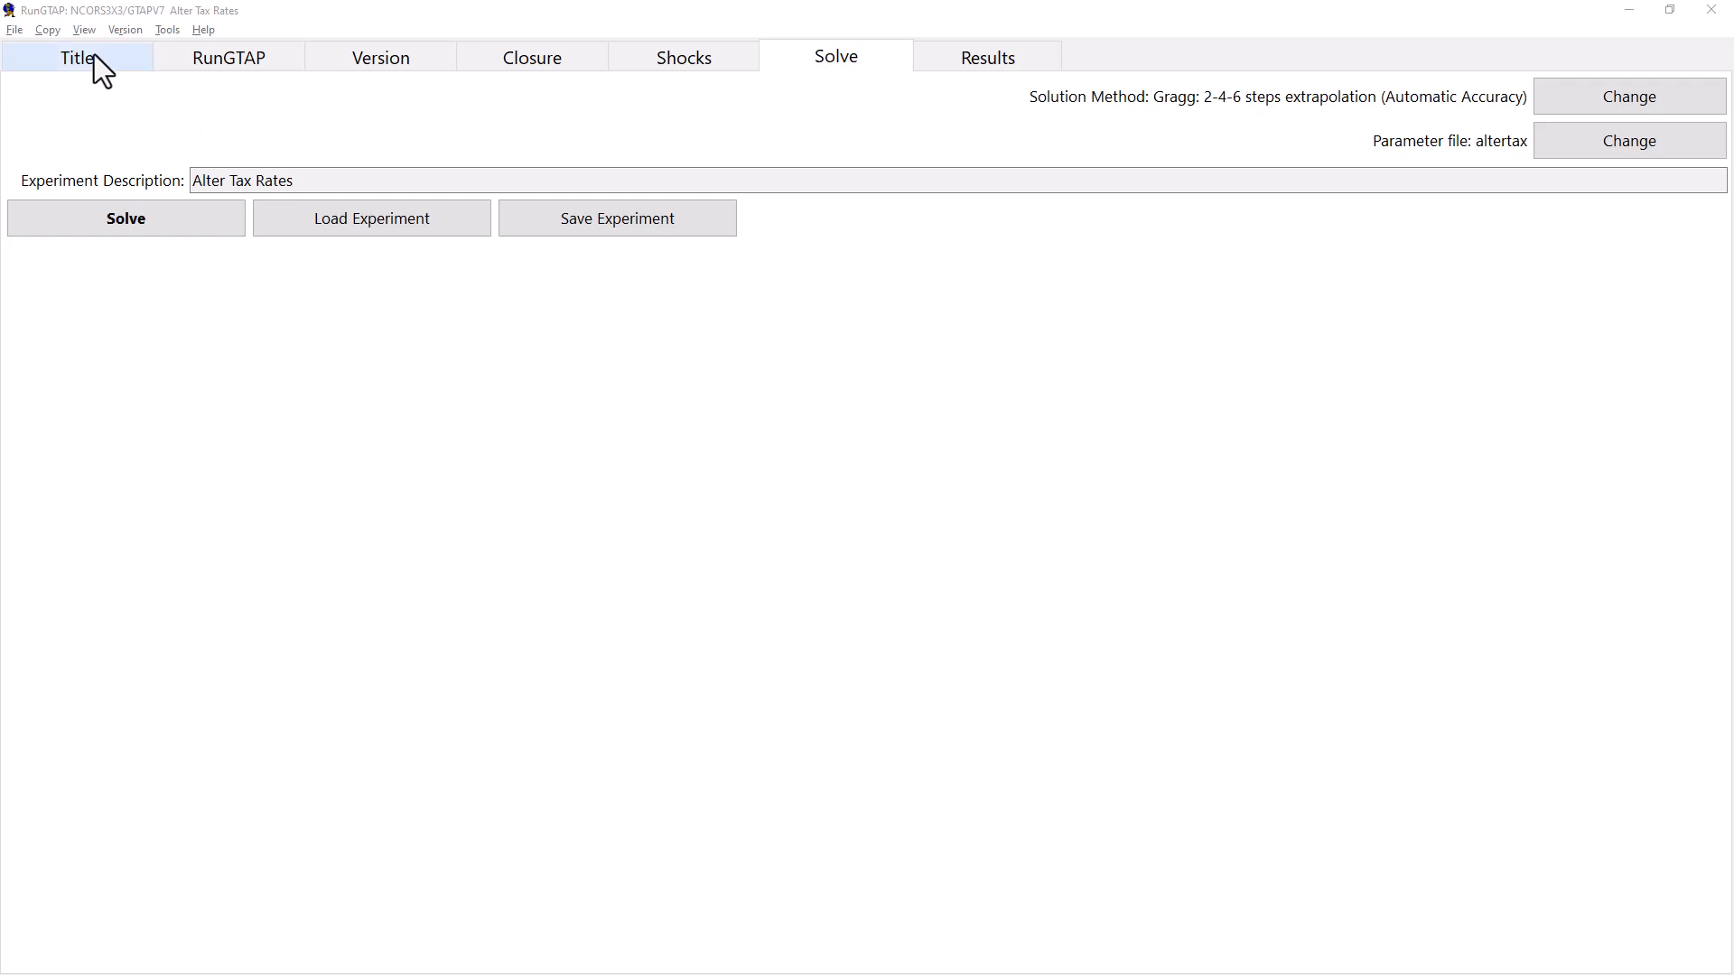
{"action": "left_click", "coordinate": [69, 34]}
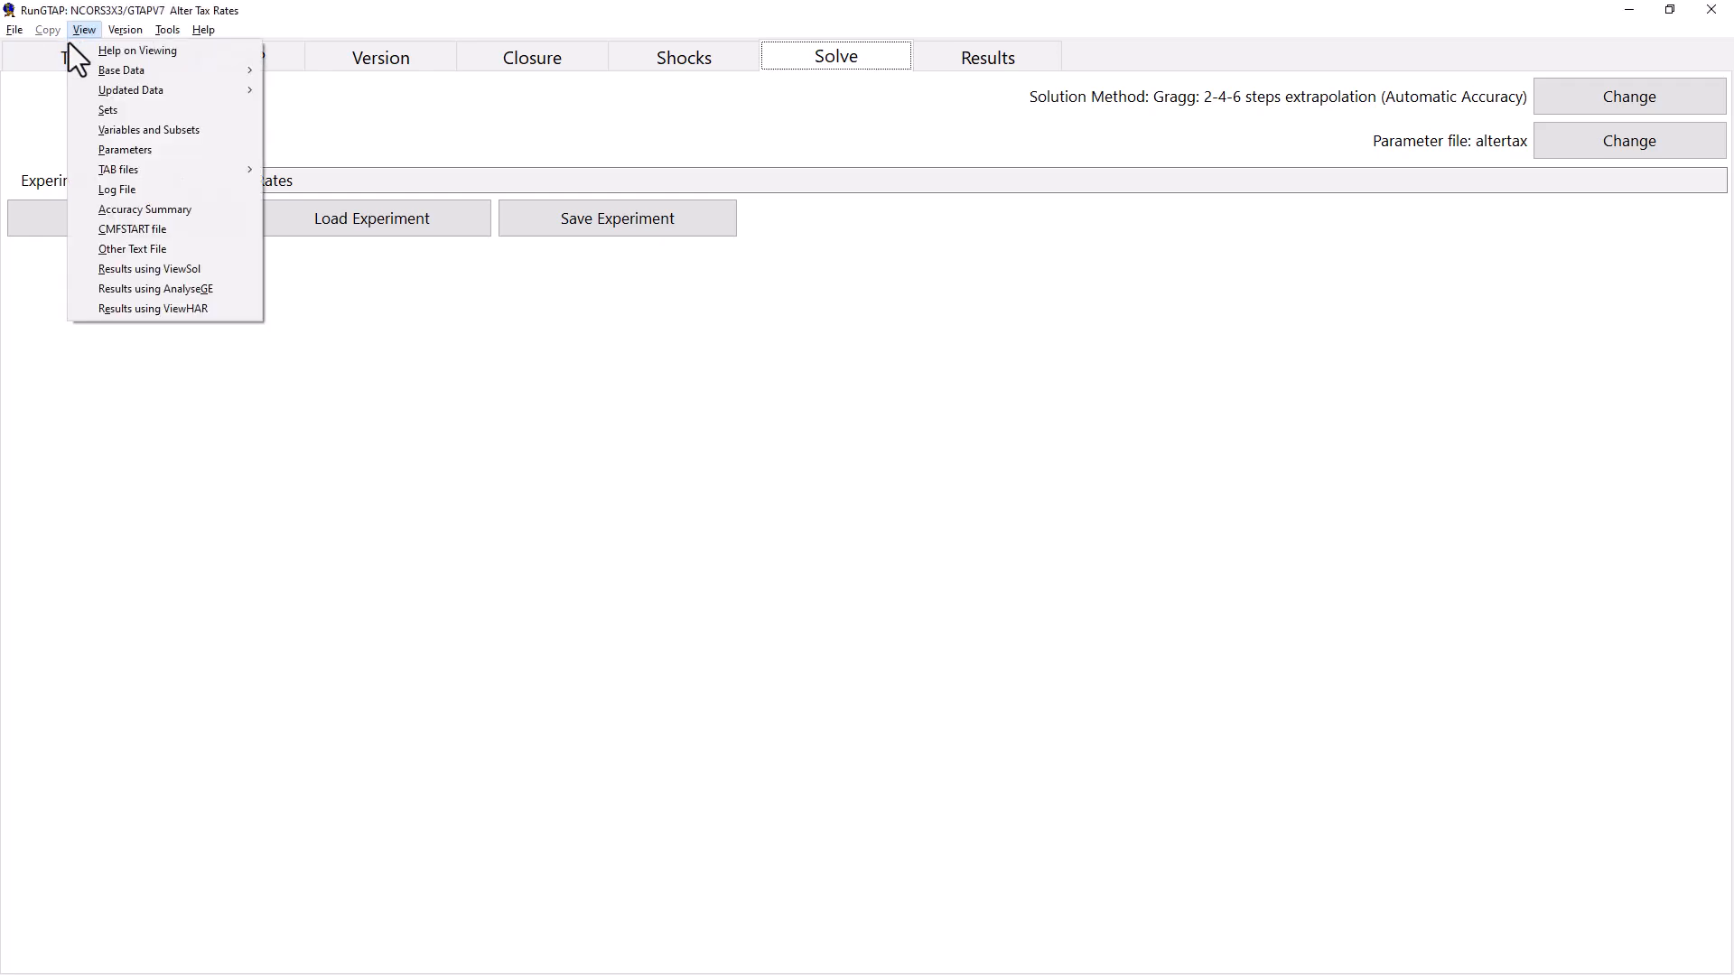
{"action": "left_click", "coordinate": [78, 152]}
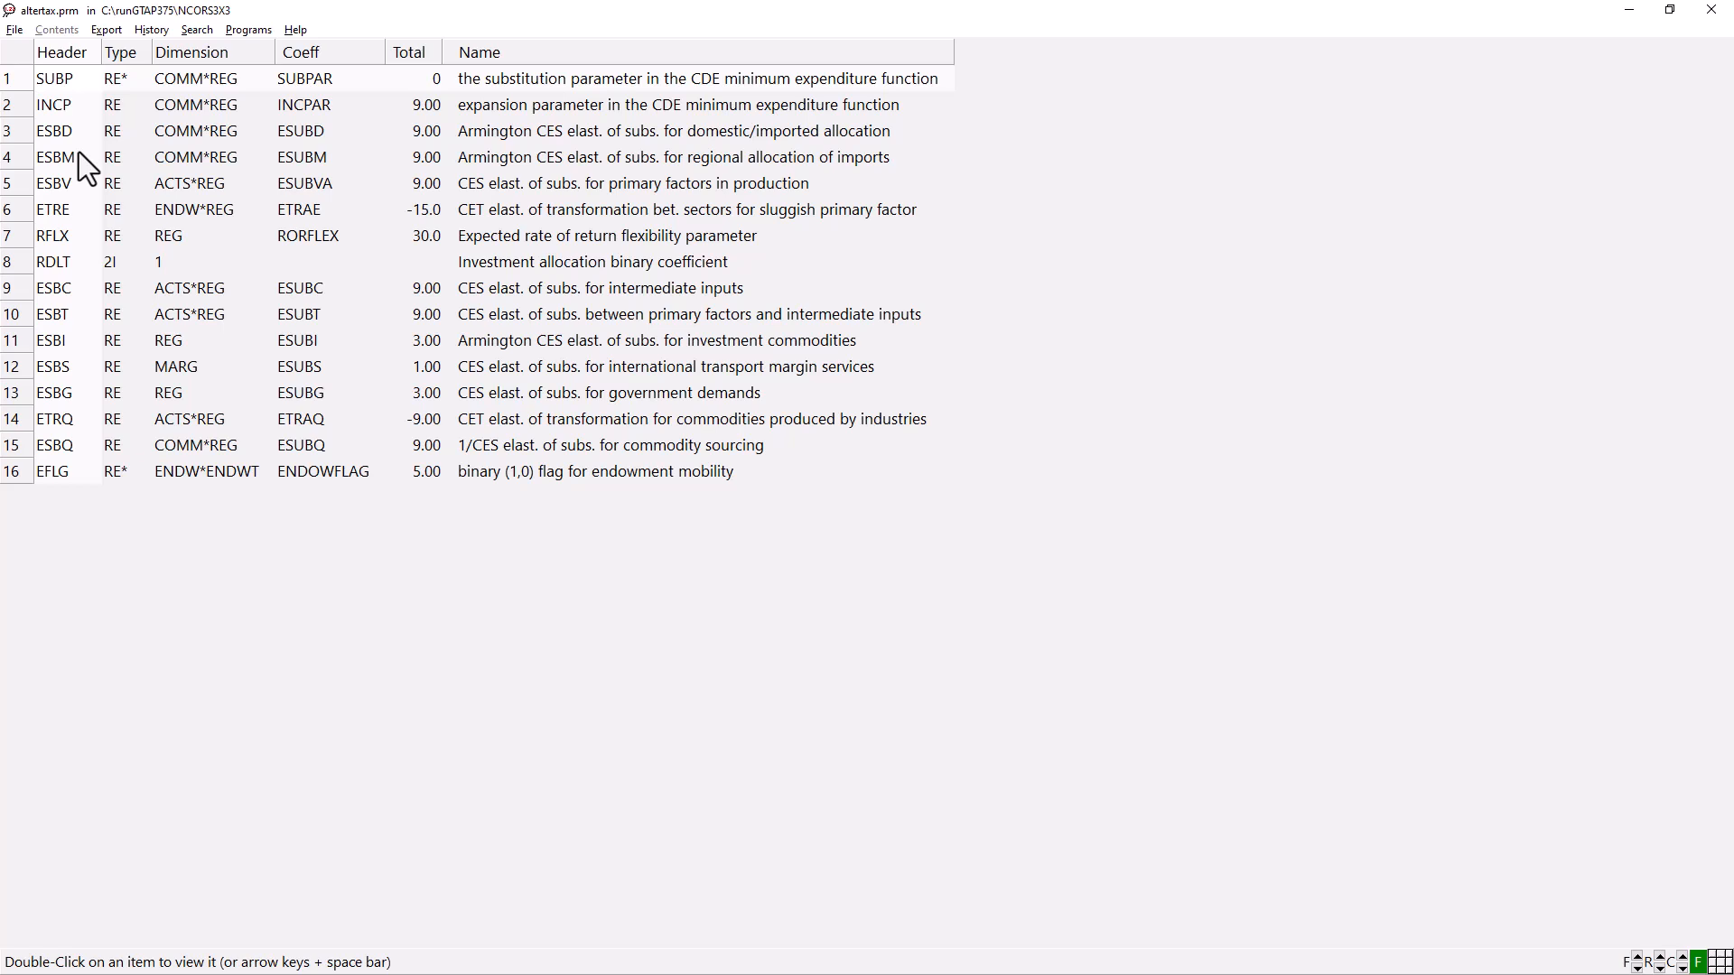
{"action": "double_click", "coordinate": [79, 106]}
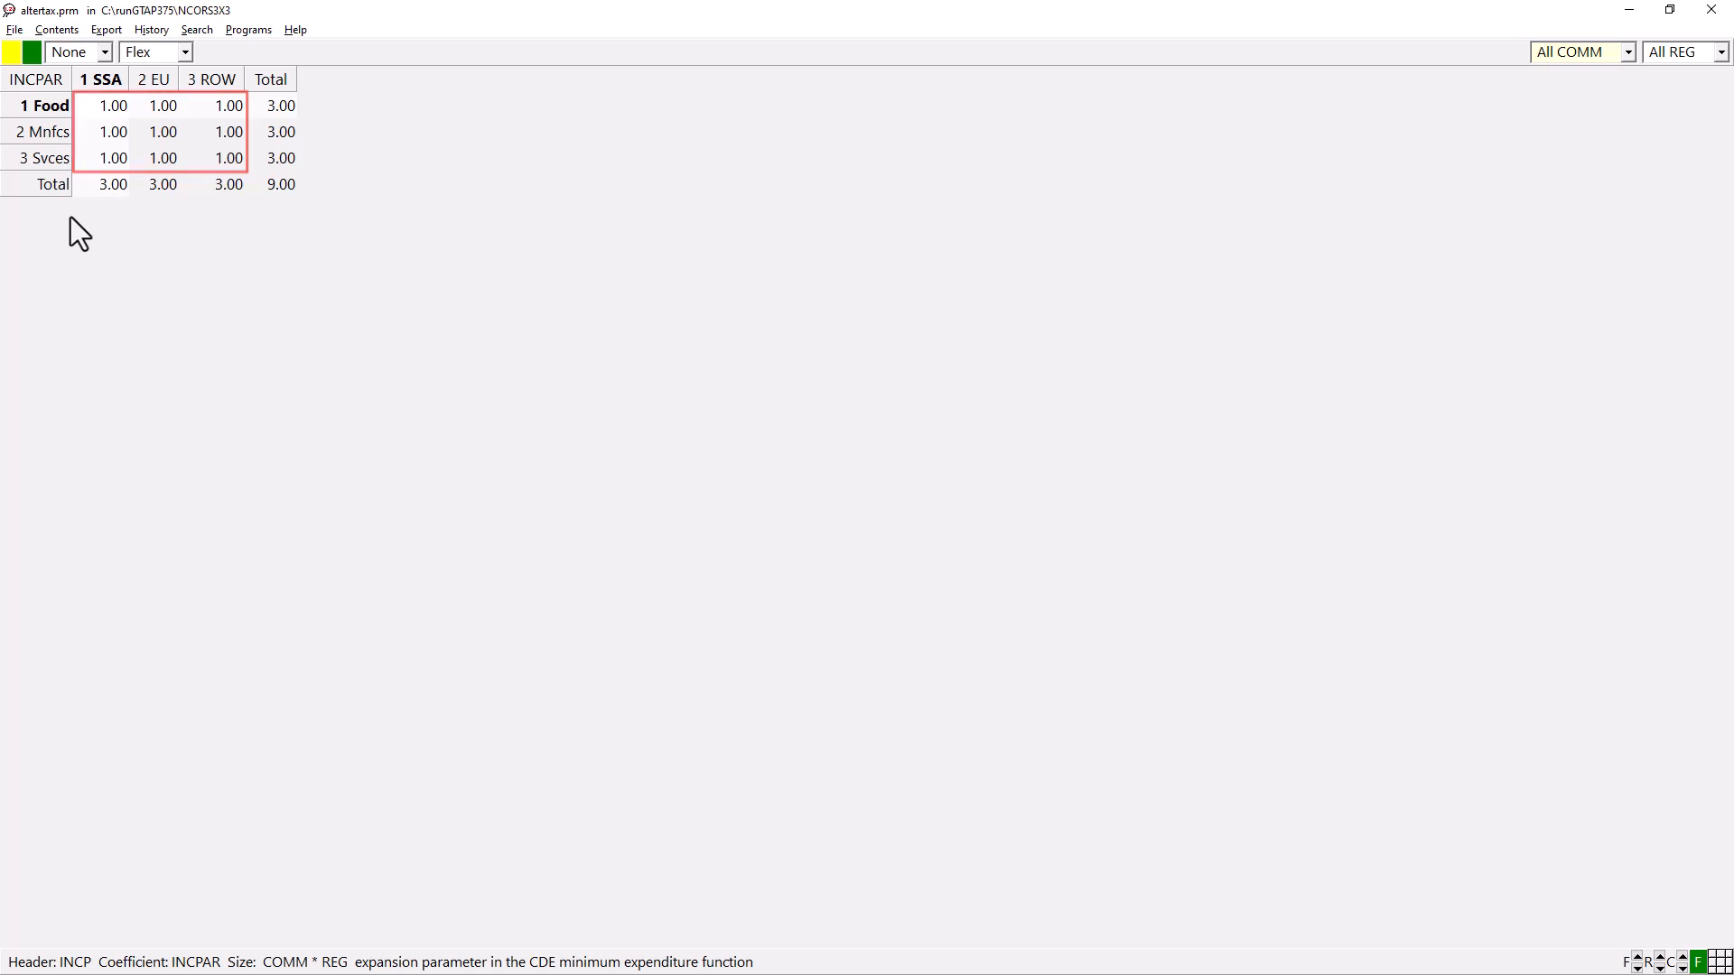
{"action": "double_click", "coordinate": [19, 188]}
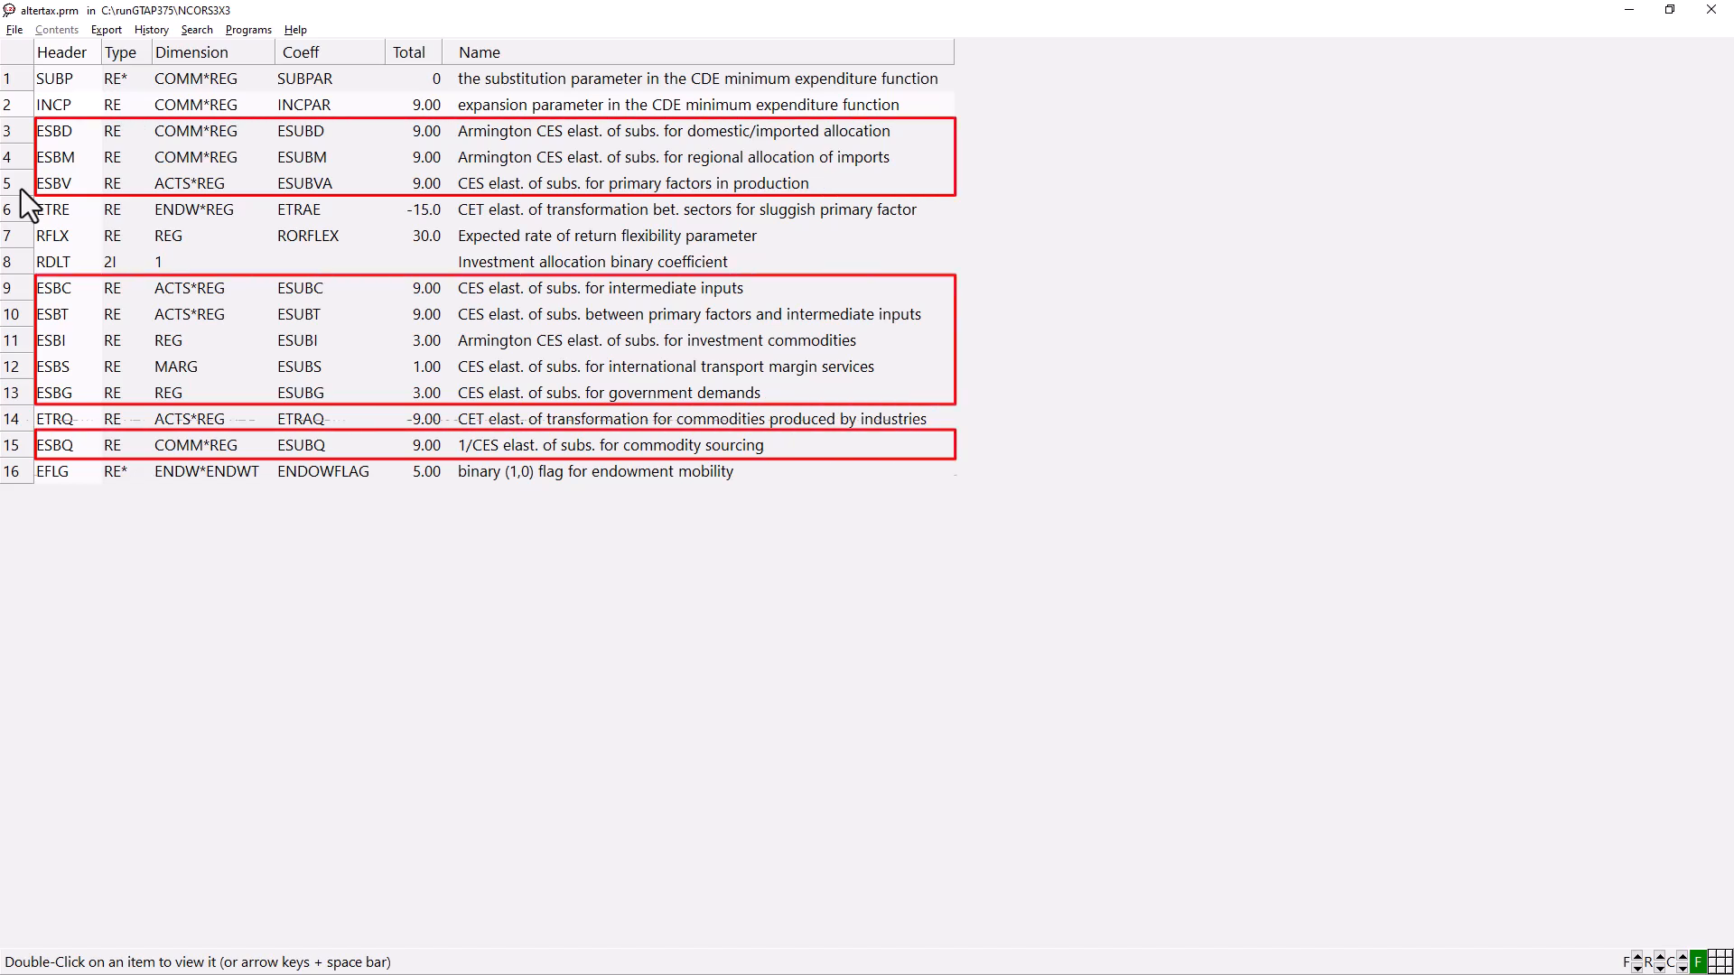
{"action": "double_click", "coordinate": [84, 133]}
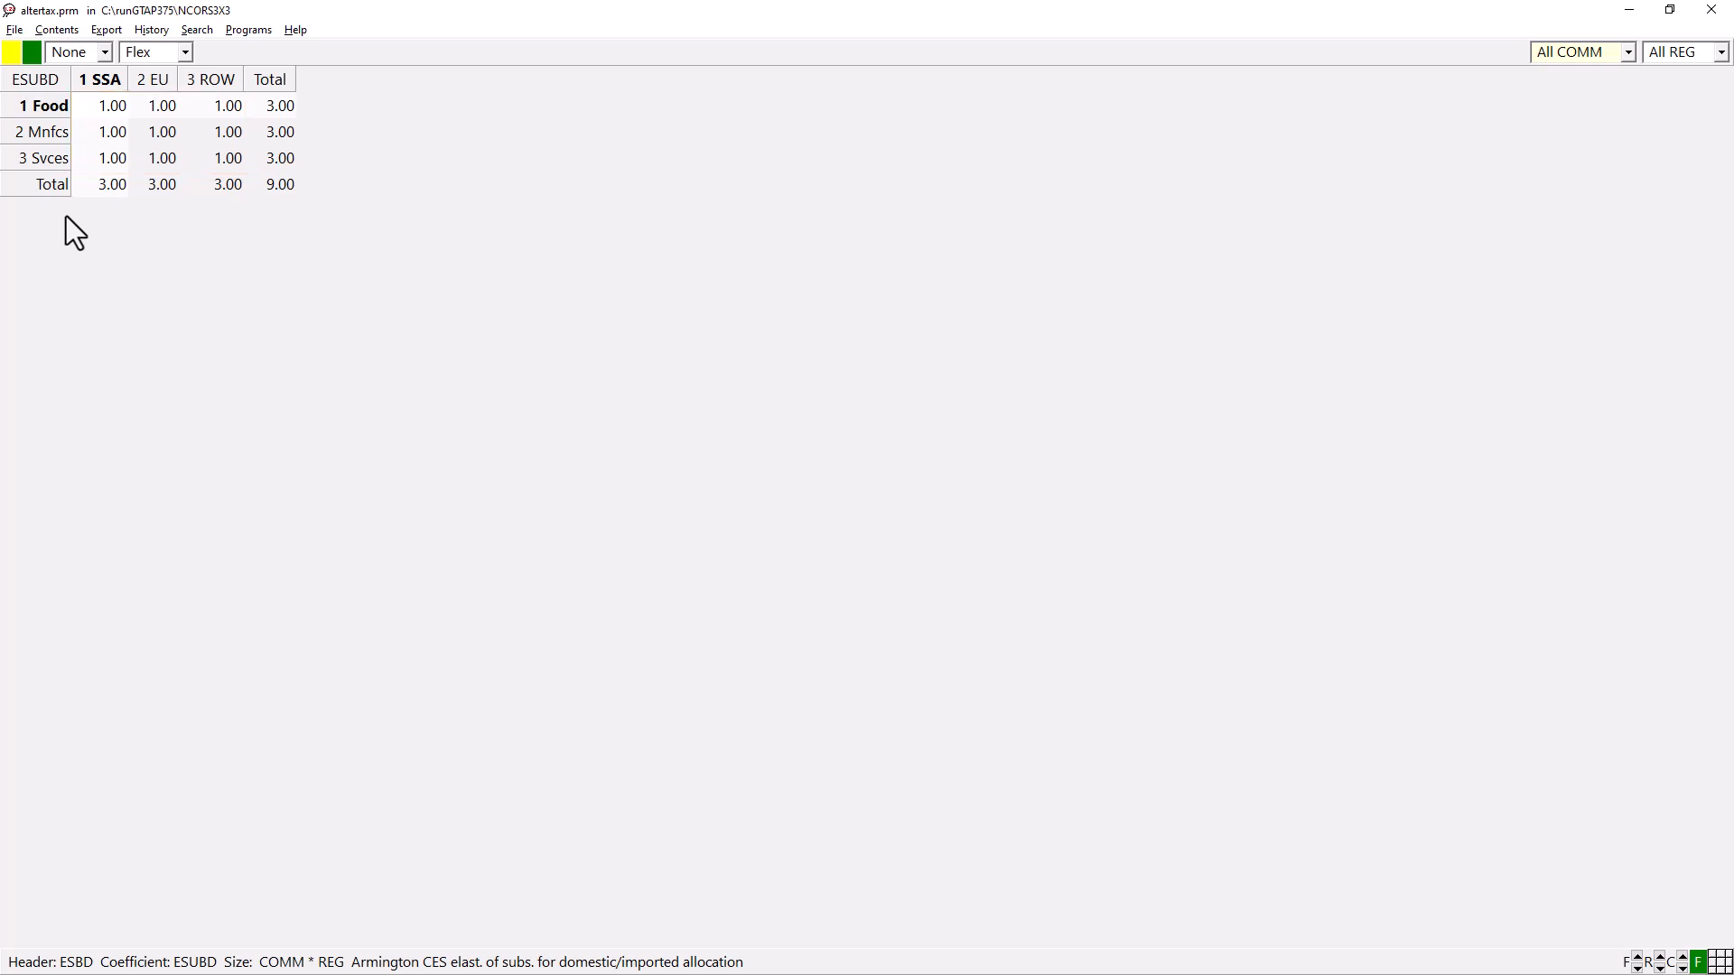
{"action": "double_click", "coordinate": [23, 187]}
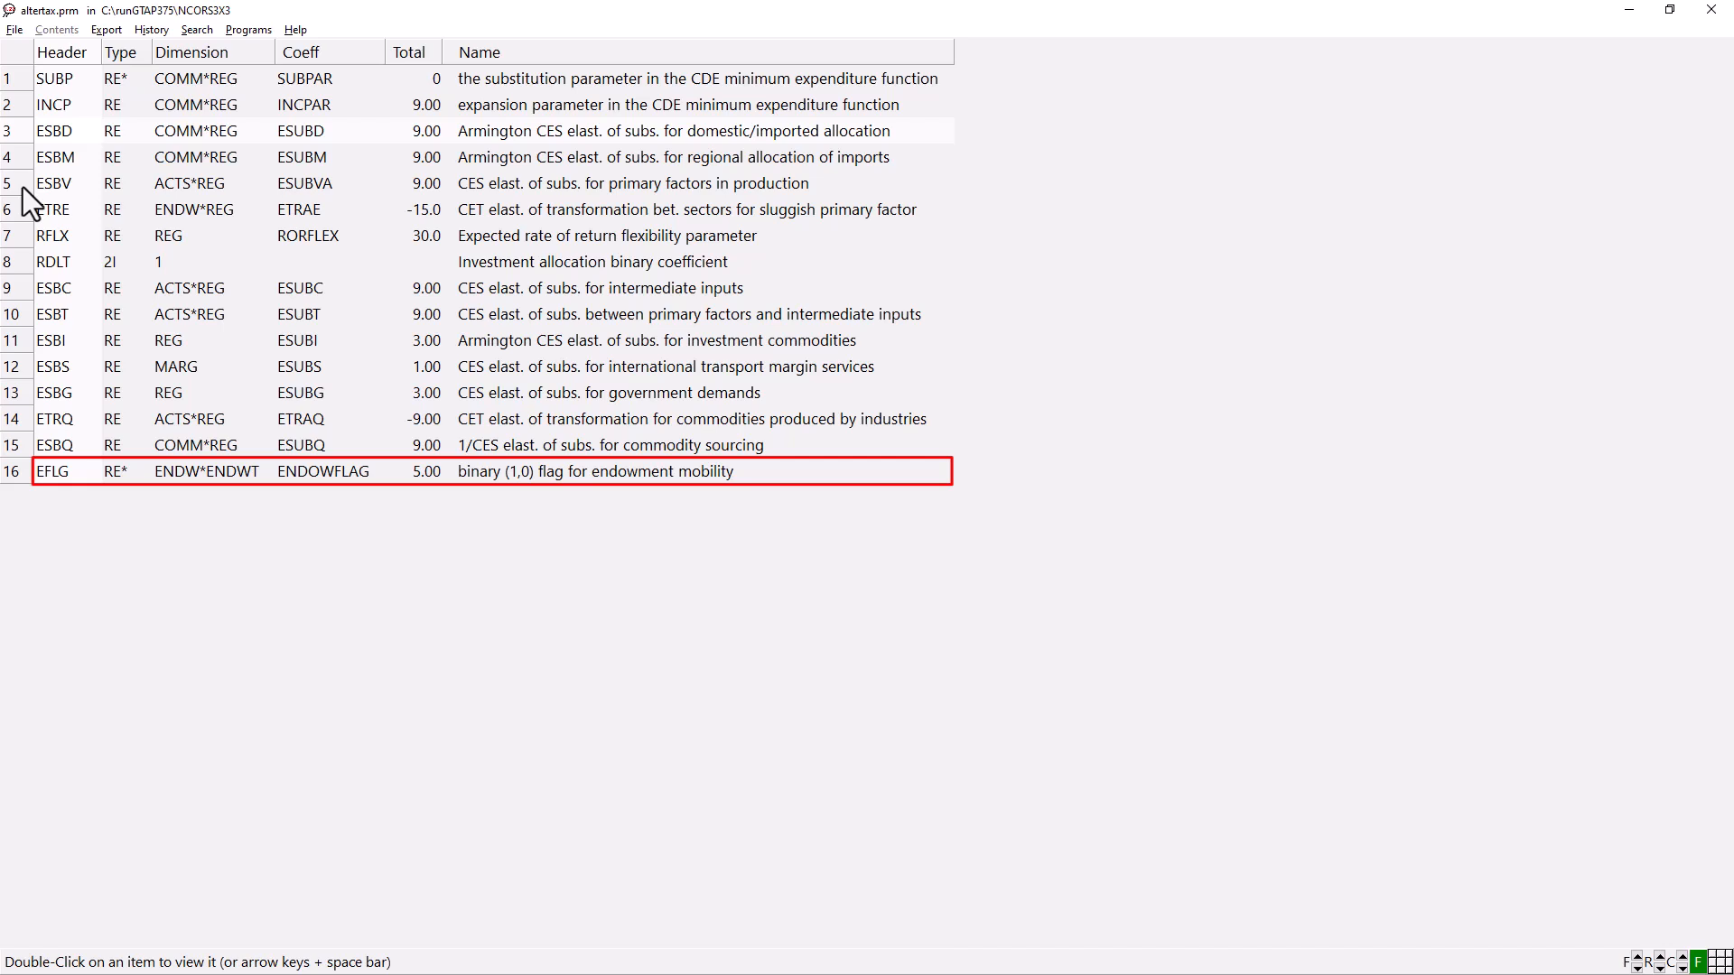
Examine the endowment mobility flag EFLG and investment allocation coefficient RDLT, and close the parameter file
{"action": "double_click", "coordinate": [83, 471]}
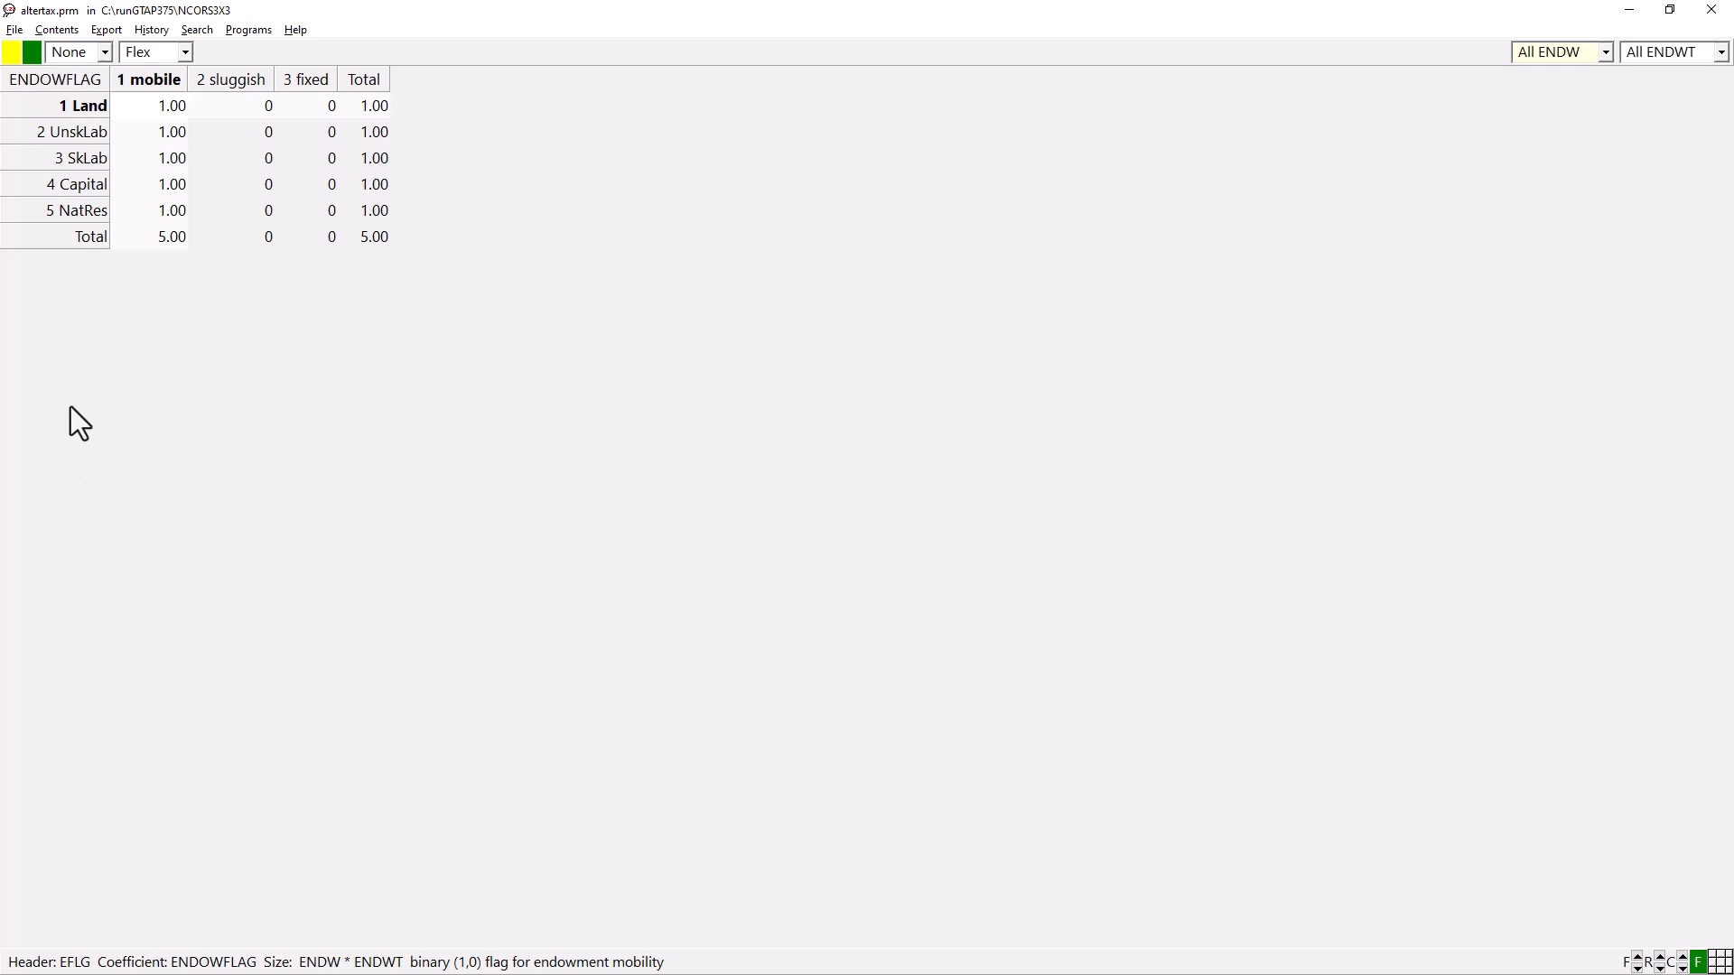
{"action": "double_click", "coordinate": [47, 239]}
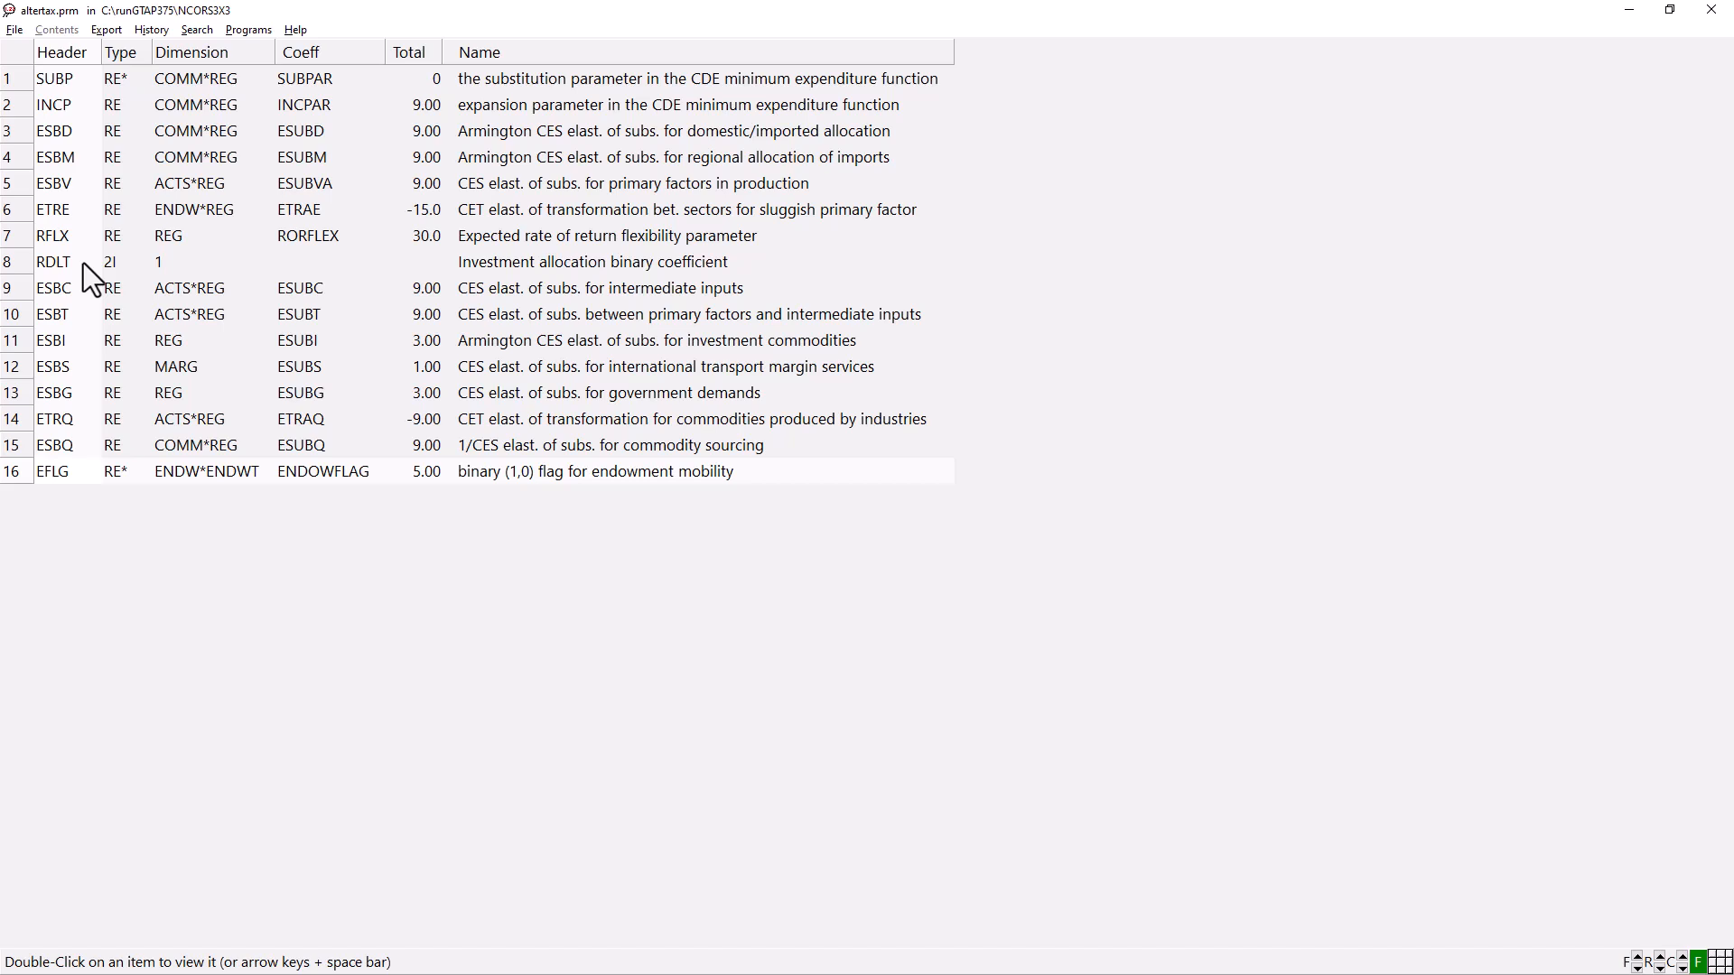
{"action": "double_click", "coordinate": [83, 263]}
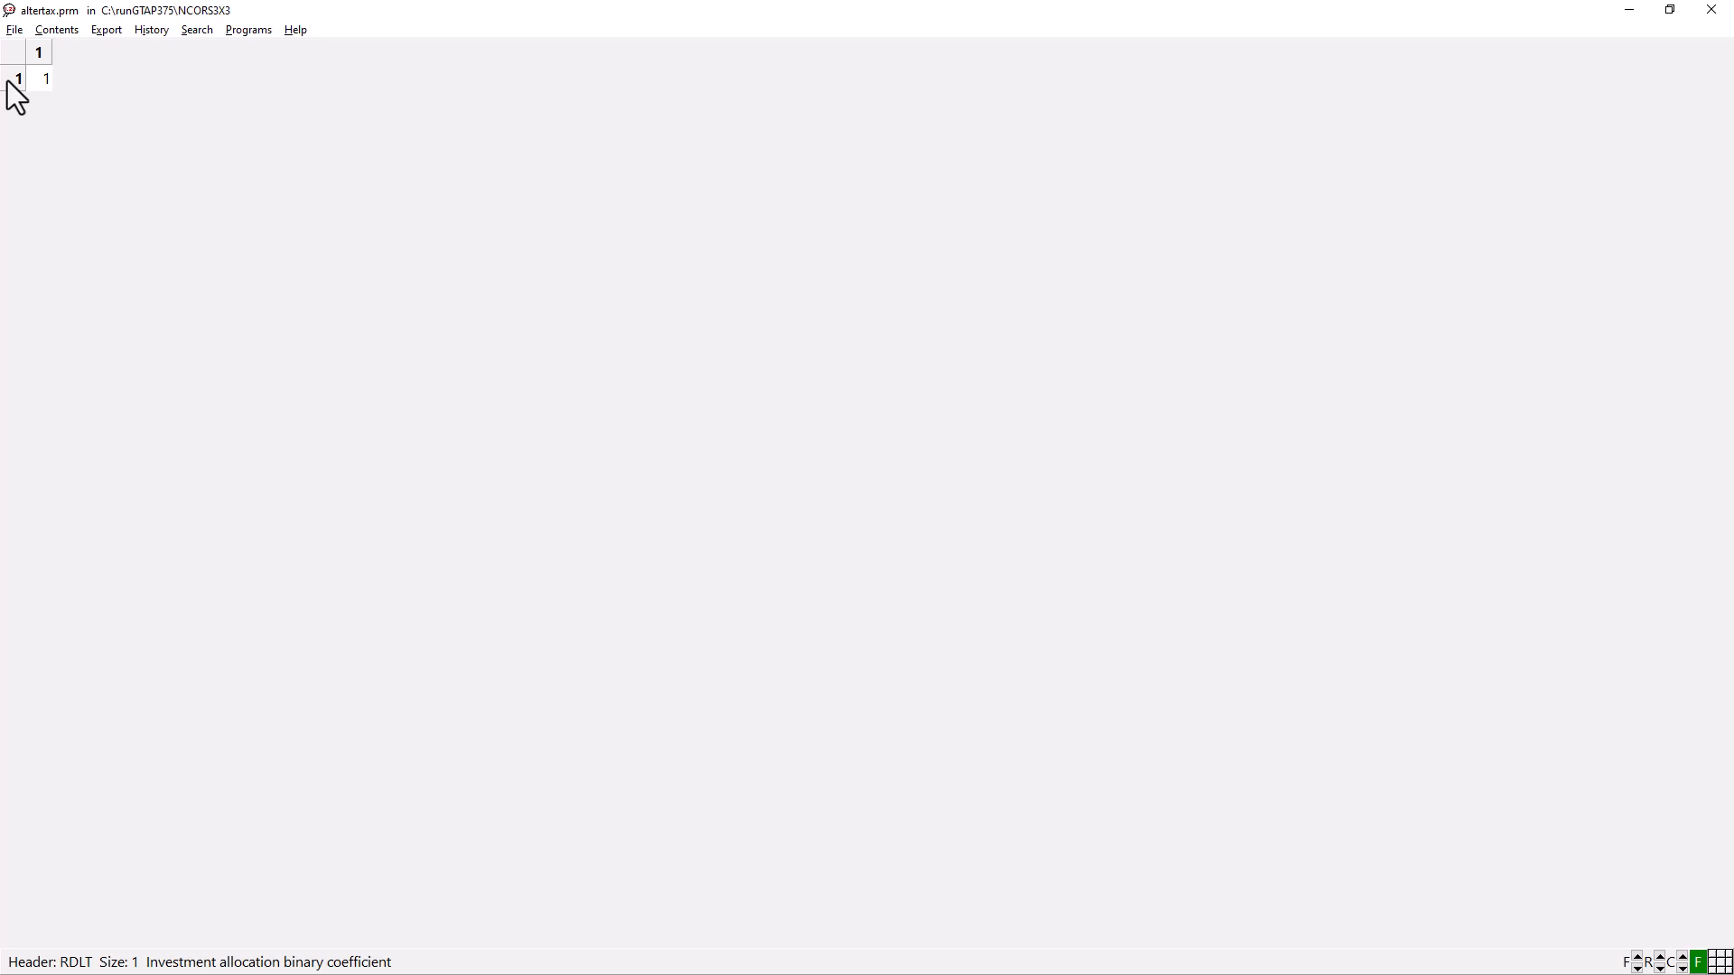
{"action": "key", "text": "Escape"}
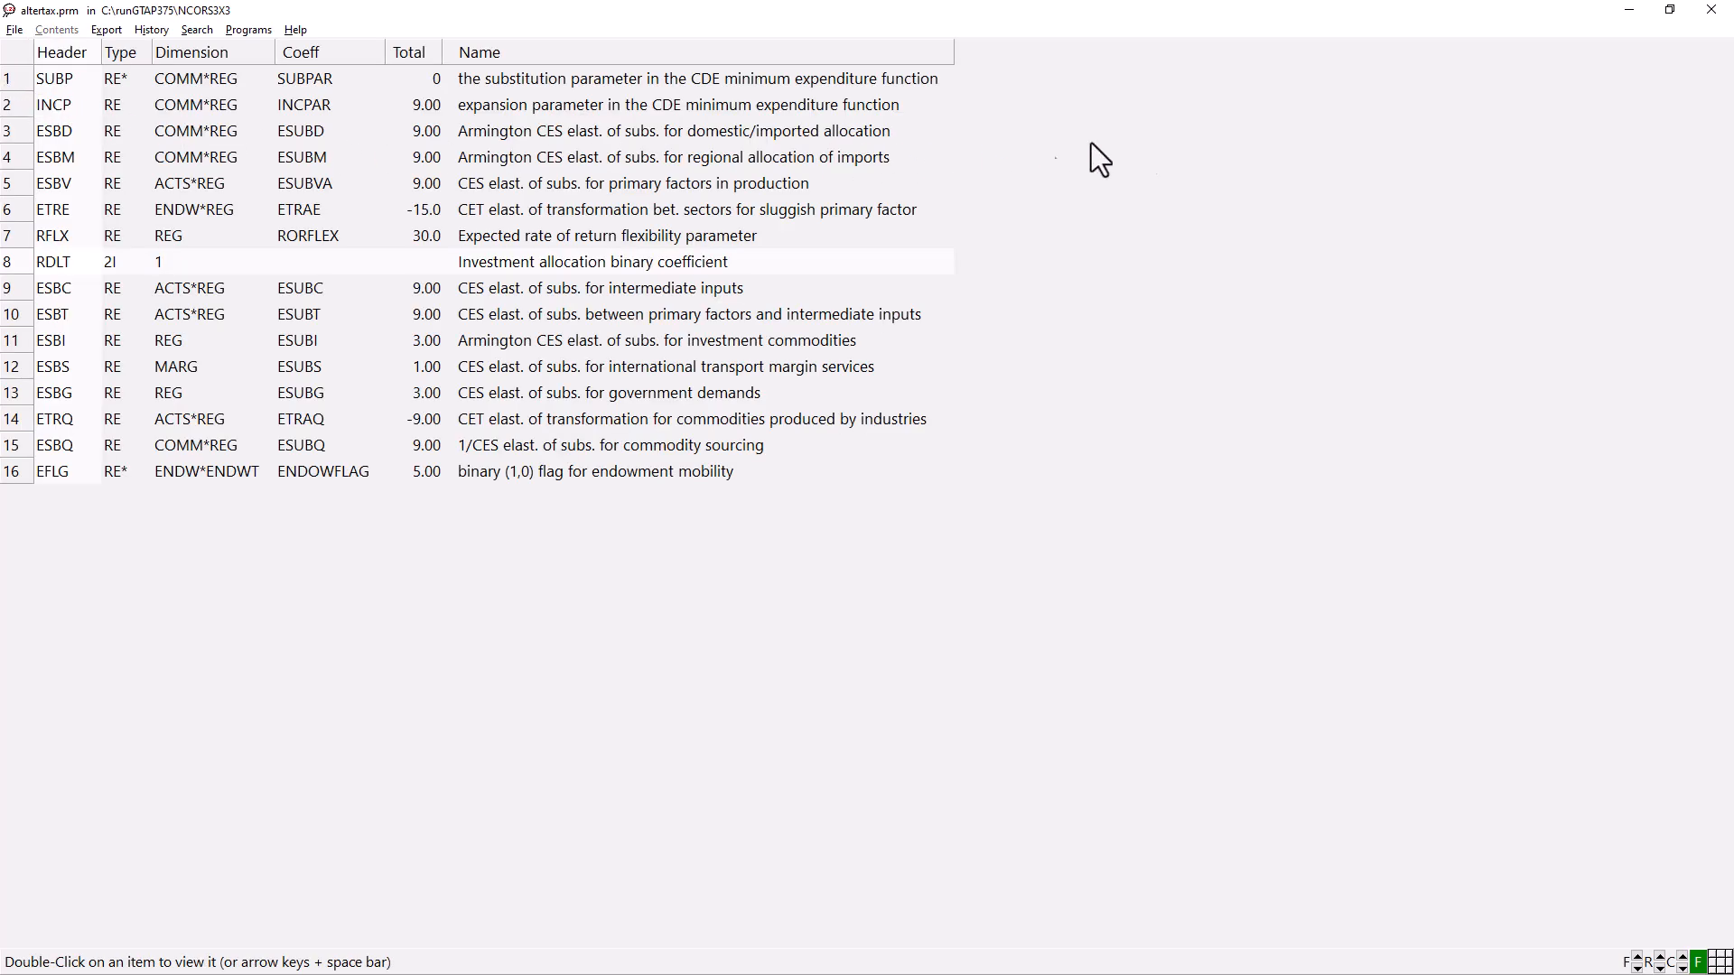
{"action": "left_click", "coordinate": [1703, 16]}
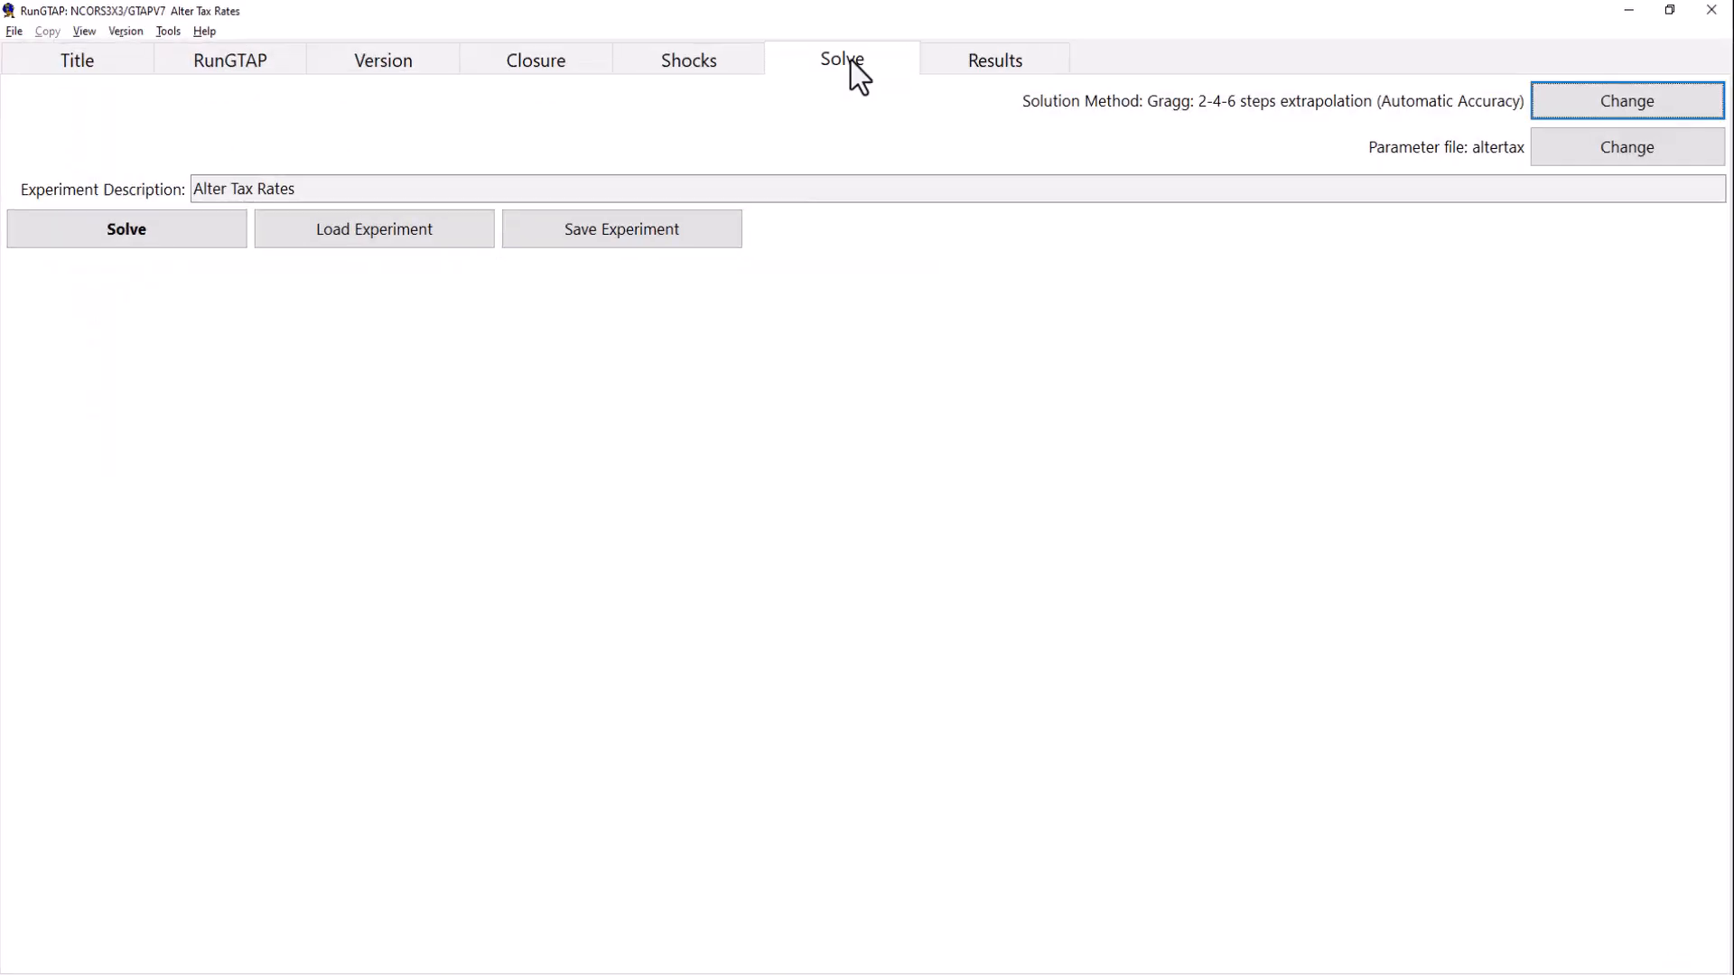
Solve the Alter Tax Rates experiment and accept the accuracy summary, declining to save the experiment details before and after solving
{"action": "left_click", "coordinate": [164, 235]}
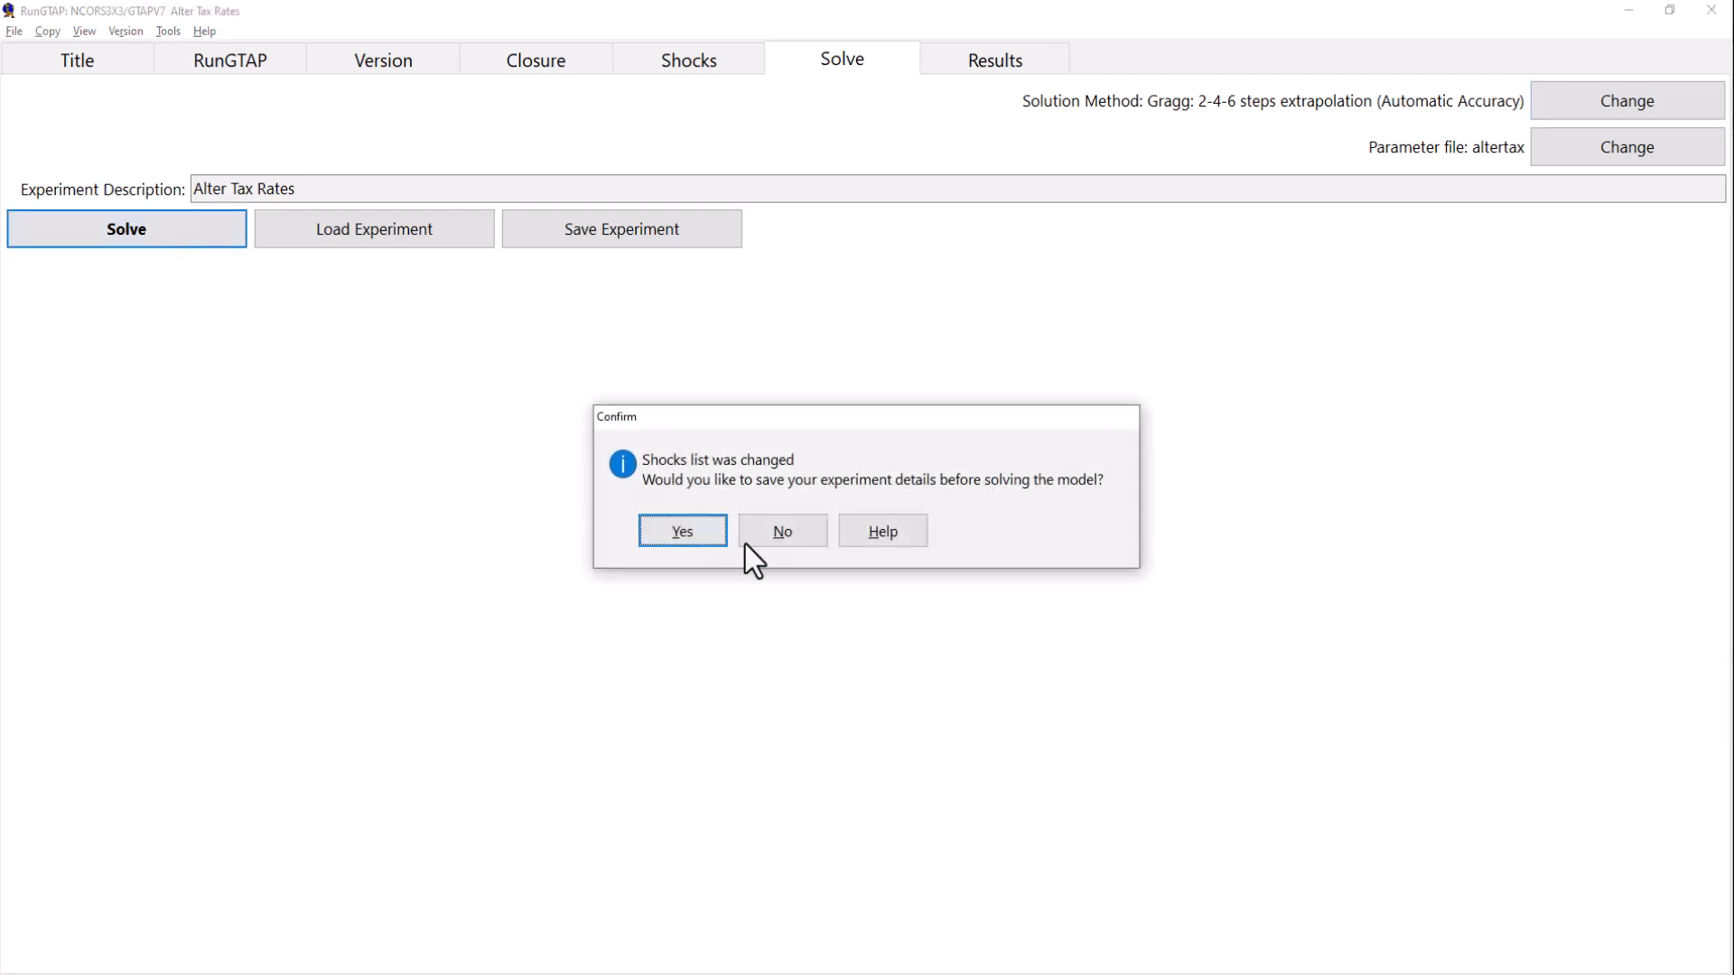
{"action": "left_click", "coordinate": [786, 535]}
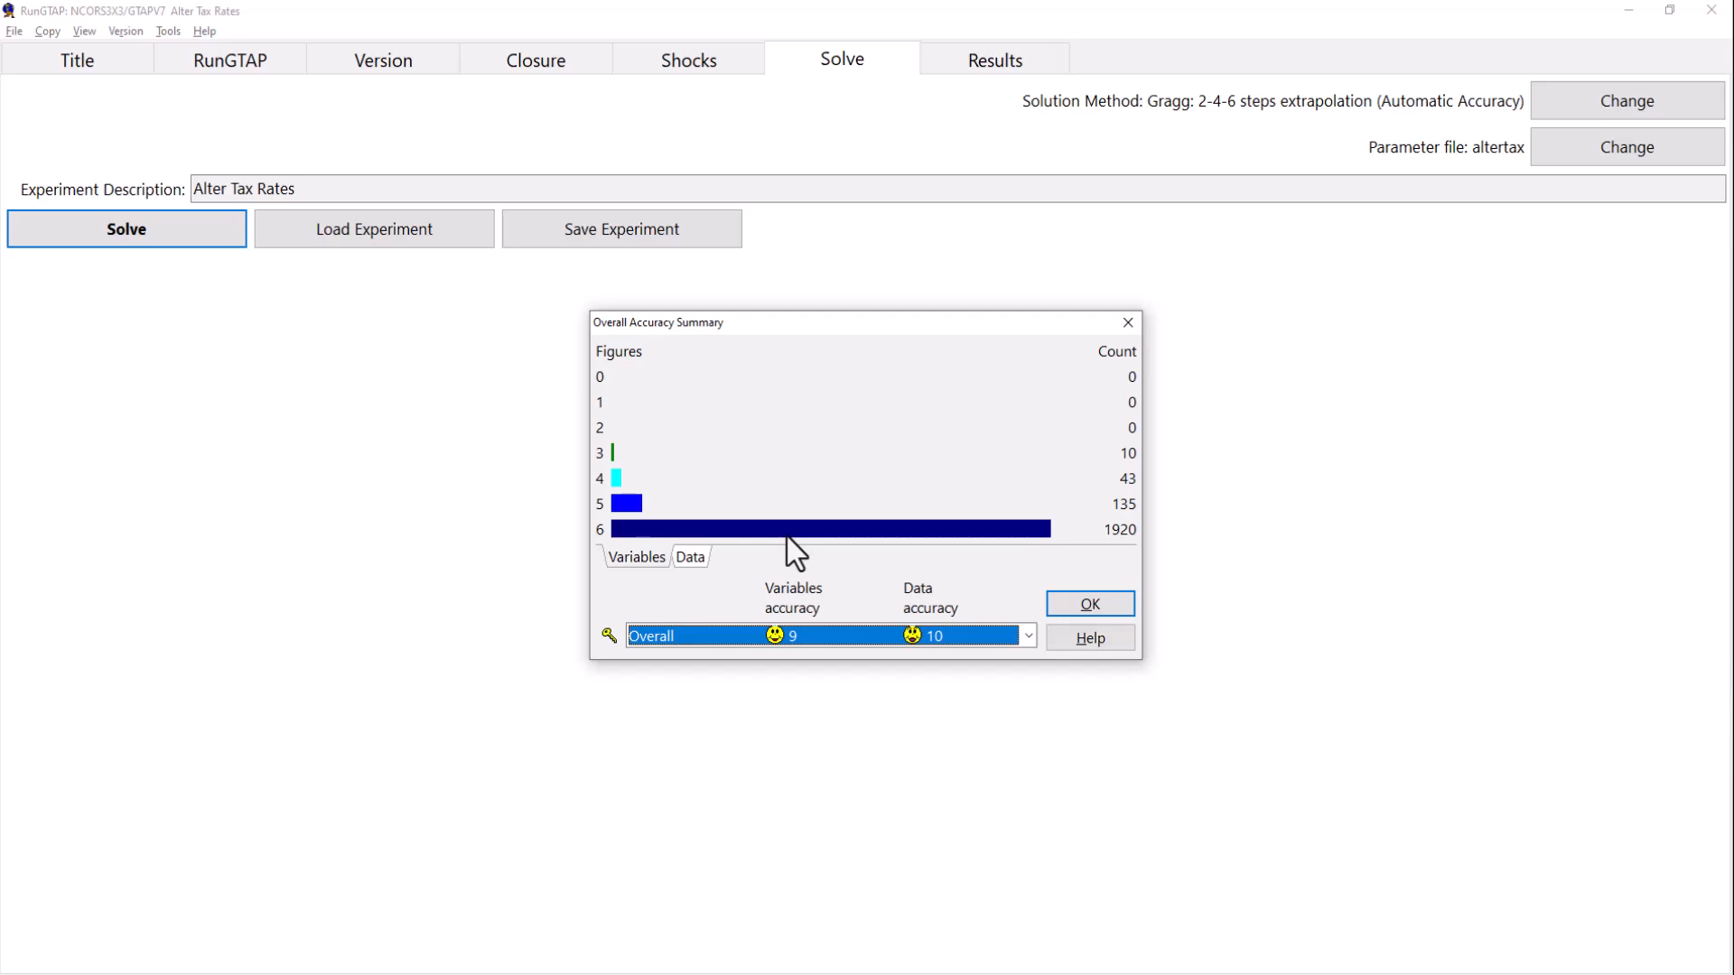
{"action": "left_click", "coordinate": [1108, 611]}
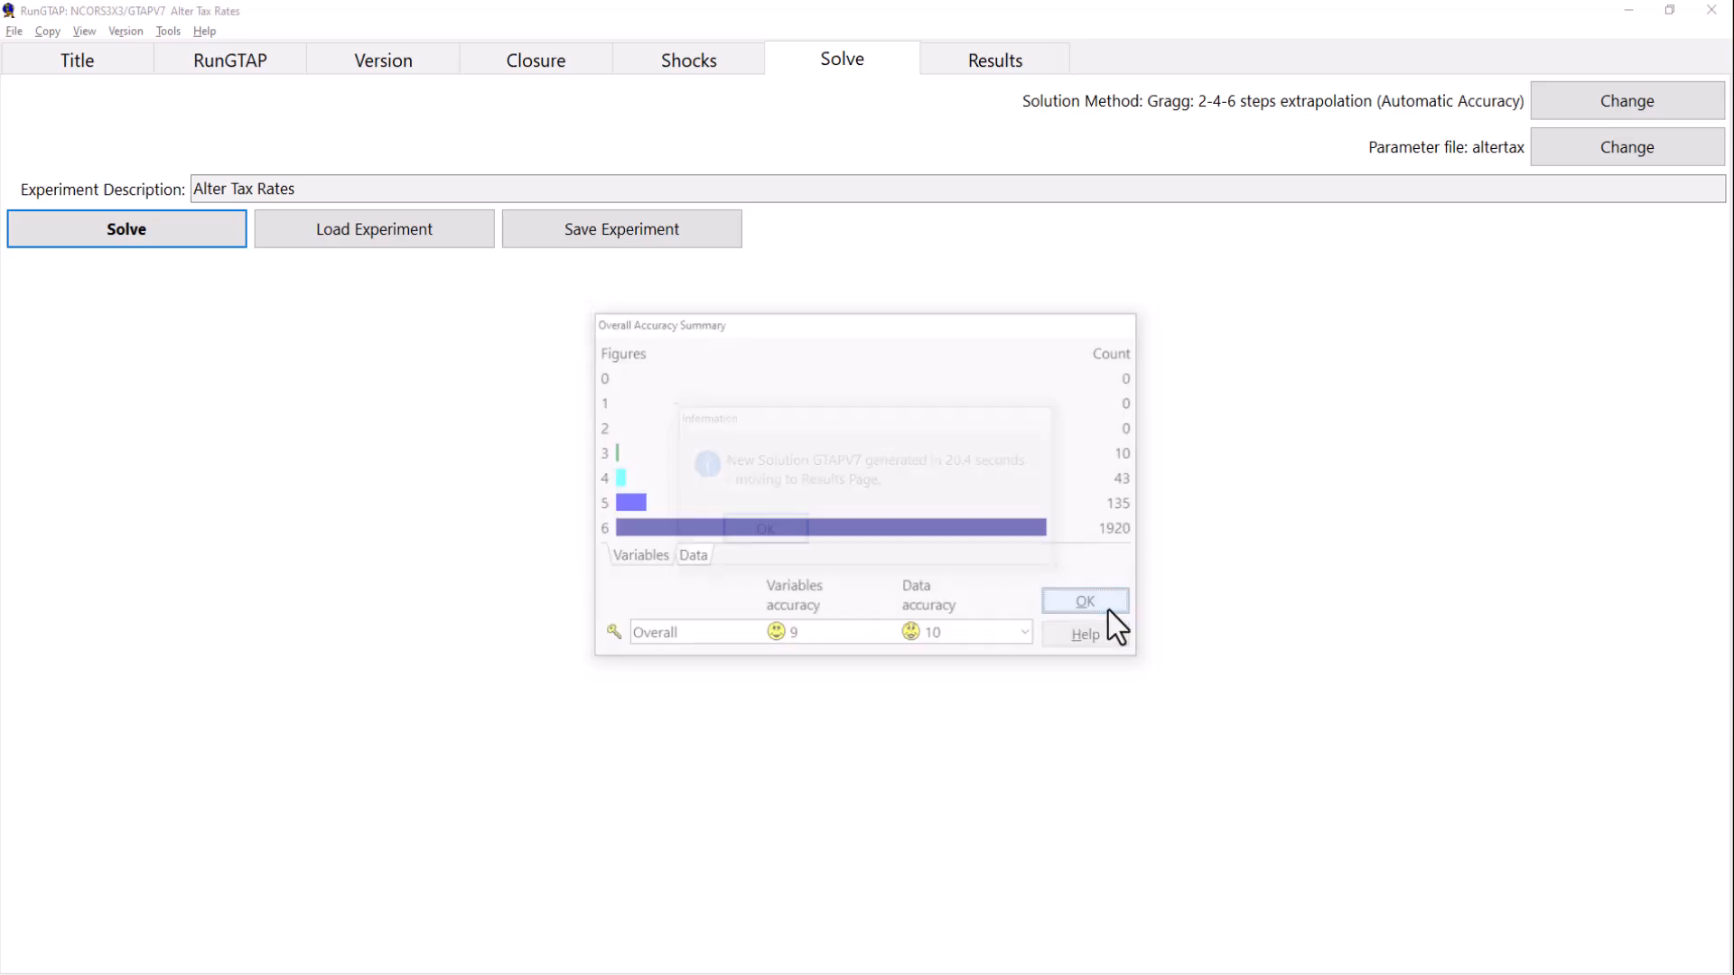
{"action": "left_click", "coordinate": [762, 531]}
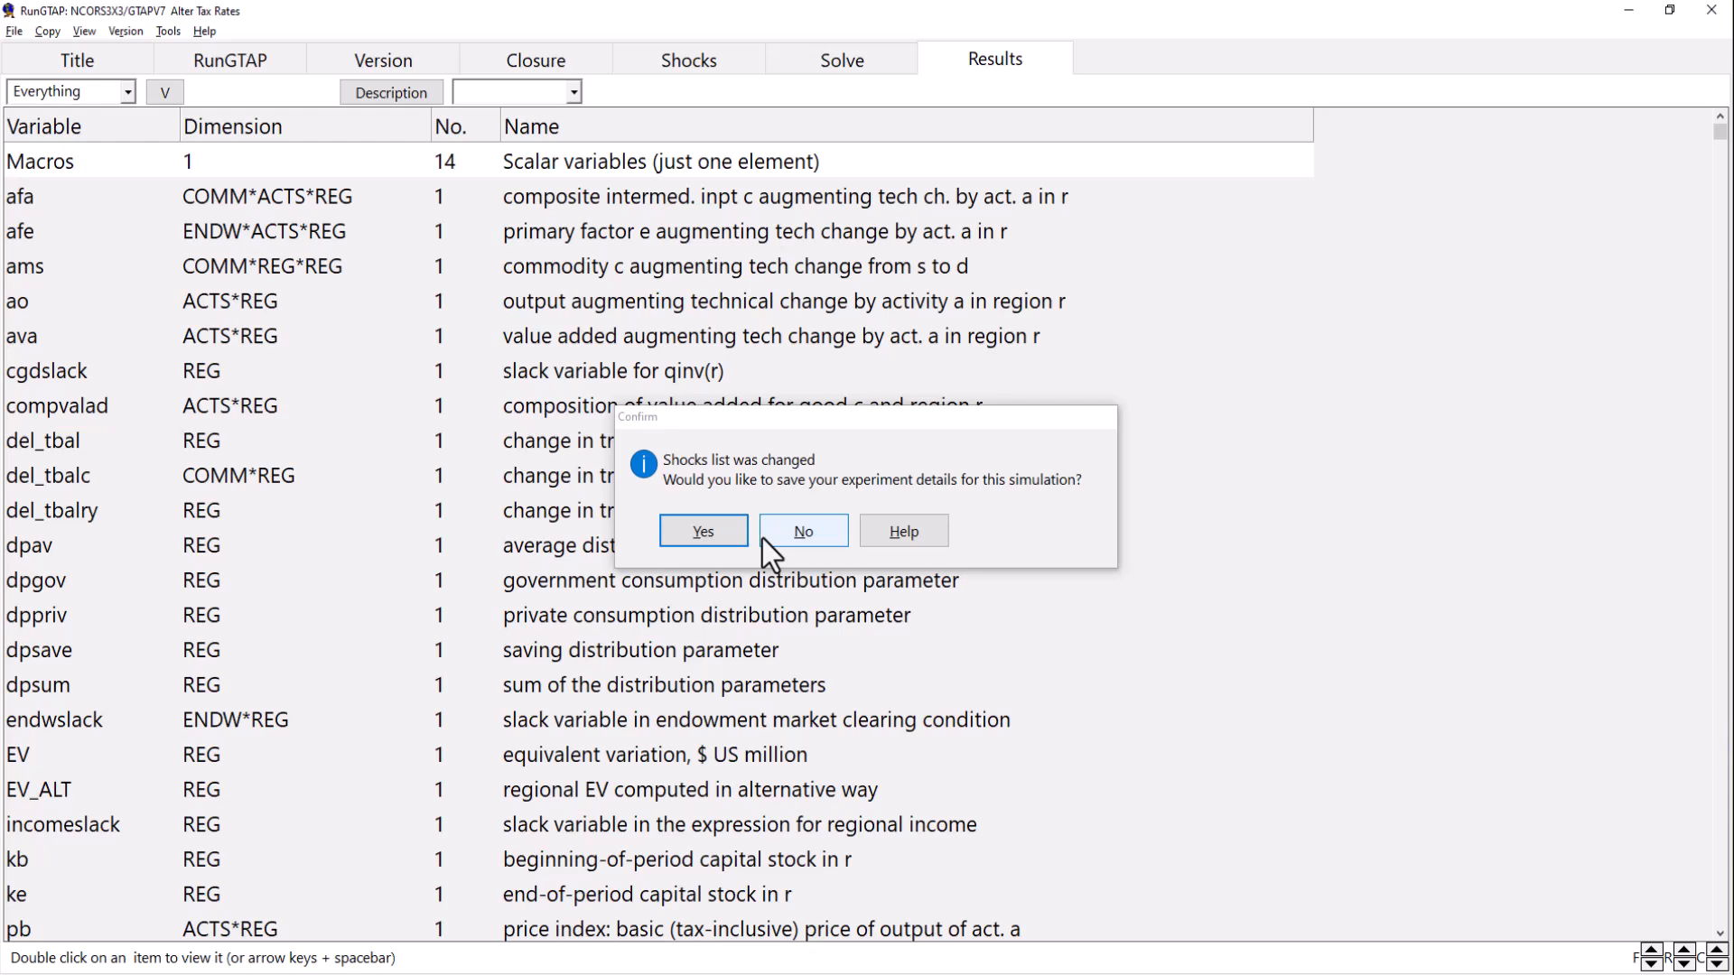
{"action": "left_click", "coordinate": [798, 539]}
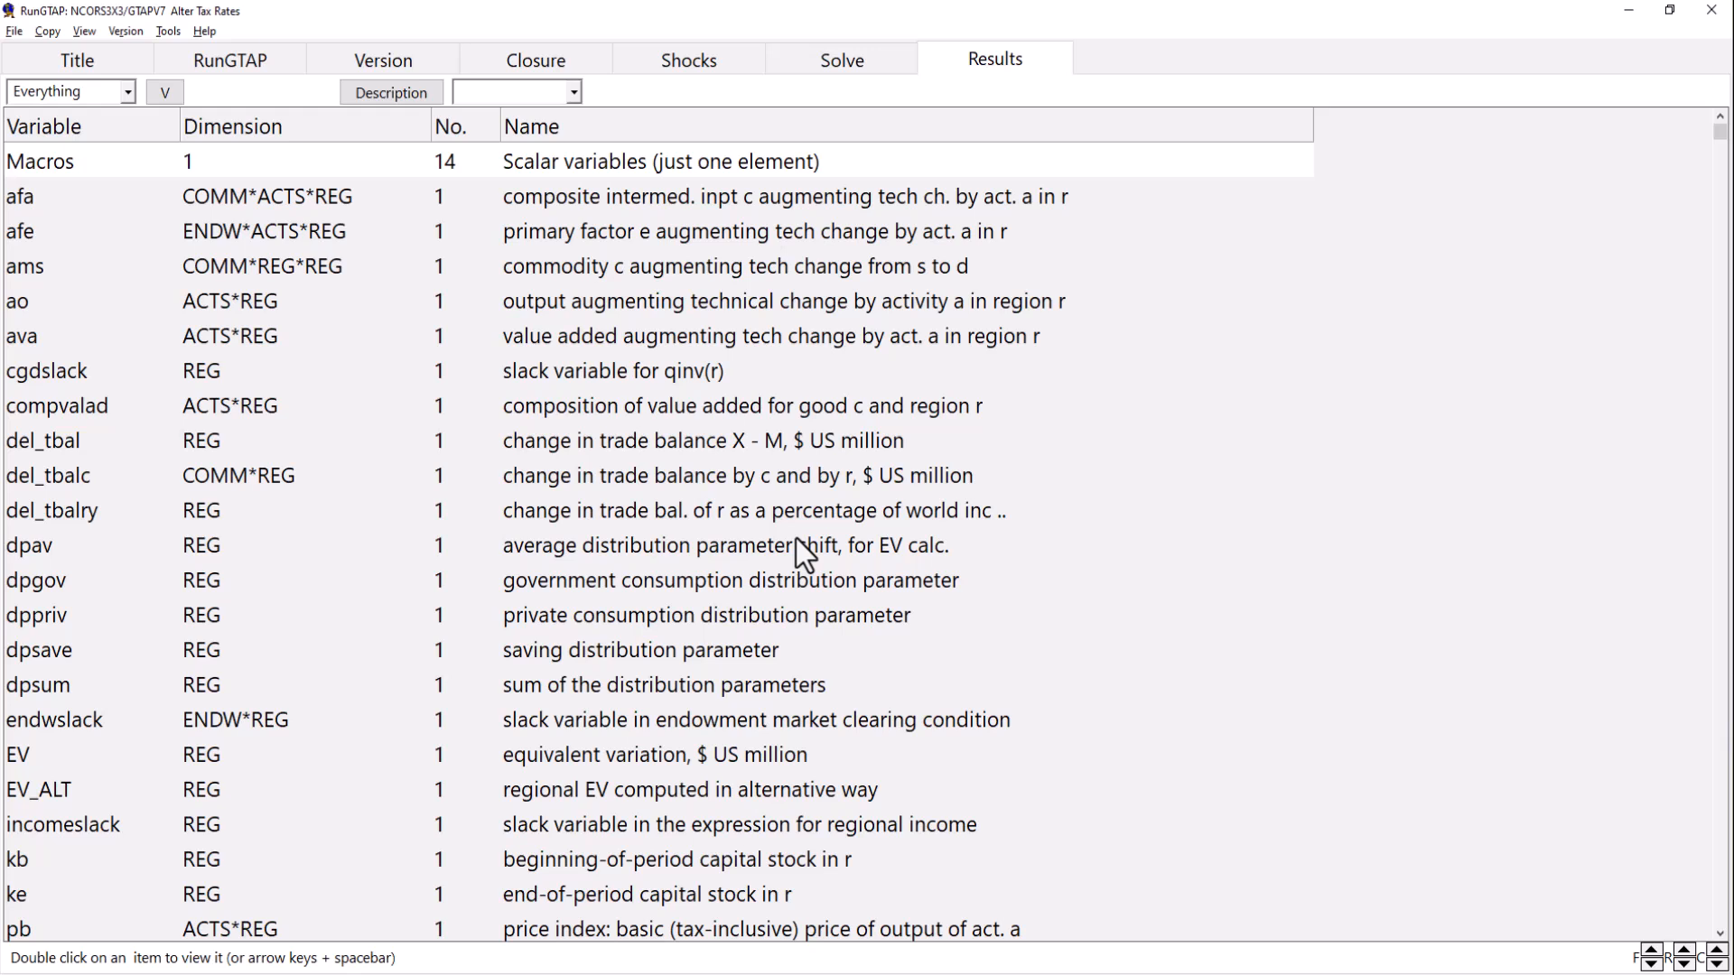
View the base data tax rates and check RTMS for Food imported from SSA into EU, then close the file
{"action": "left_click", "coordinate": [87, 32]}
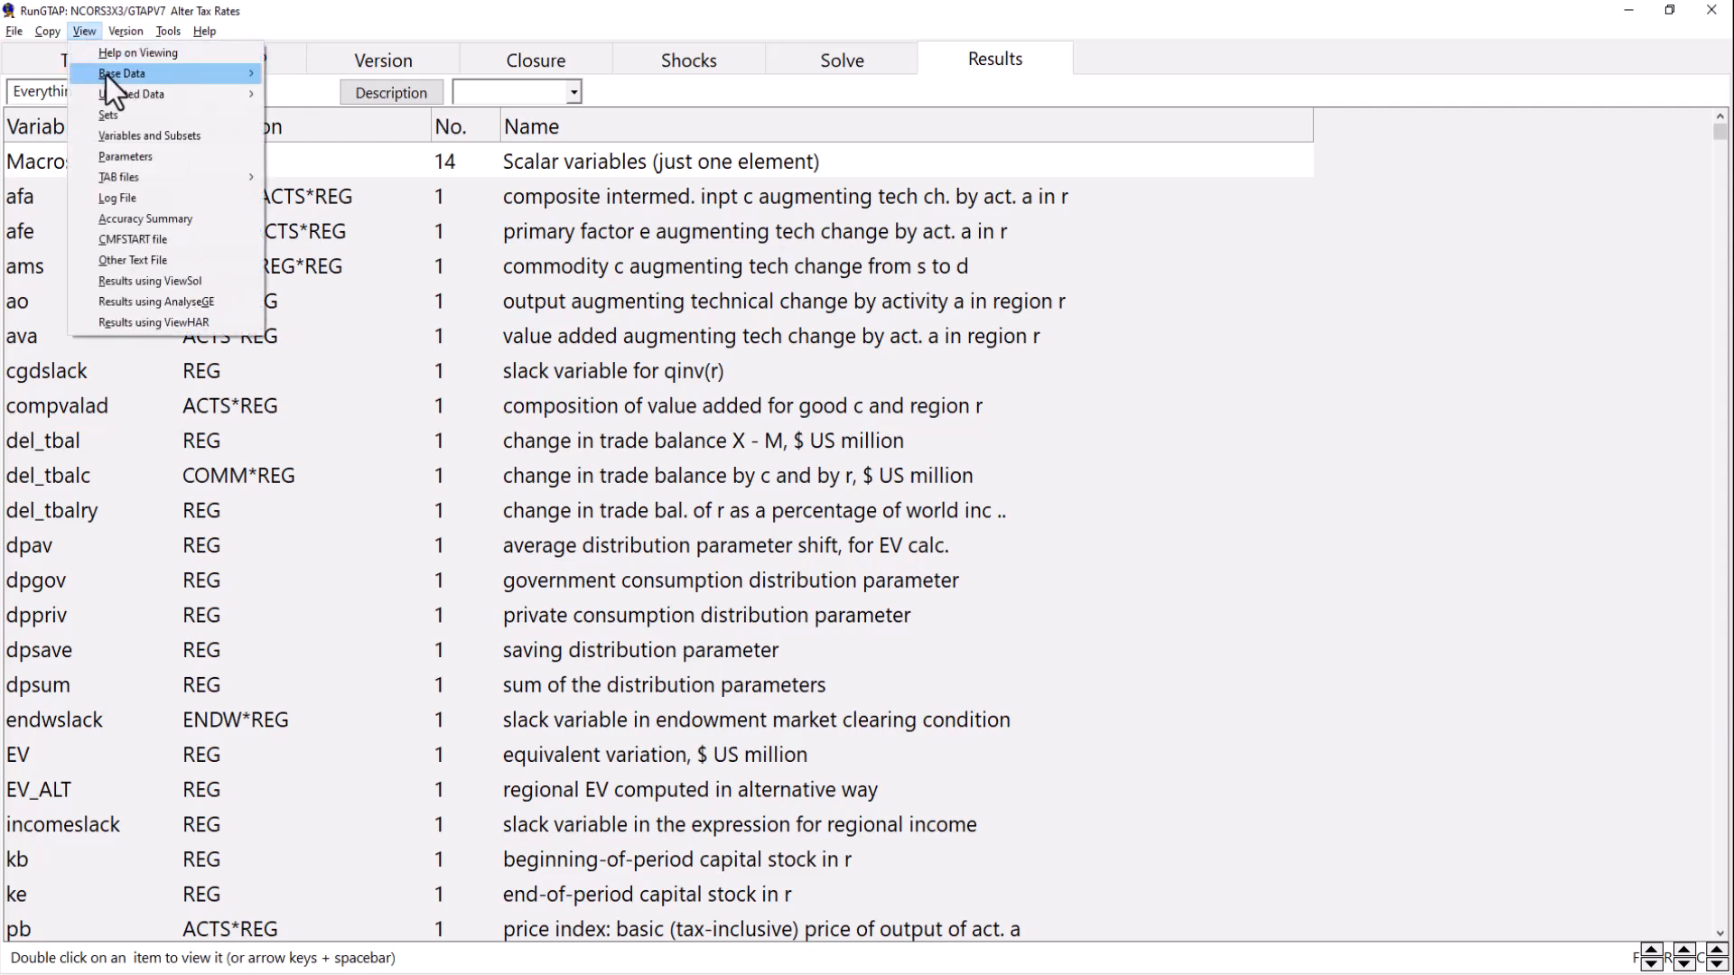
{"action": "mouse_move", "coordinate": [105, 74]}
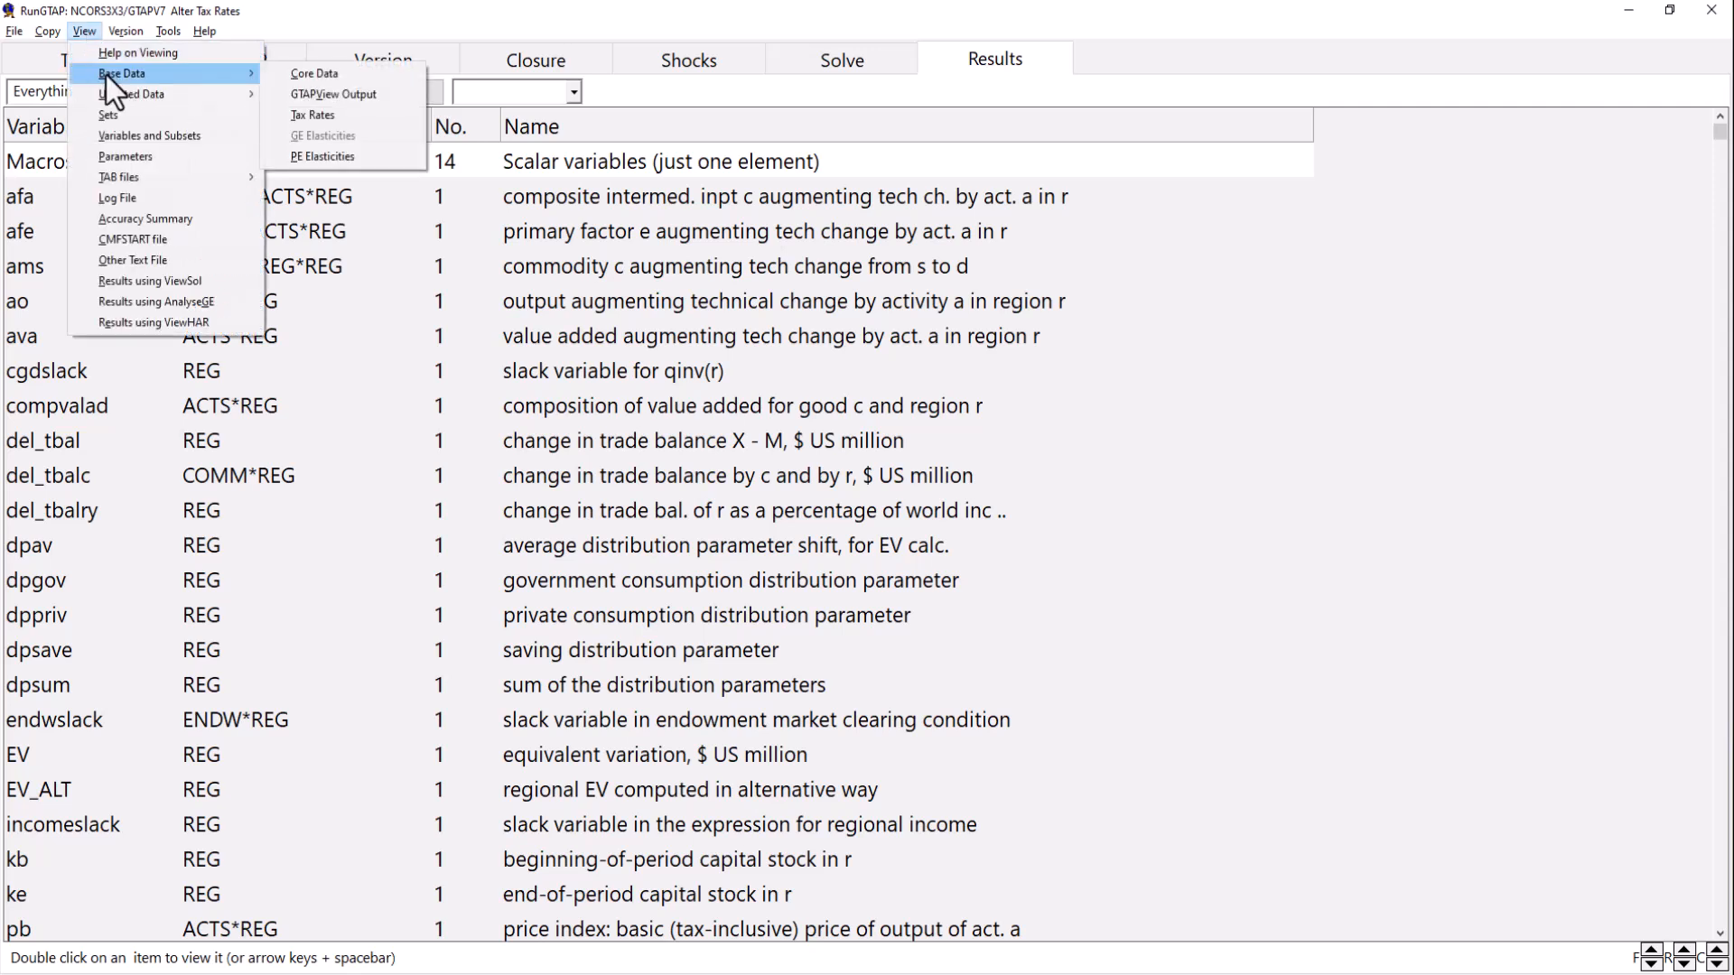
{"action": "left_click", "coordinate": [316, 116]}
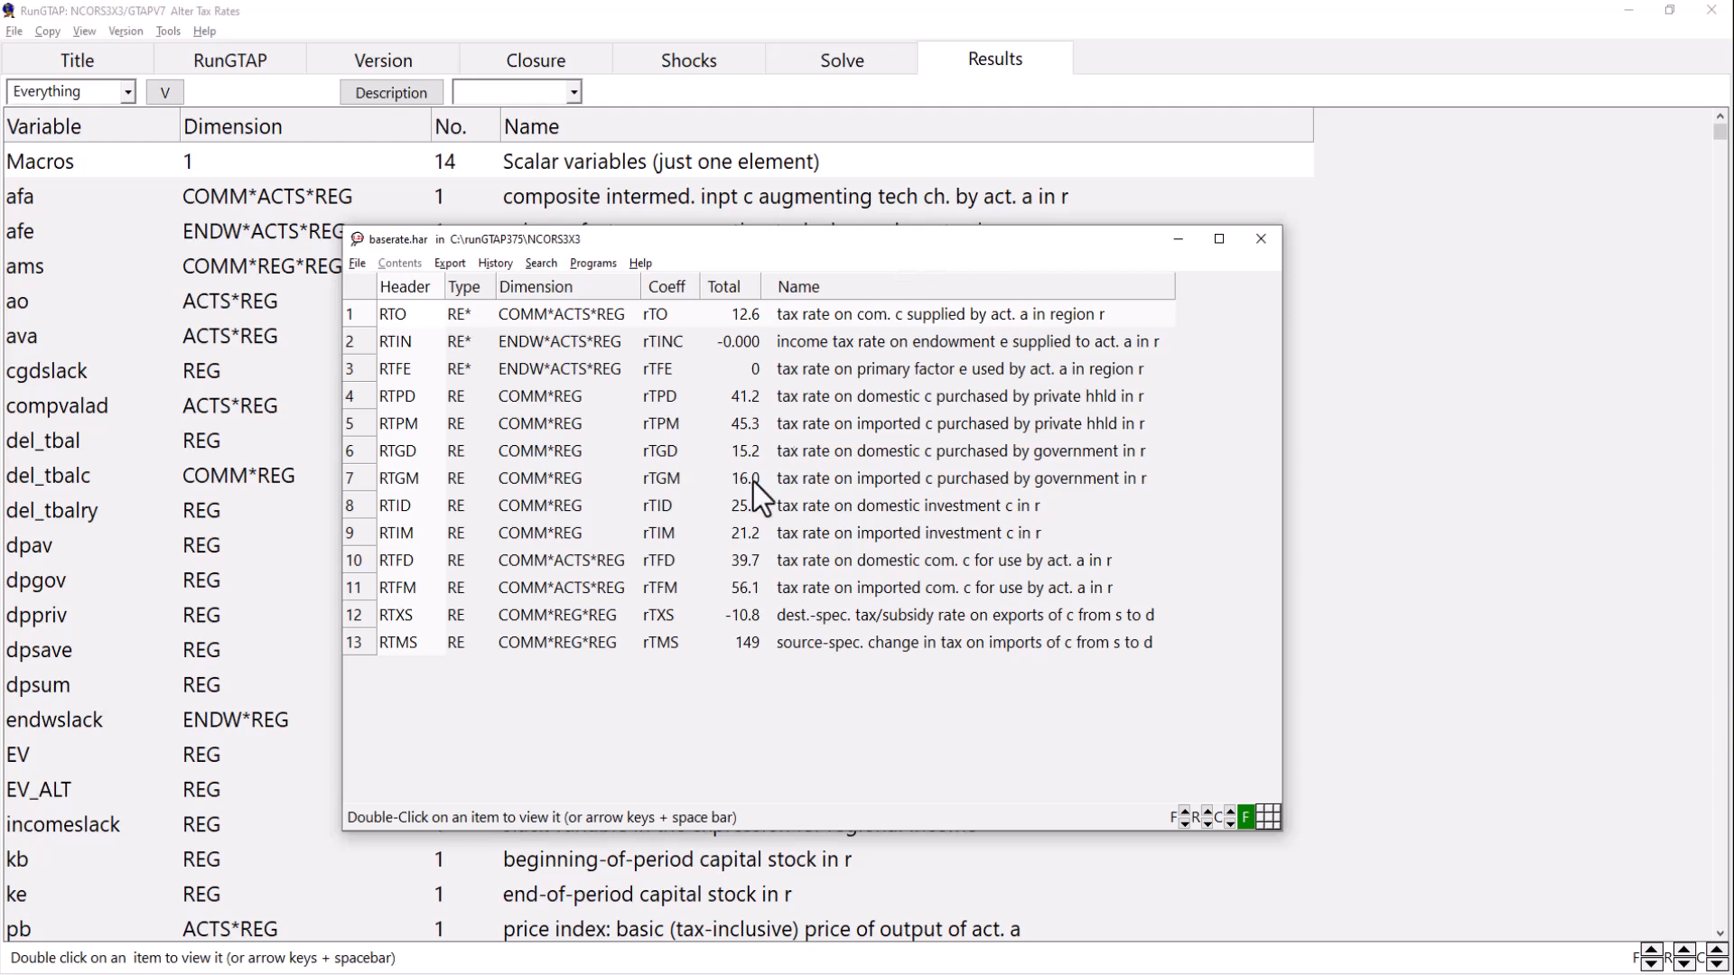
{"action": "double_click", "coordinate": [403, 647]}
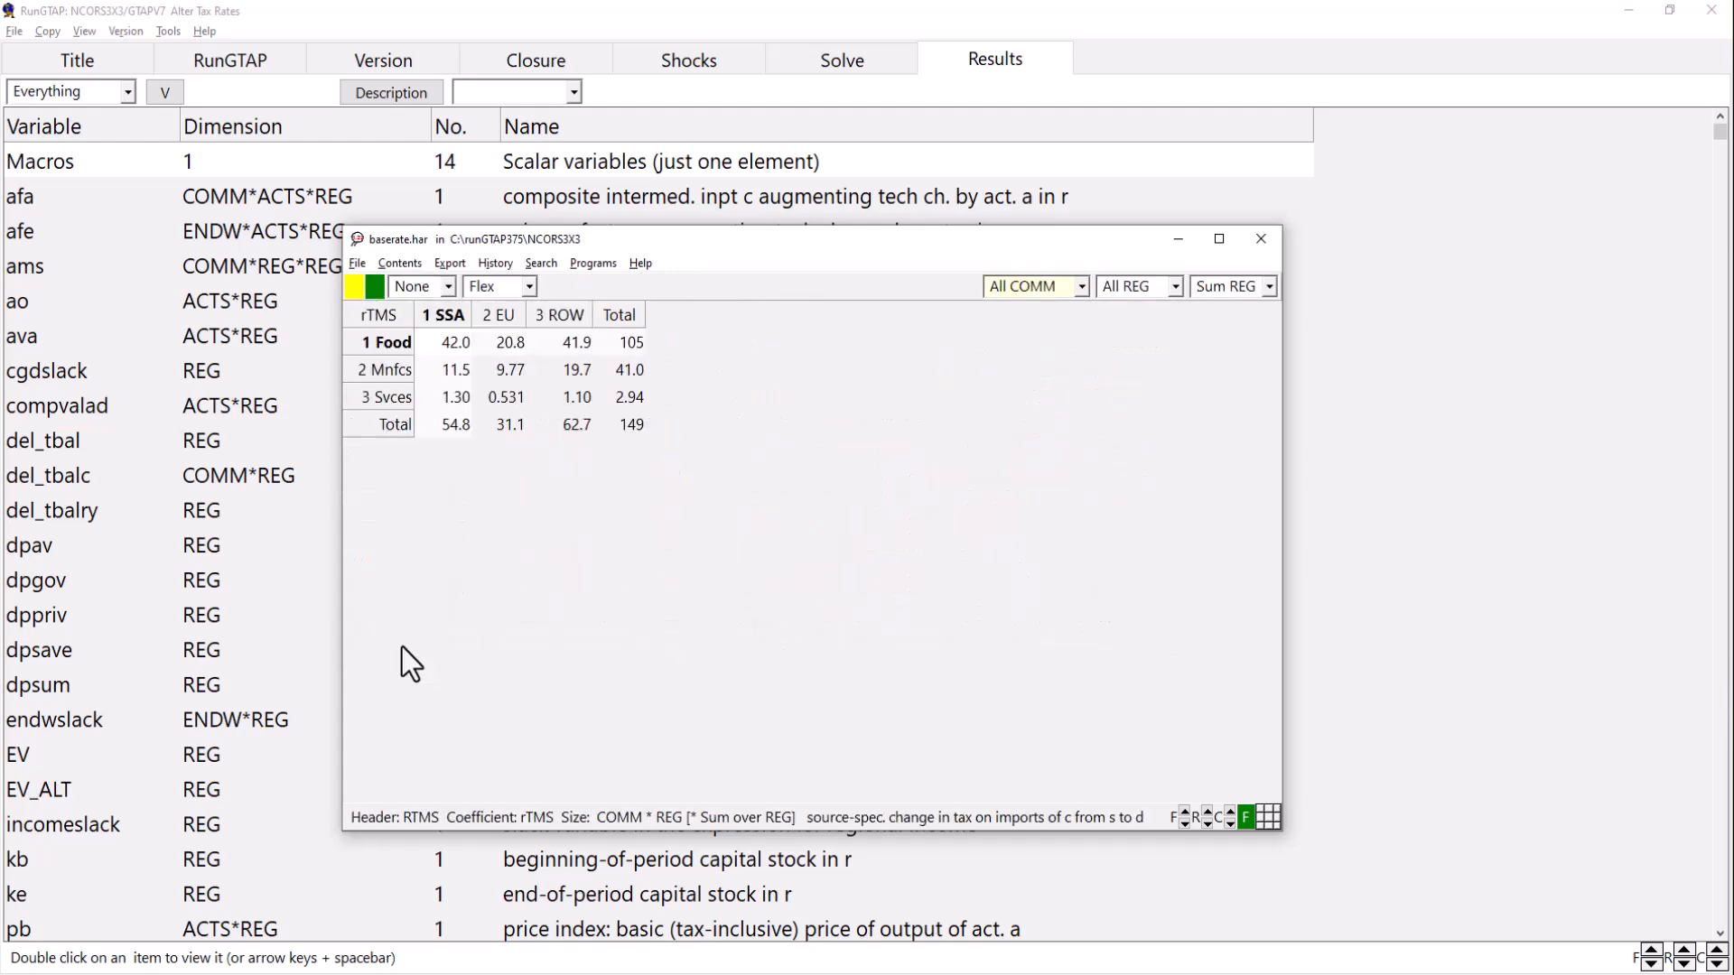
{"action": "left_click", "coordinate": [1081, 289]}
{"action": "left_click", "coordinate": [1056, 360]}
{"action": "left_click", "coordinate": [1174, 286]}
{"action": "left_click", "coordinate": [1145, 367]}
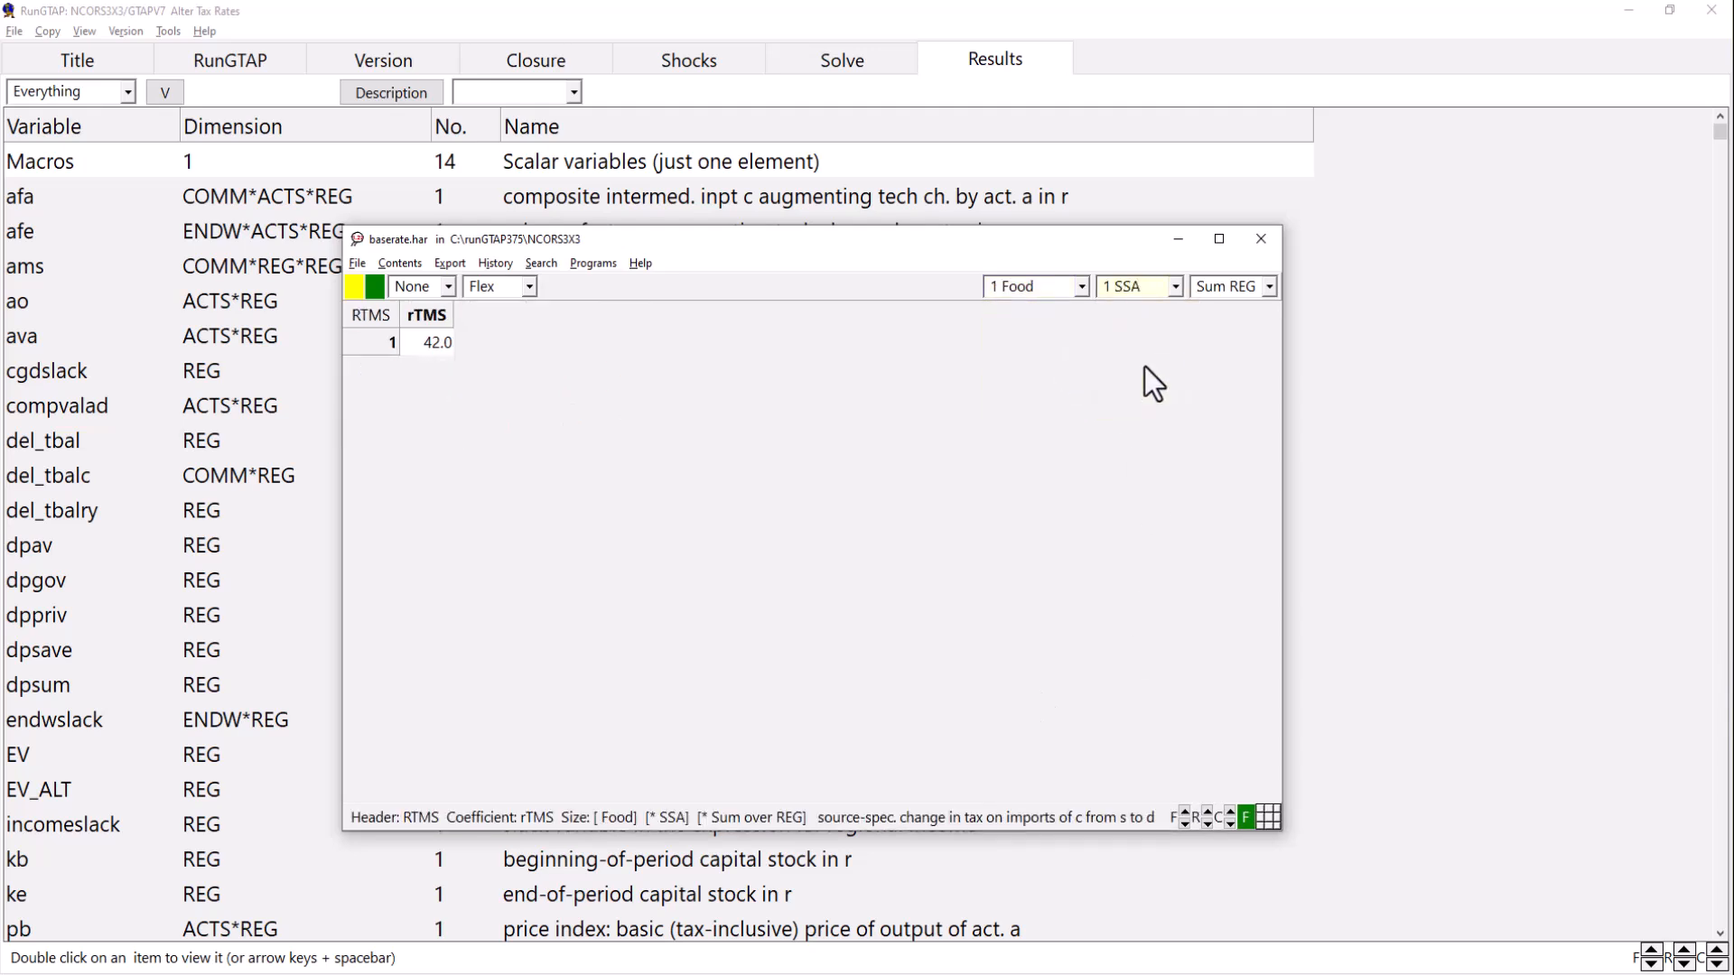
{"action": "left_click", "coordinate": [1266, 287]}
{"action": "left_click", "coordinate": [1234, 380]}
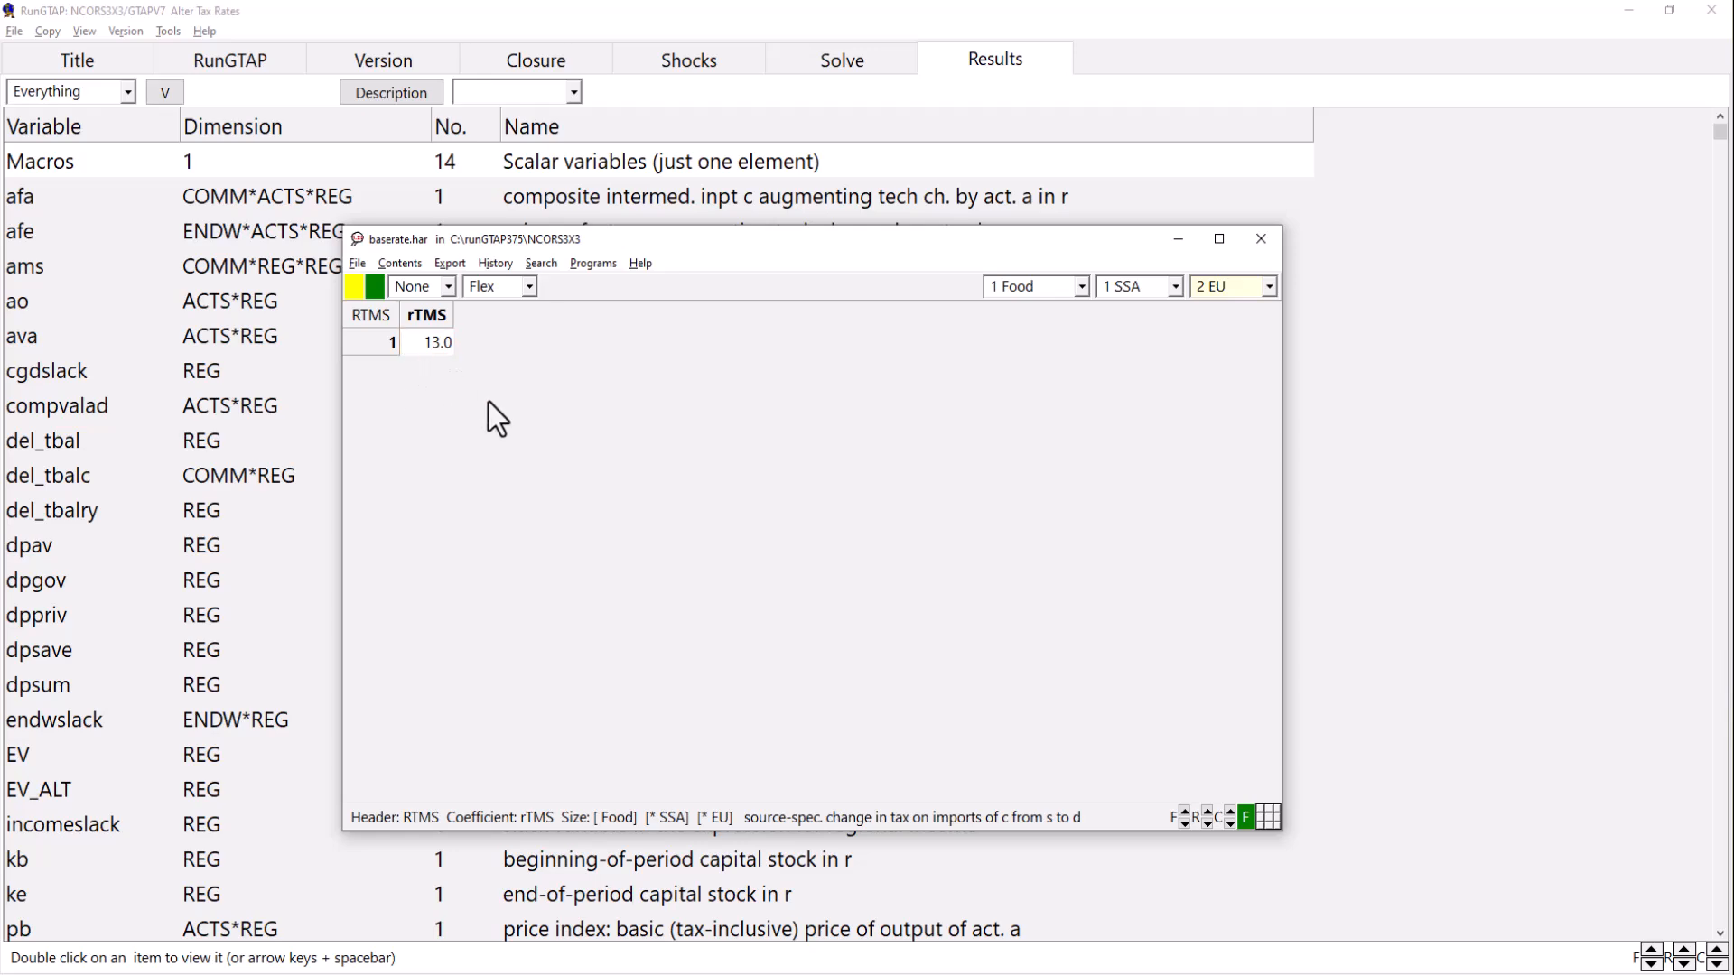
{"action": "left_click", "coordinate": [1261, 240]}
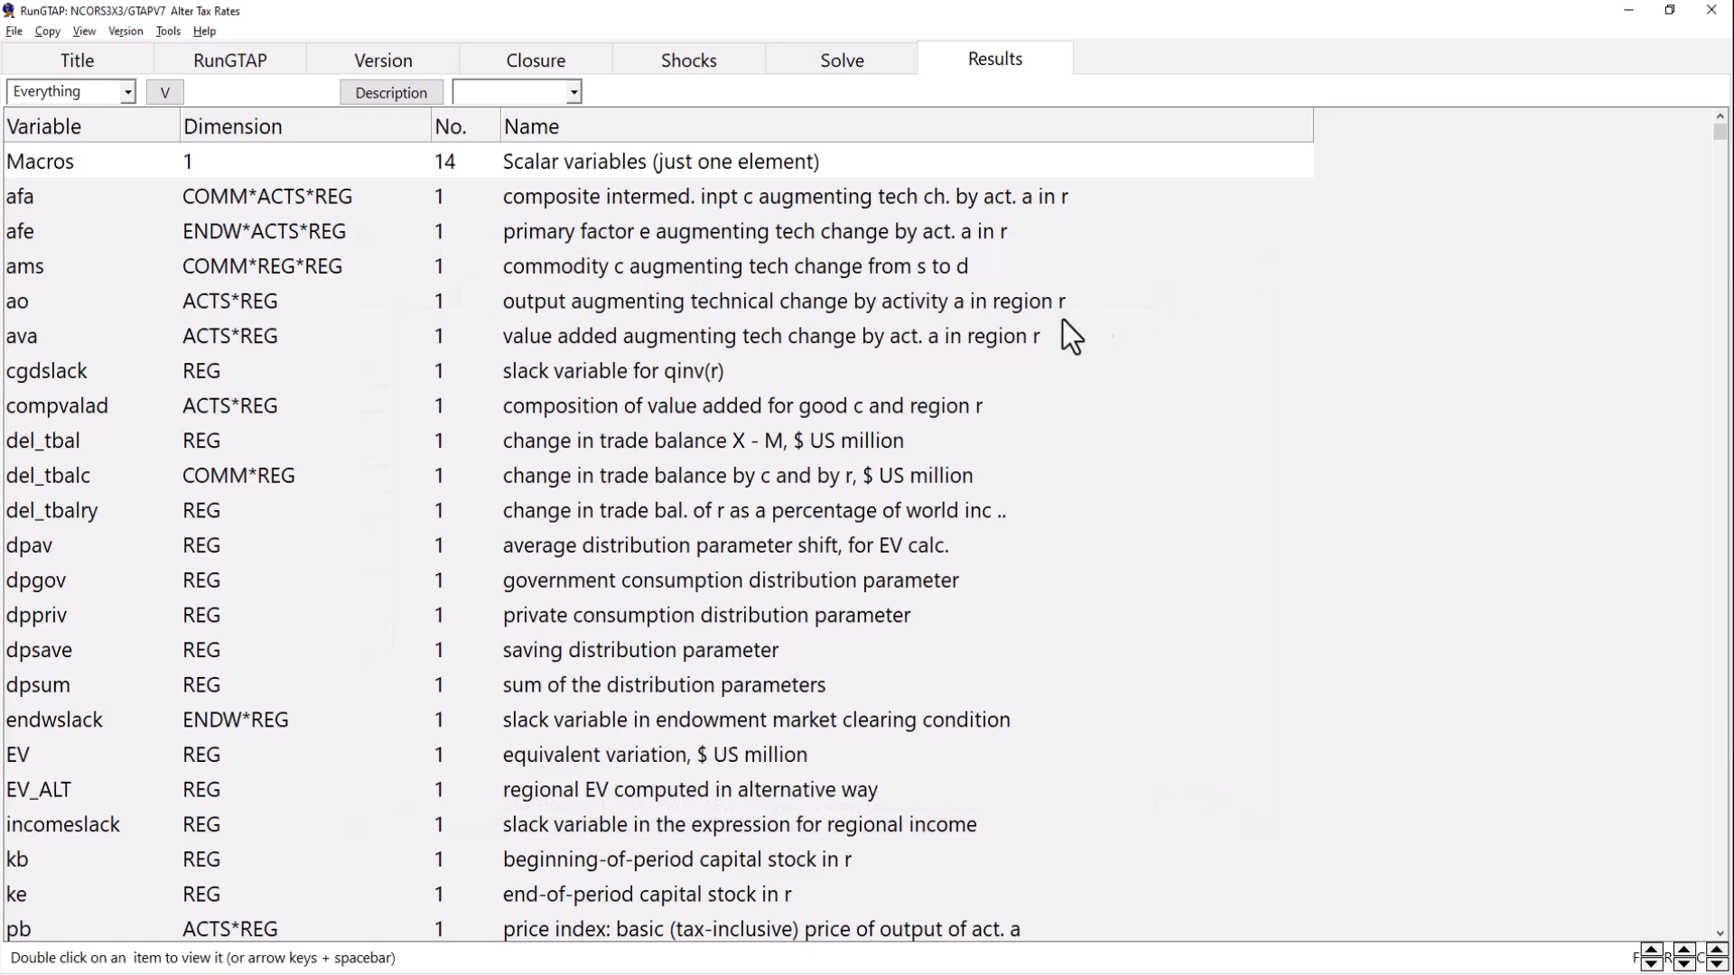
View the updated tax rates and check RTMS for Food from SSA to EU, then close the file
{"action": "left_click", "coordinate": [90, 40]}
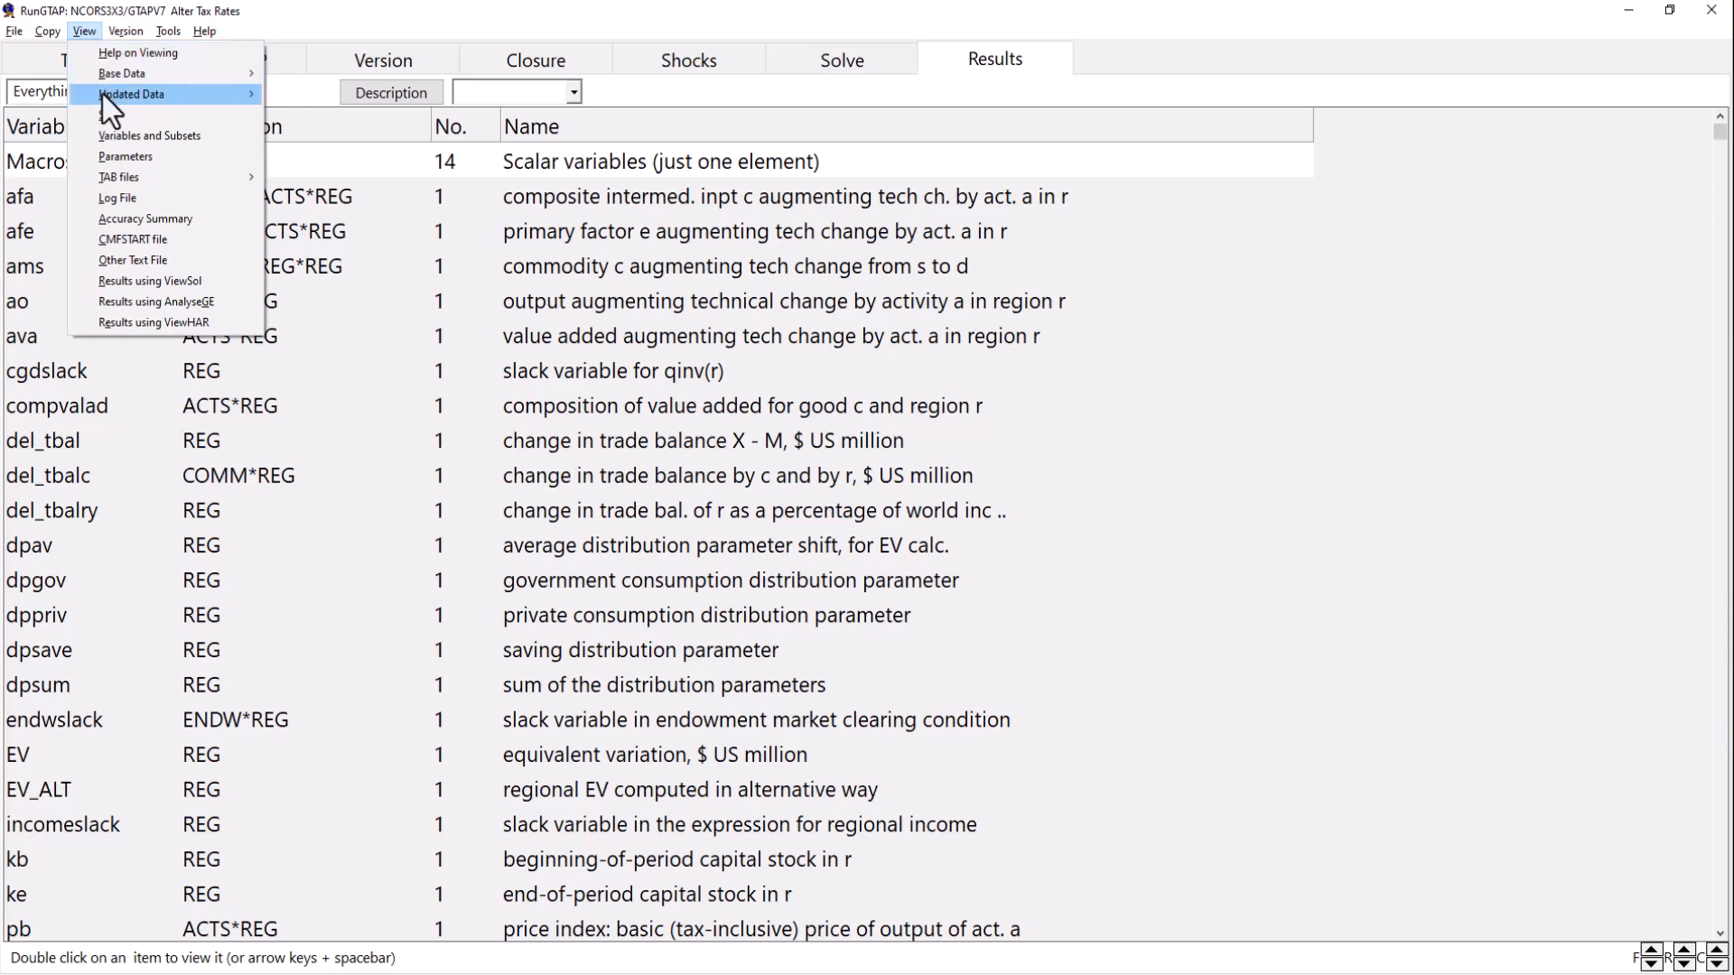
{"action": "mouse_move", "coordinate": [103, 98]}
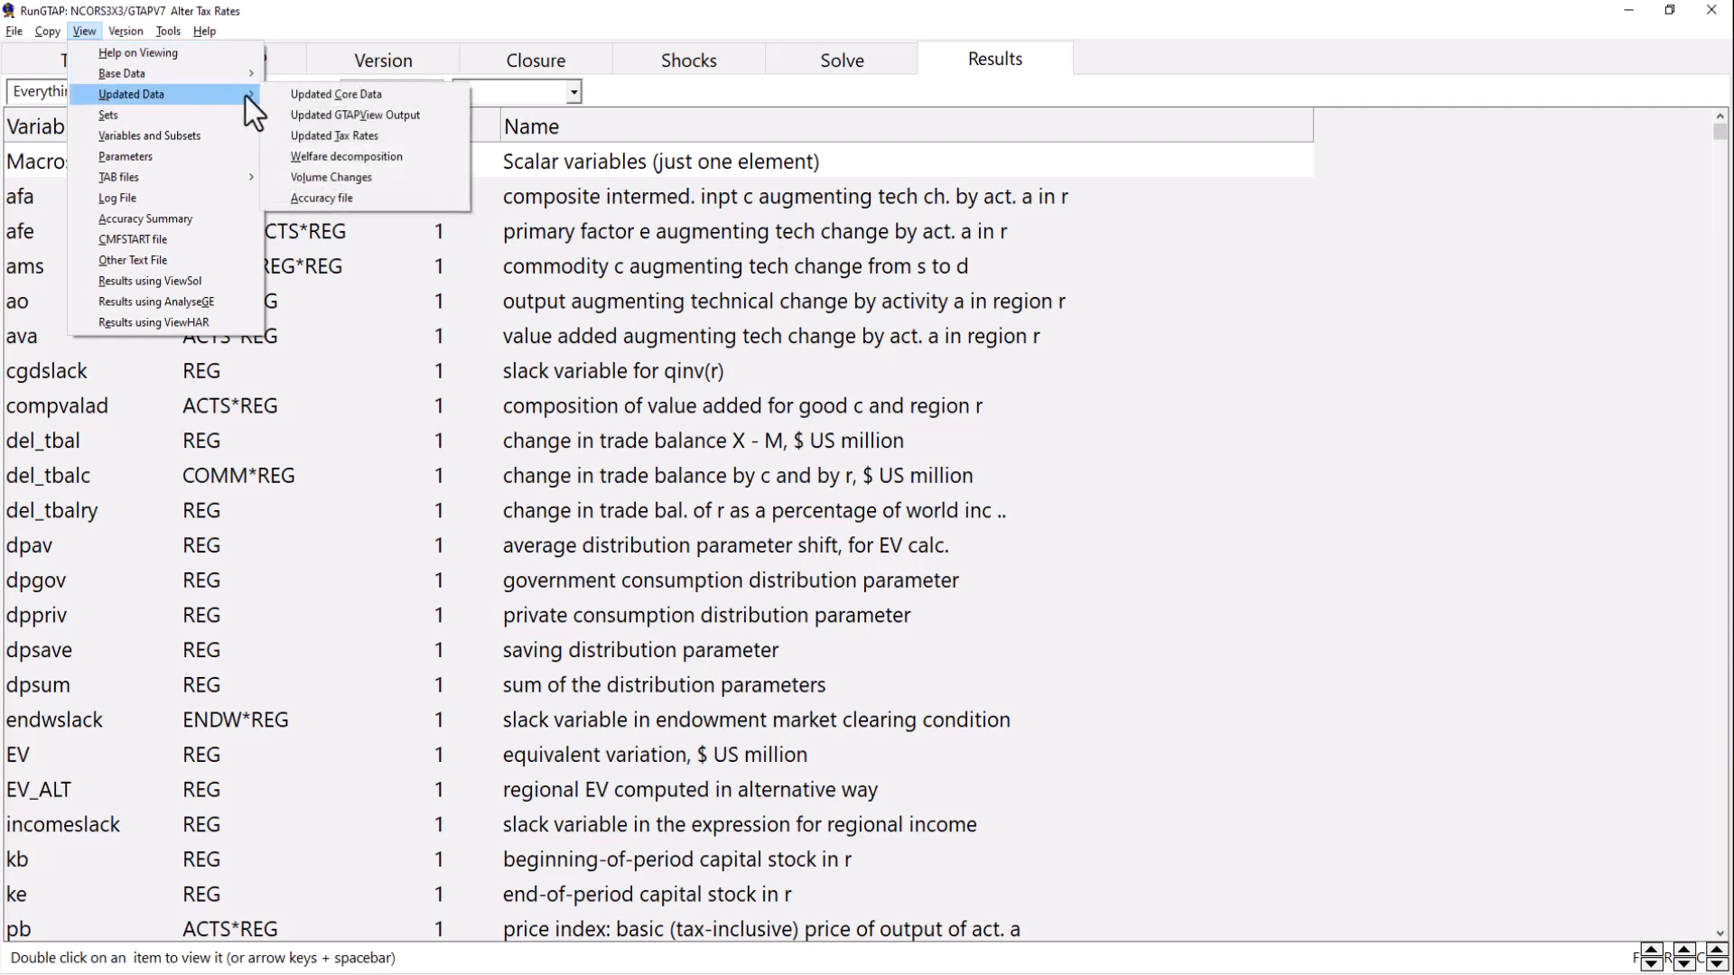
{"action": "left_click", "coordinate": [370, 137]}
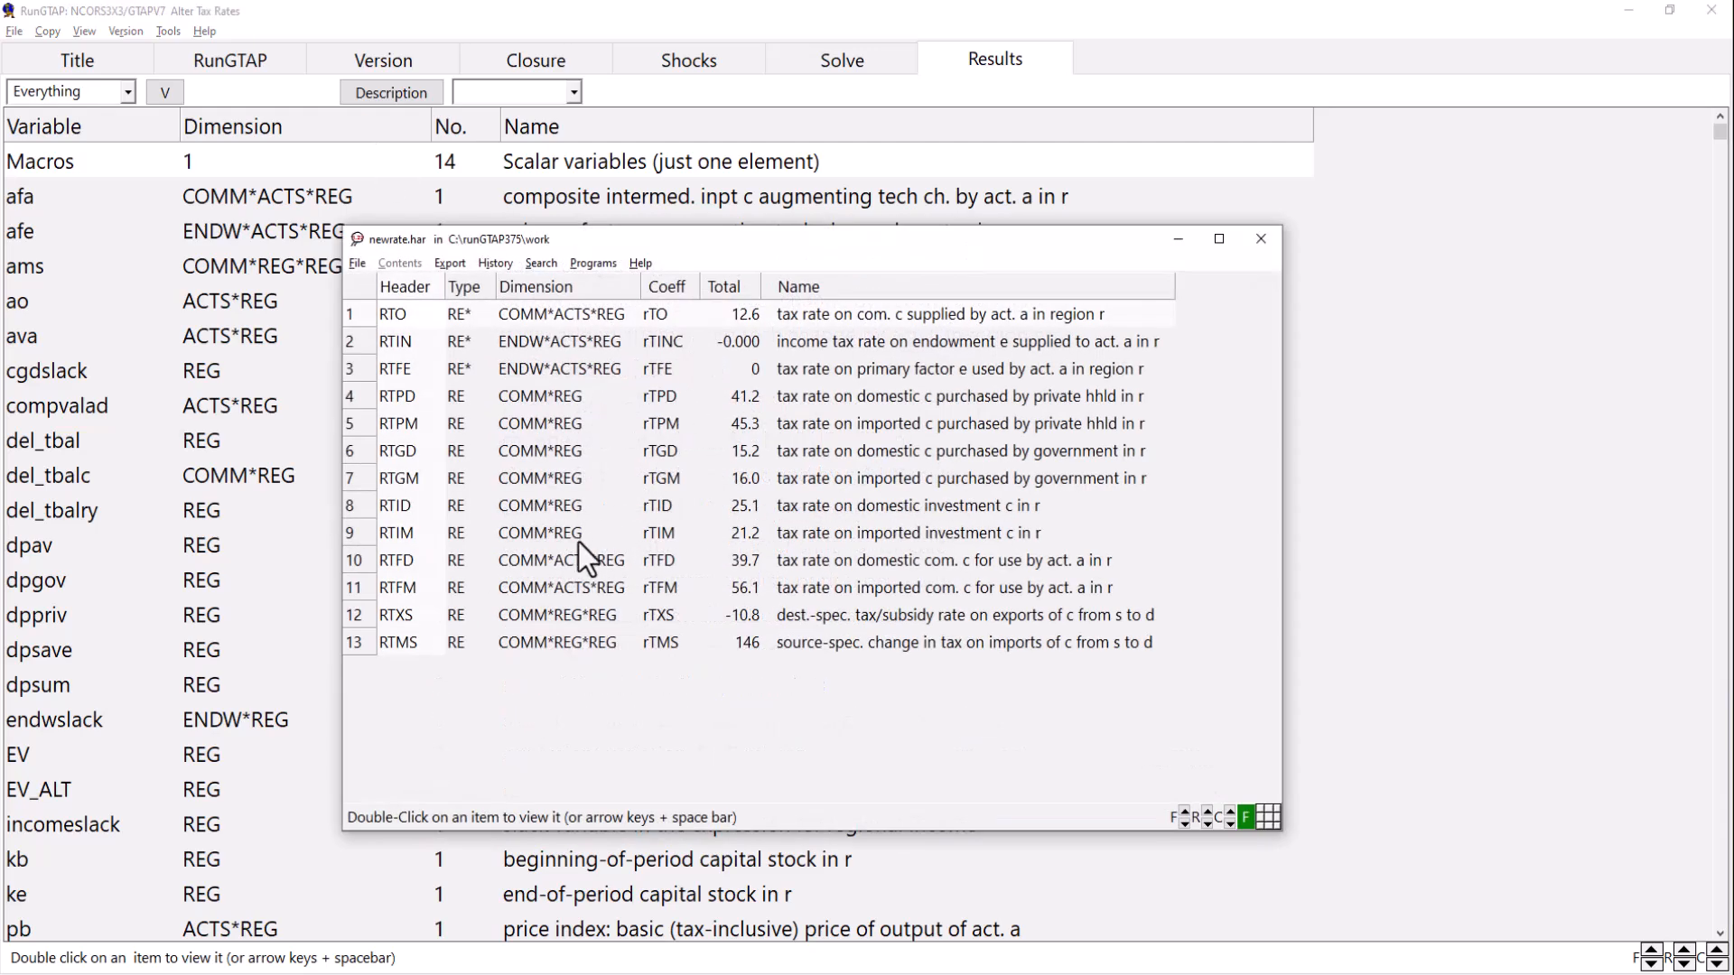
{"action": "double_click", "coordinate": [427, 645]}
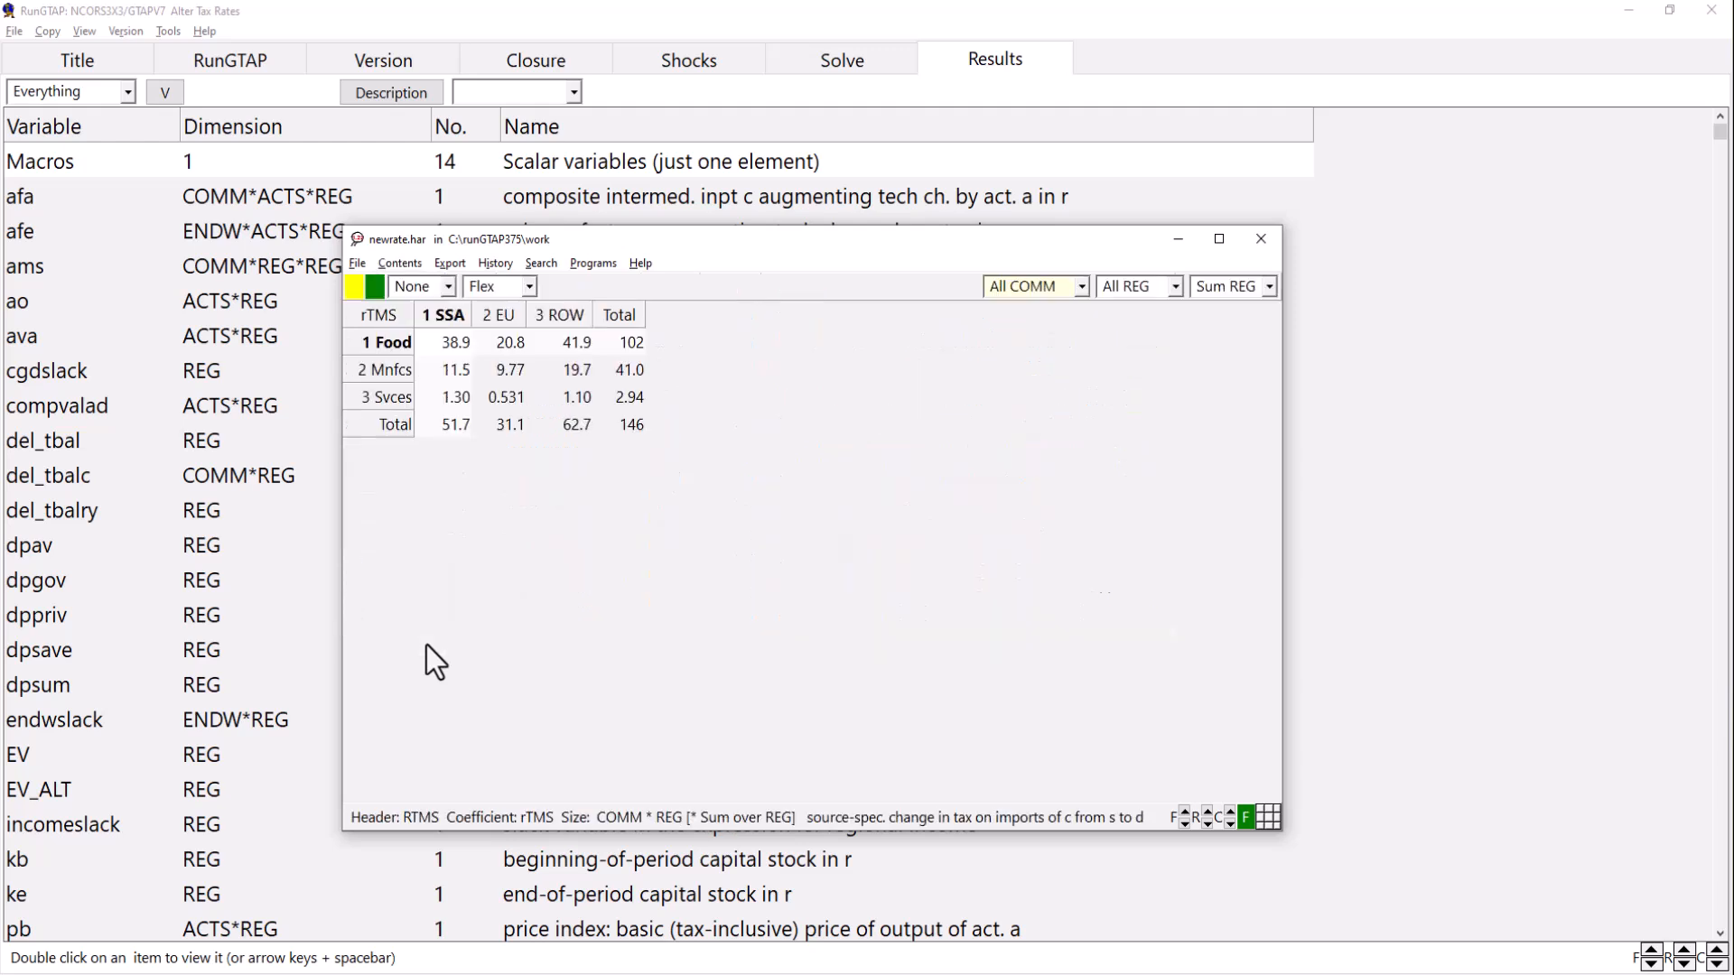
{"action": "left_click", "coordinate": [1077, 289]}
{"action": "left_click", "coordinate": [1054, 352]}
{"action": "left_click", "coordinate": [1120, 288]}
{"action": "left_click", "coordinate": [1129, 360]}
{"action": "left_click", "coordinate": [1228, 289]}
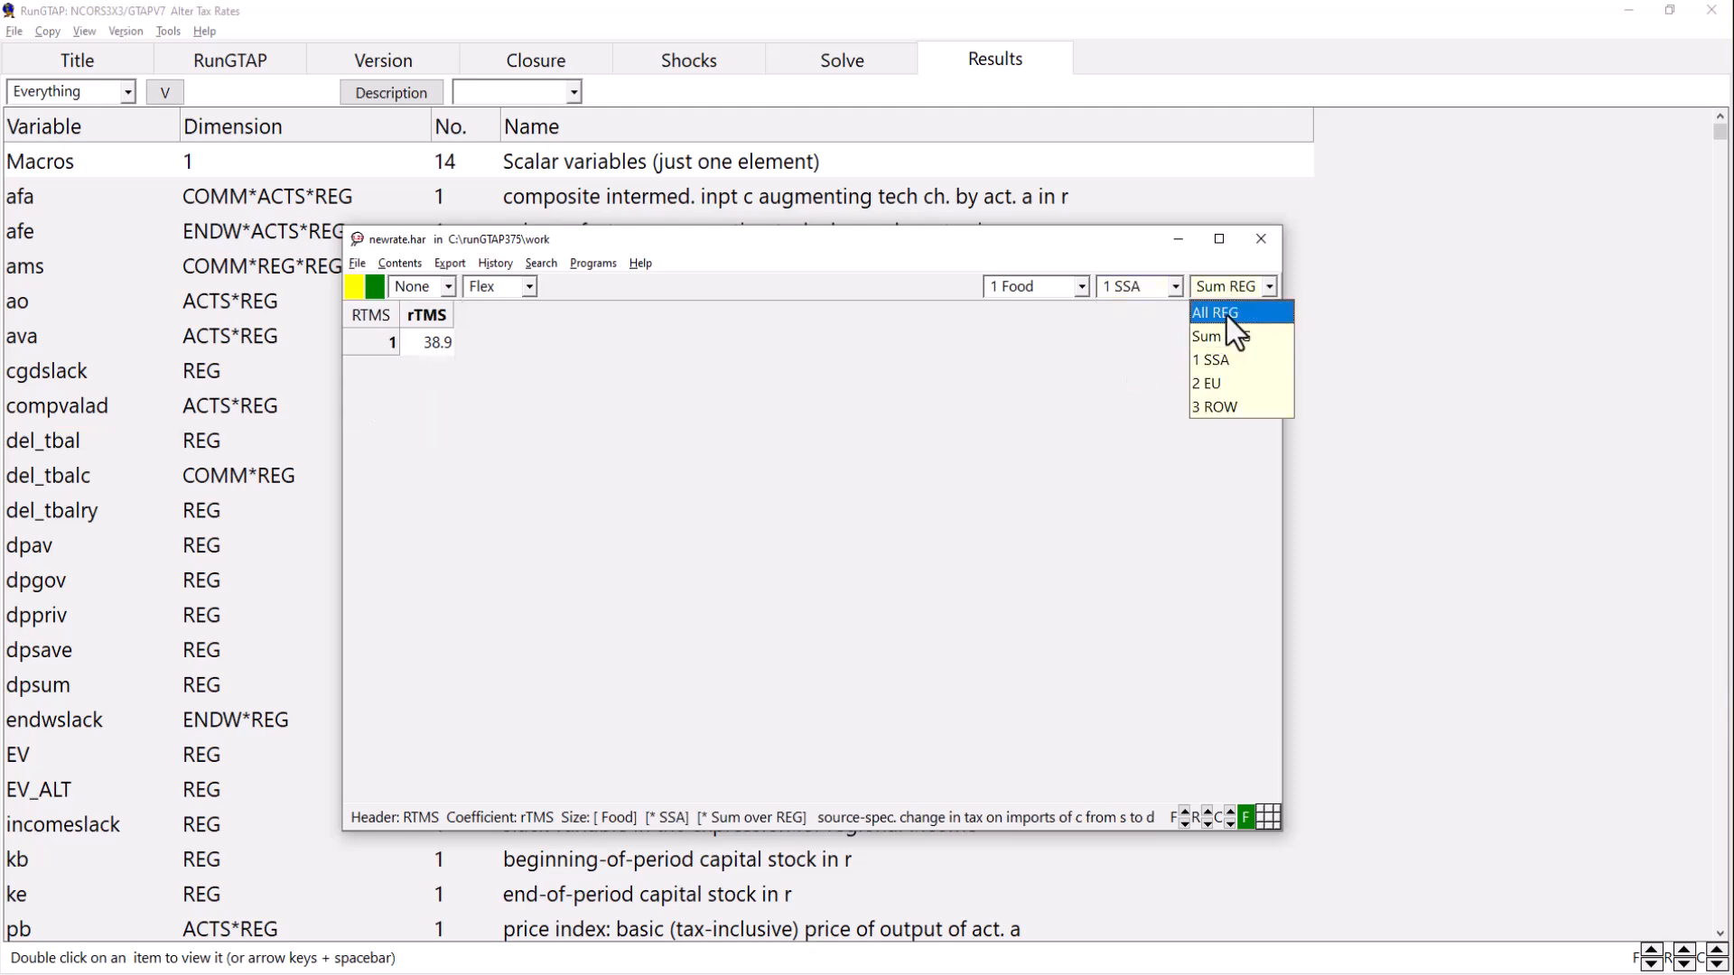
{"action": "left_click", "coordinate": [1224, 378]}
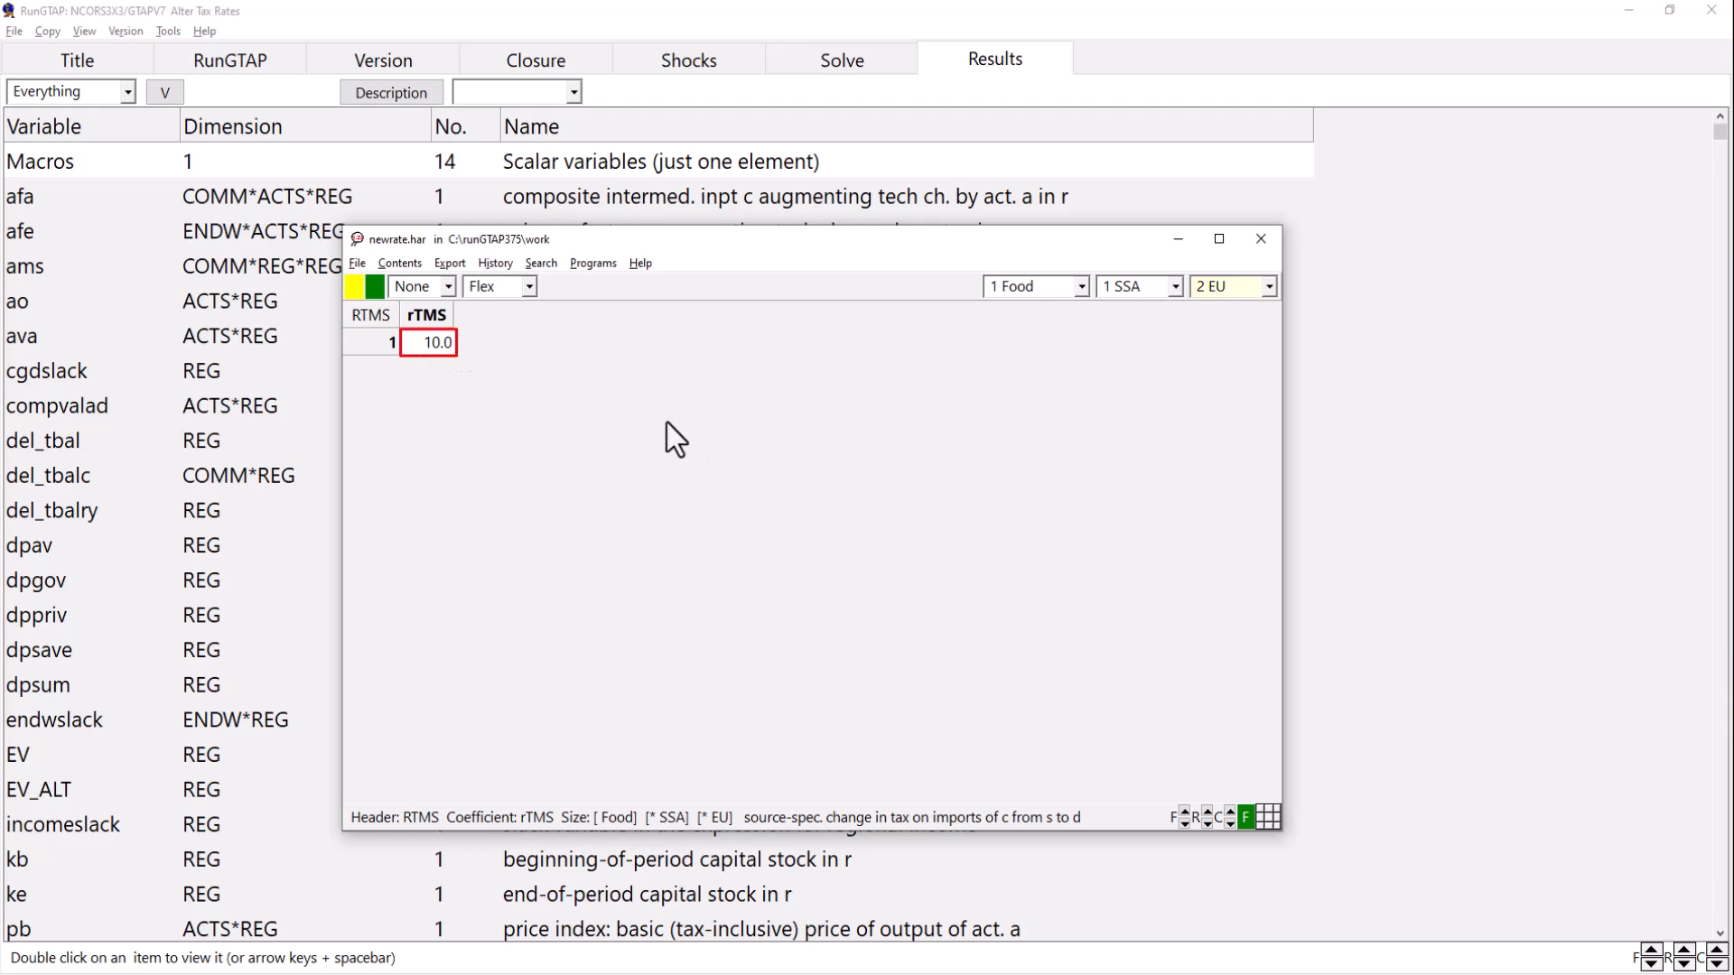
{"action": "left_click", "coordinate": [1262, 250]}
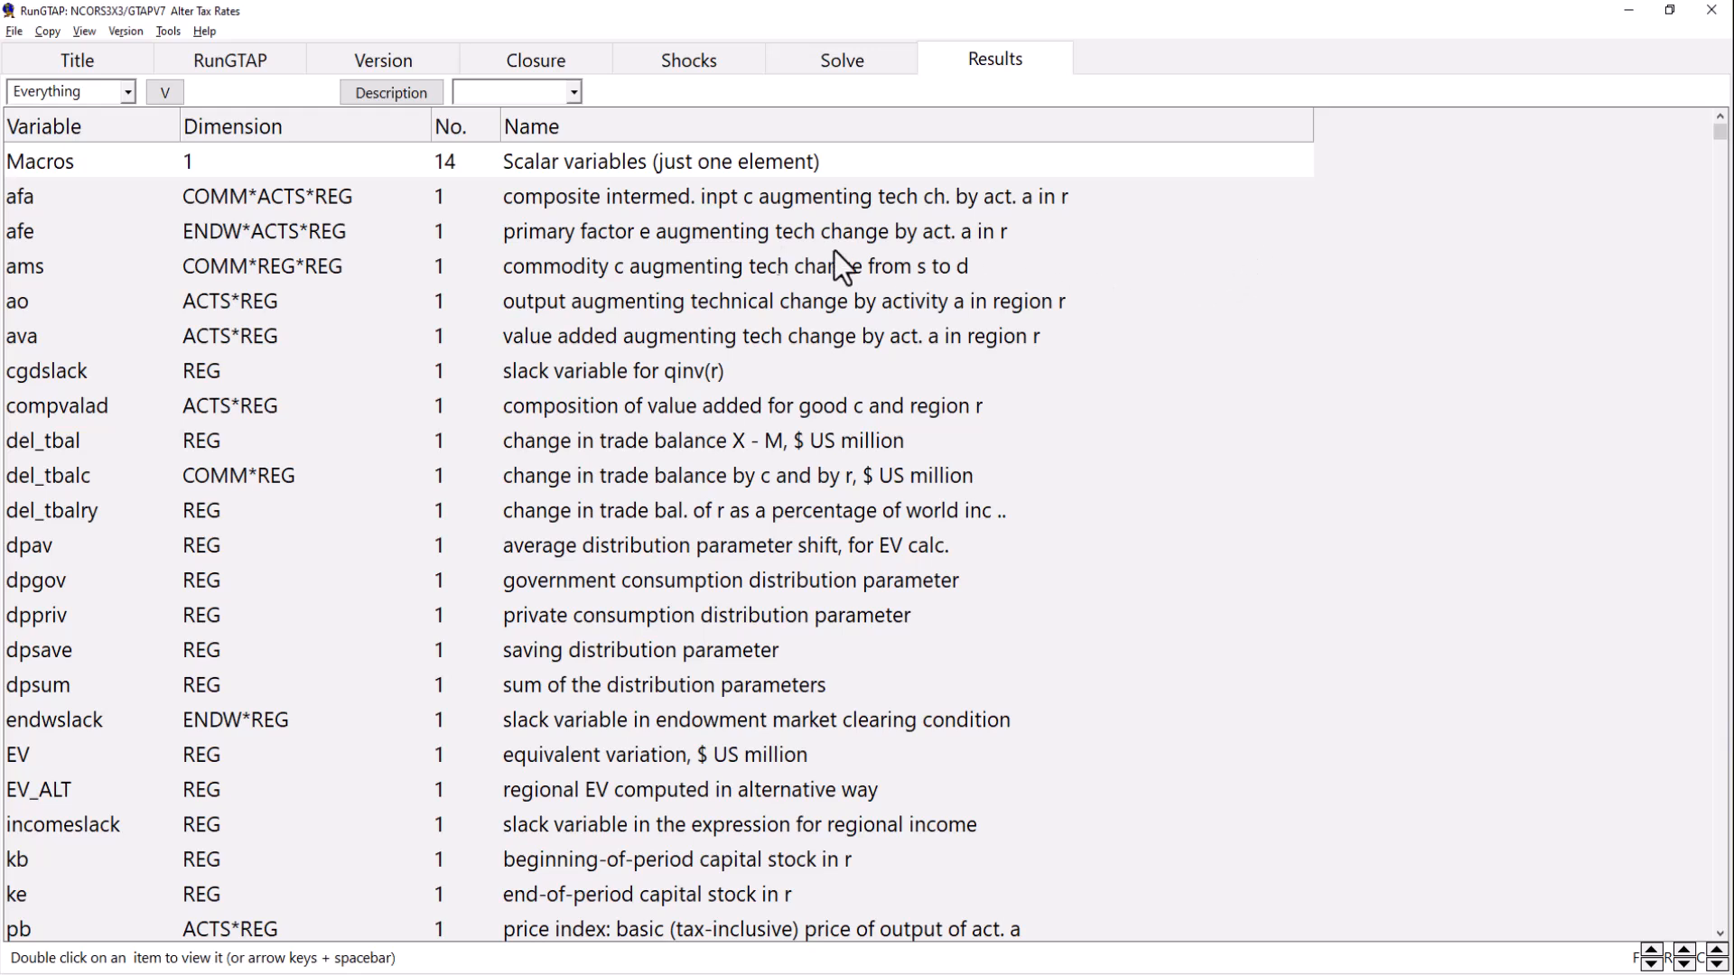
Start a new version named newtl with the current aggregation, using the updated database from the last simulation
{"action": "left_click", "coordinate": [128, 34]}
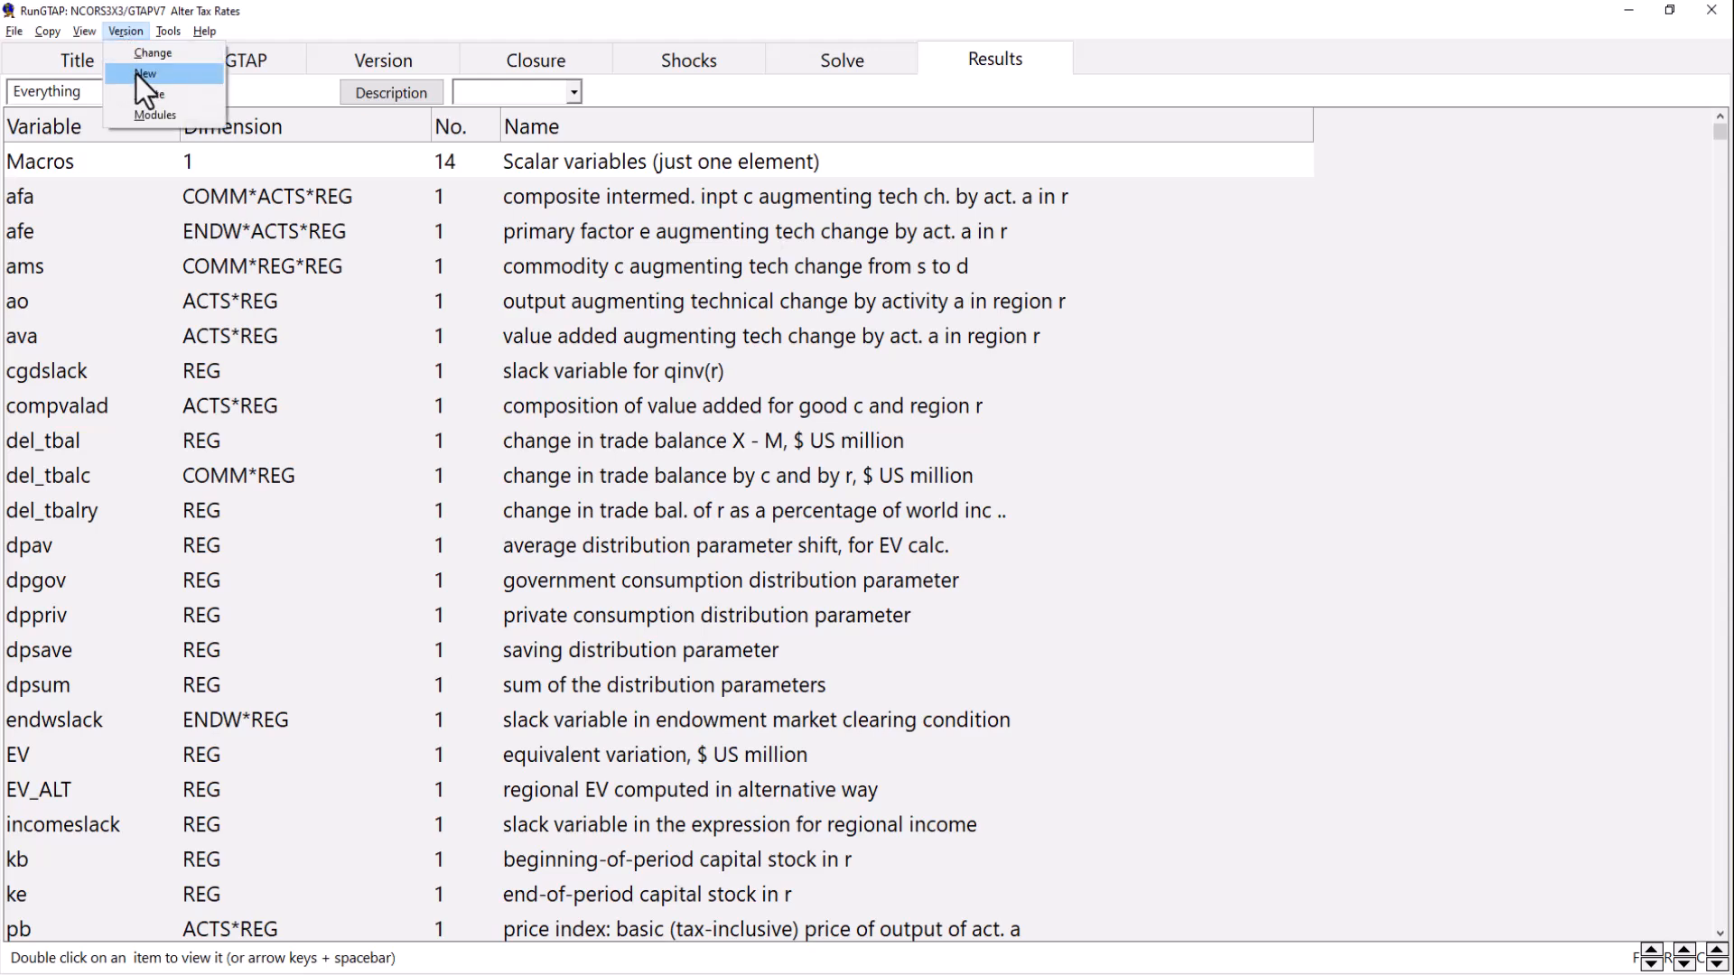
{"action": "left_click", "coordinate": [136, 73]}
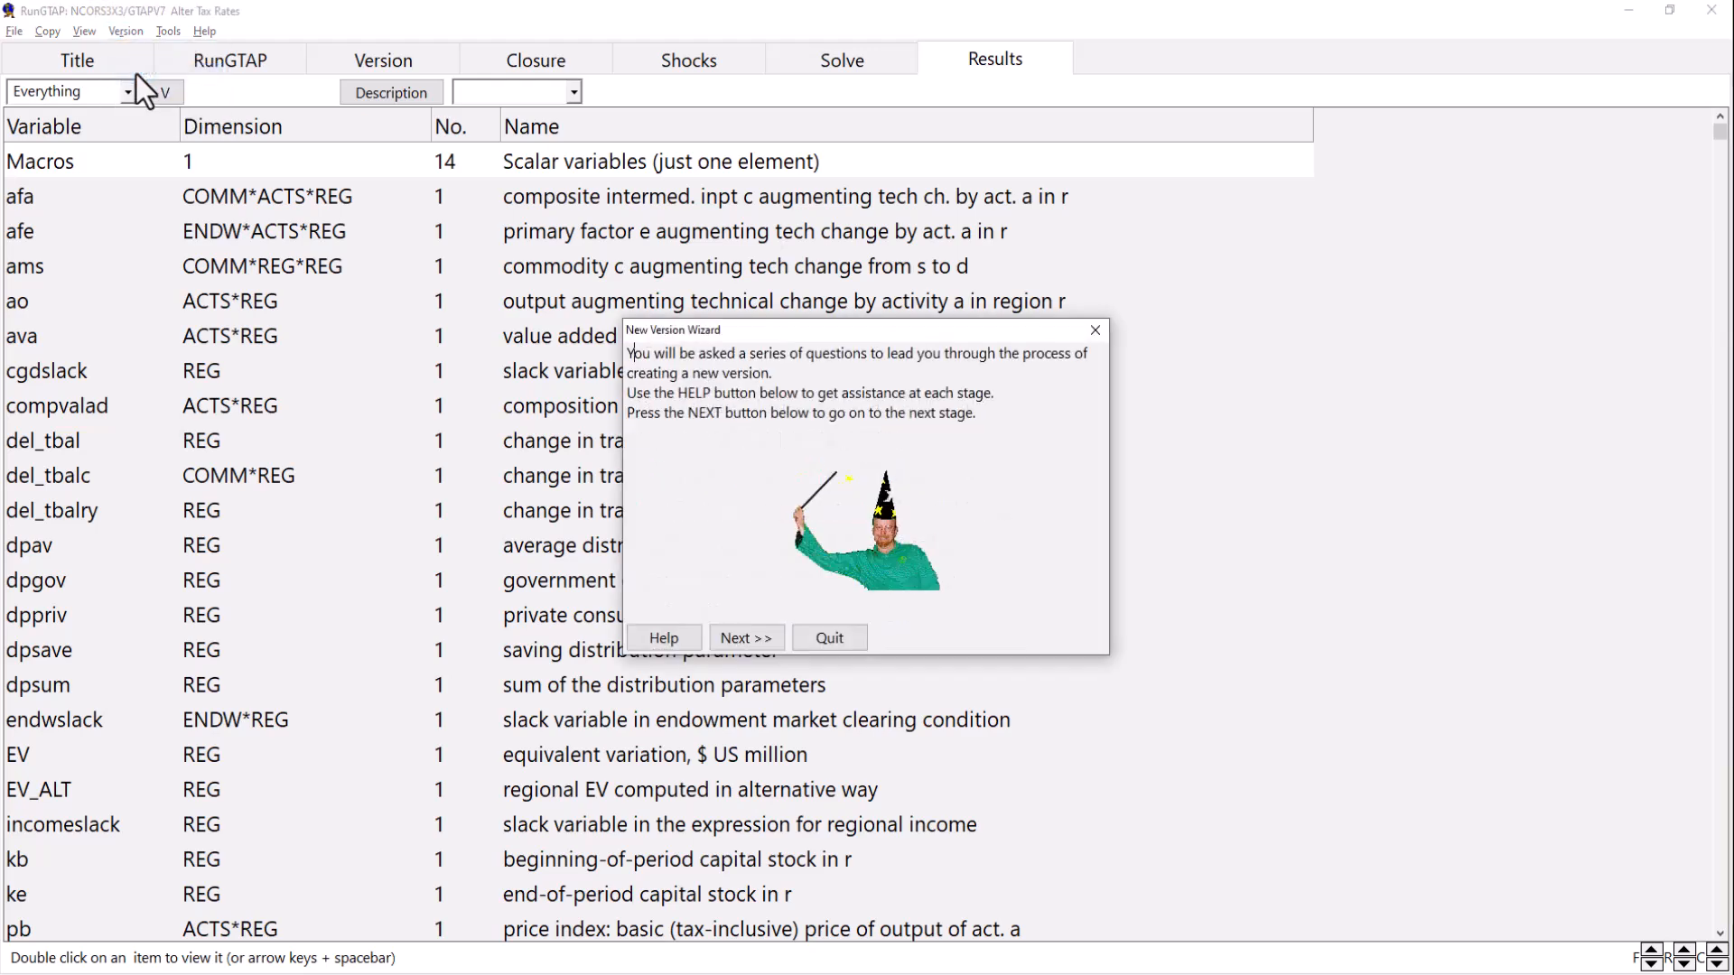
{"action": "left_click", "coordinate": [745, 639]}
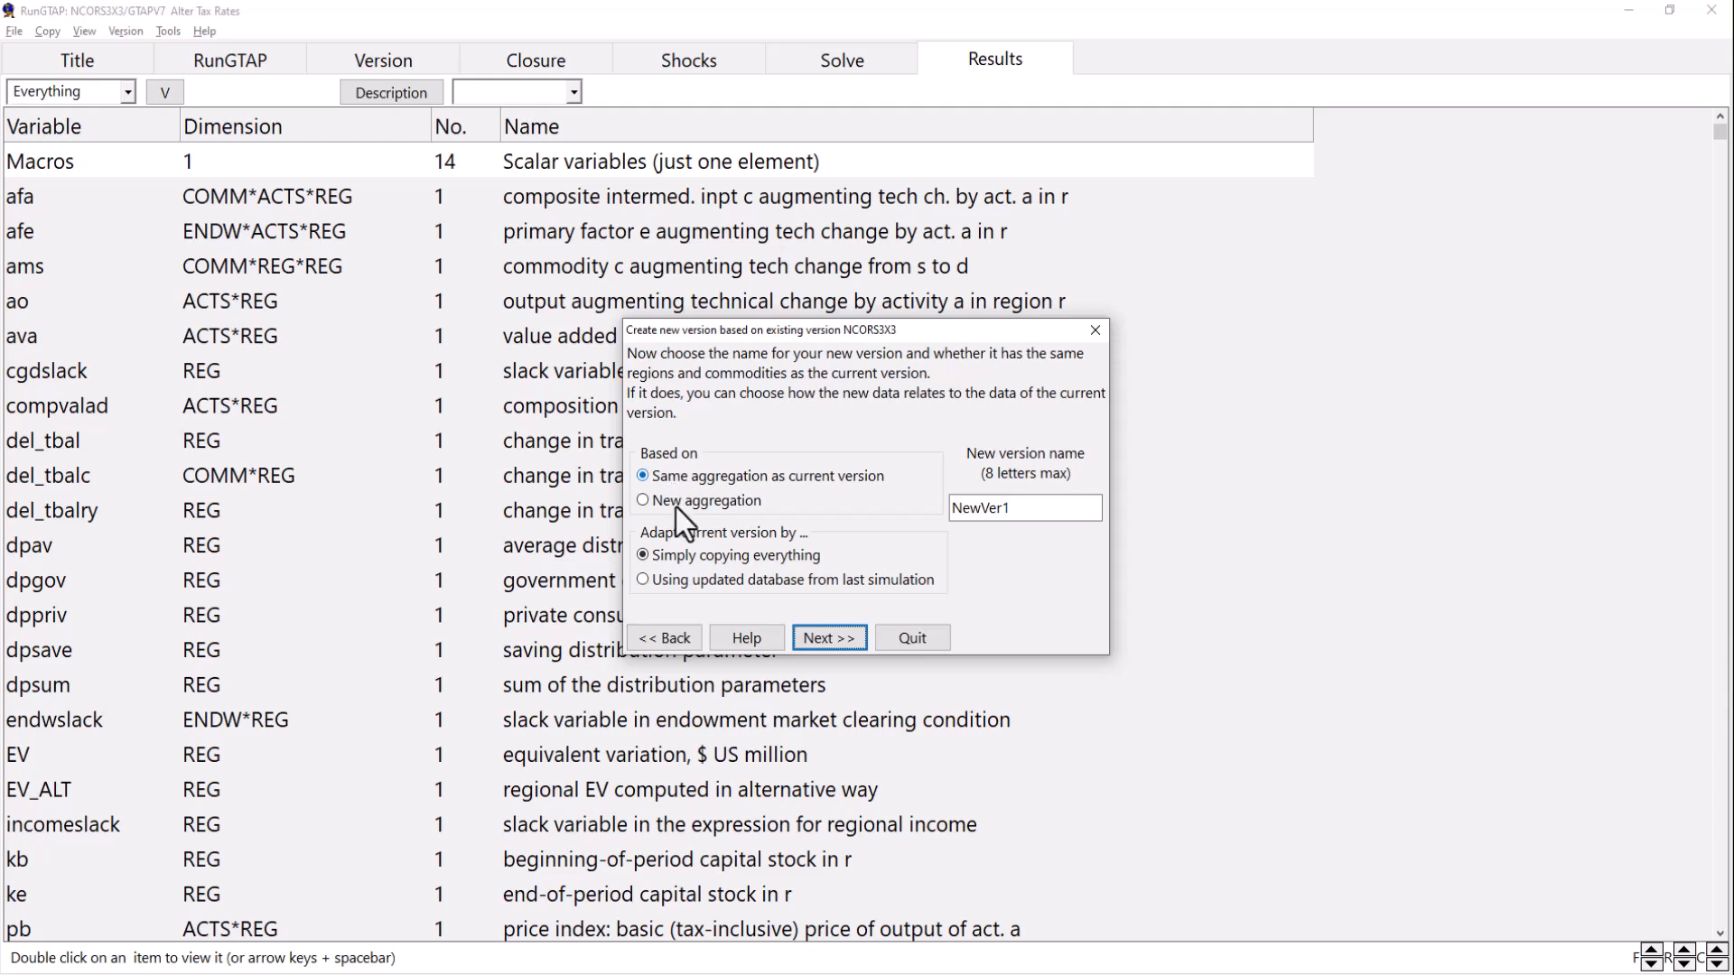
{"action": "left_click", "coordinate": [641, 582]}
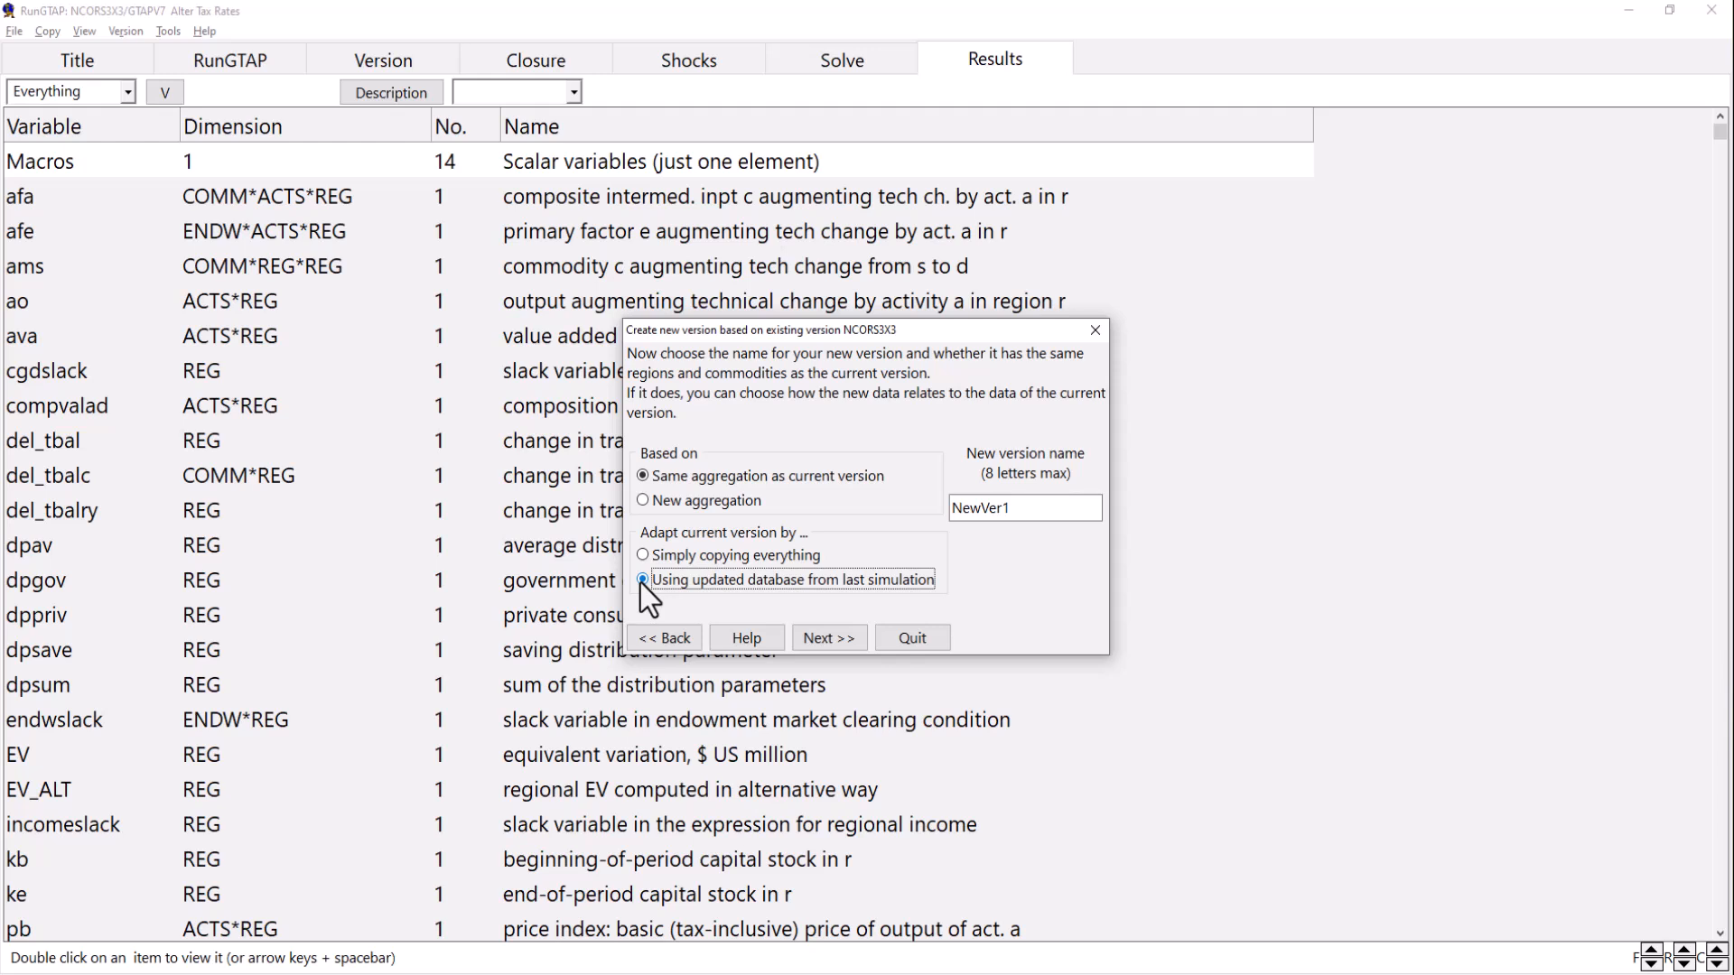
{"action": "double_click", "coordinate": [993, 508]}
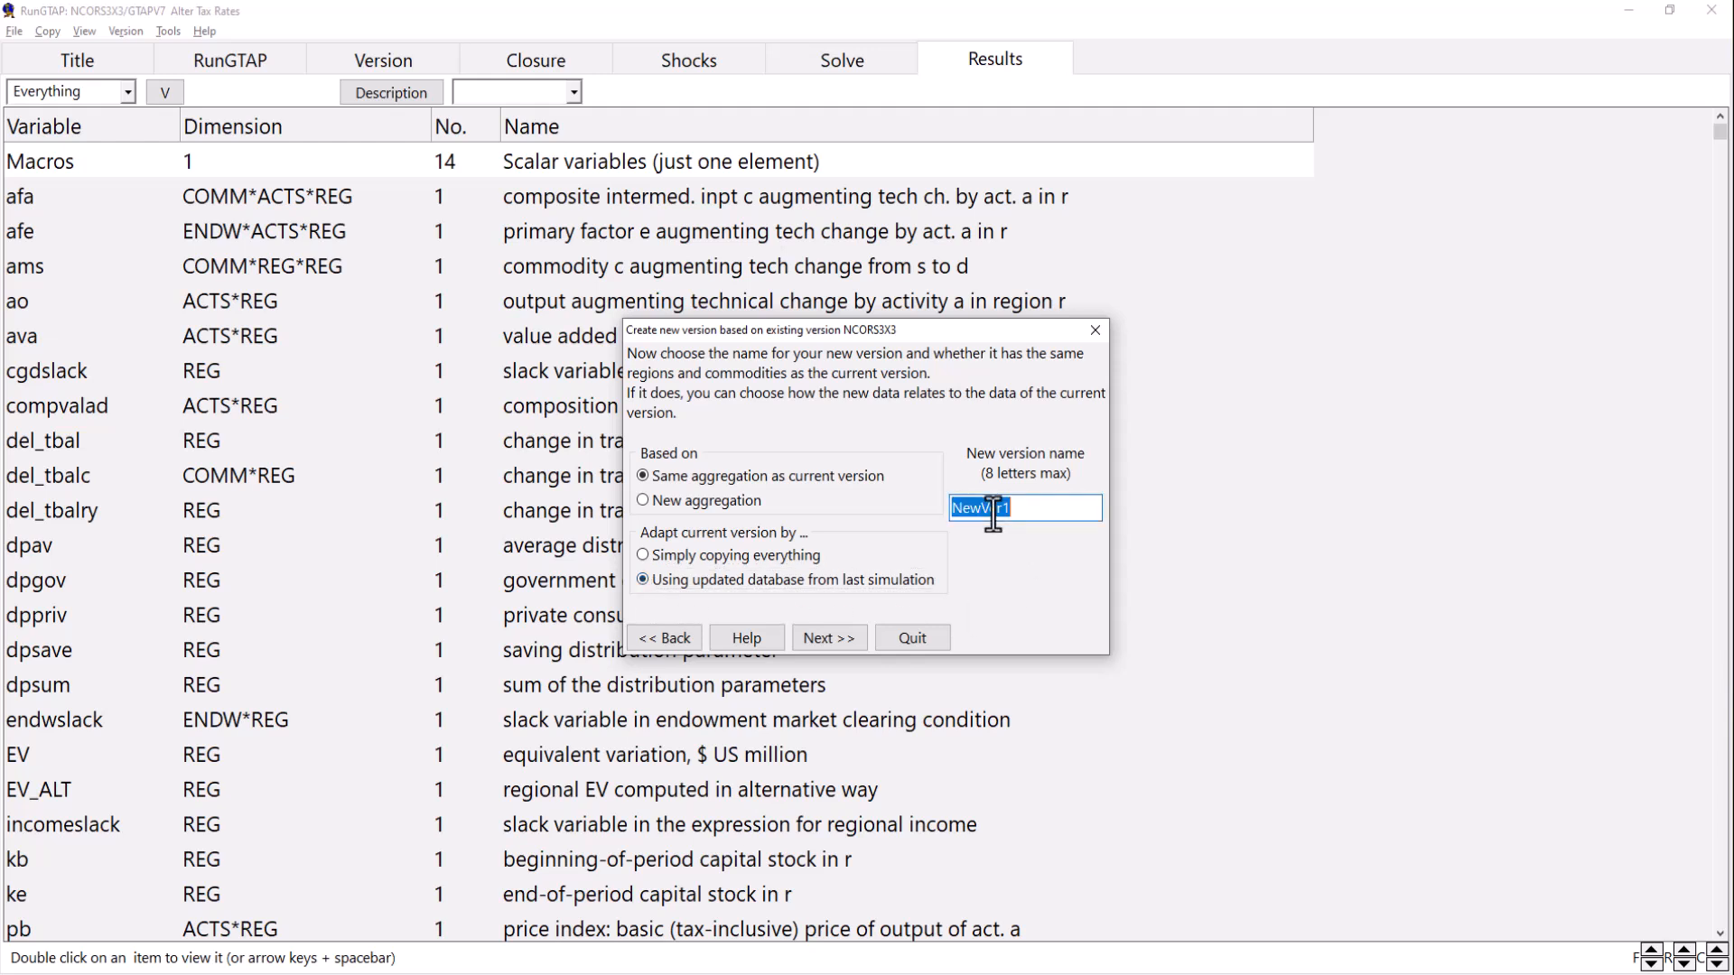
{"action": "type", "text": "NewTL"}
Finish creating the newtl version and switch to it, running the test simulation and dismissing its messages
{"action": "left_click", "coordinate": [827, 639]}
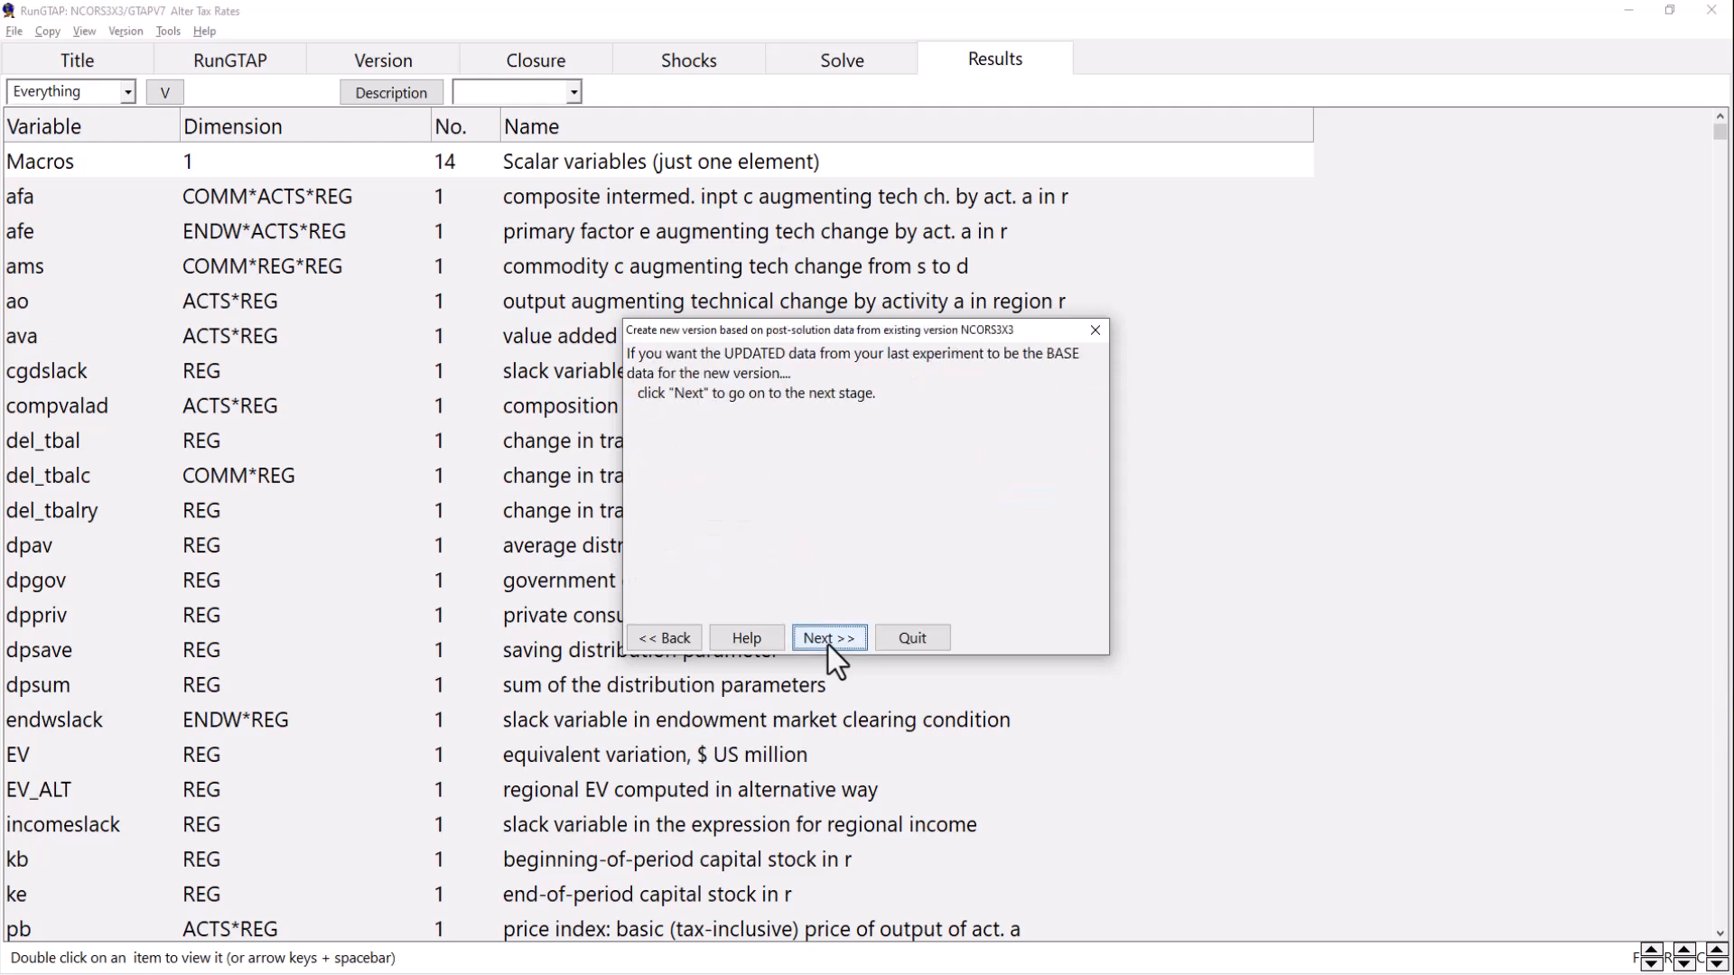
{"action": "left_click", "coordinate": [829, 640]}
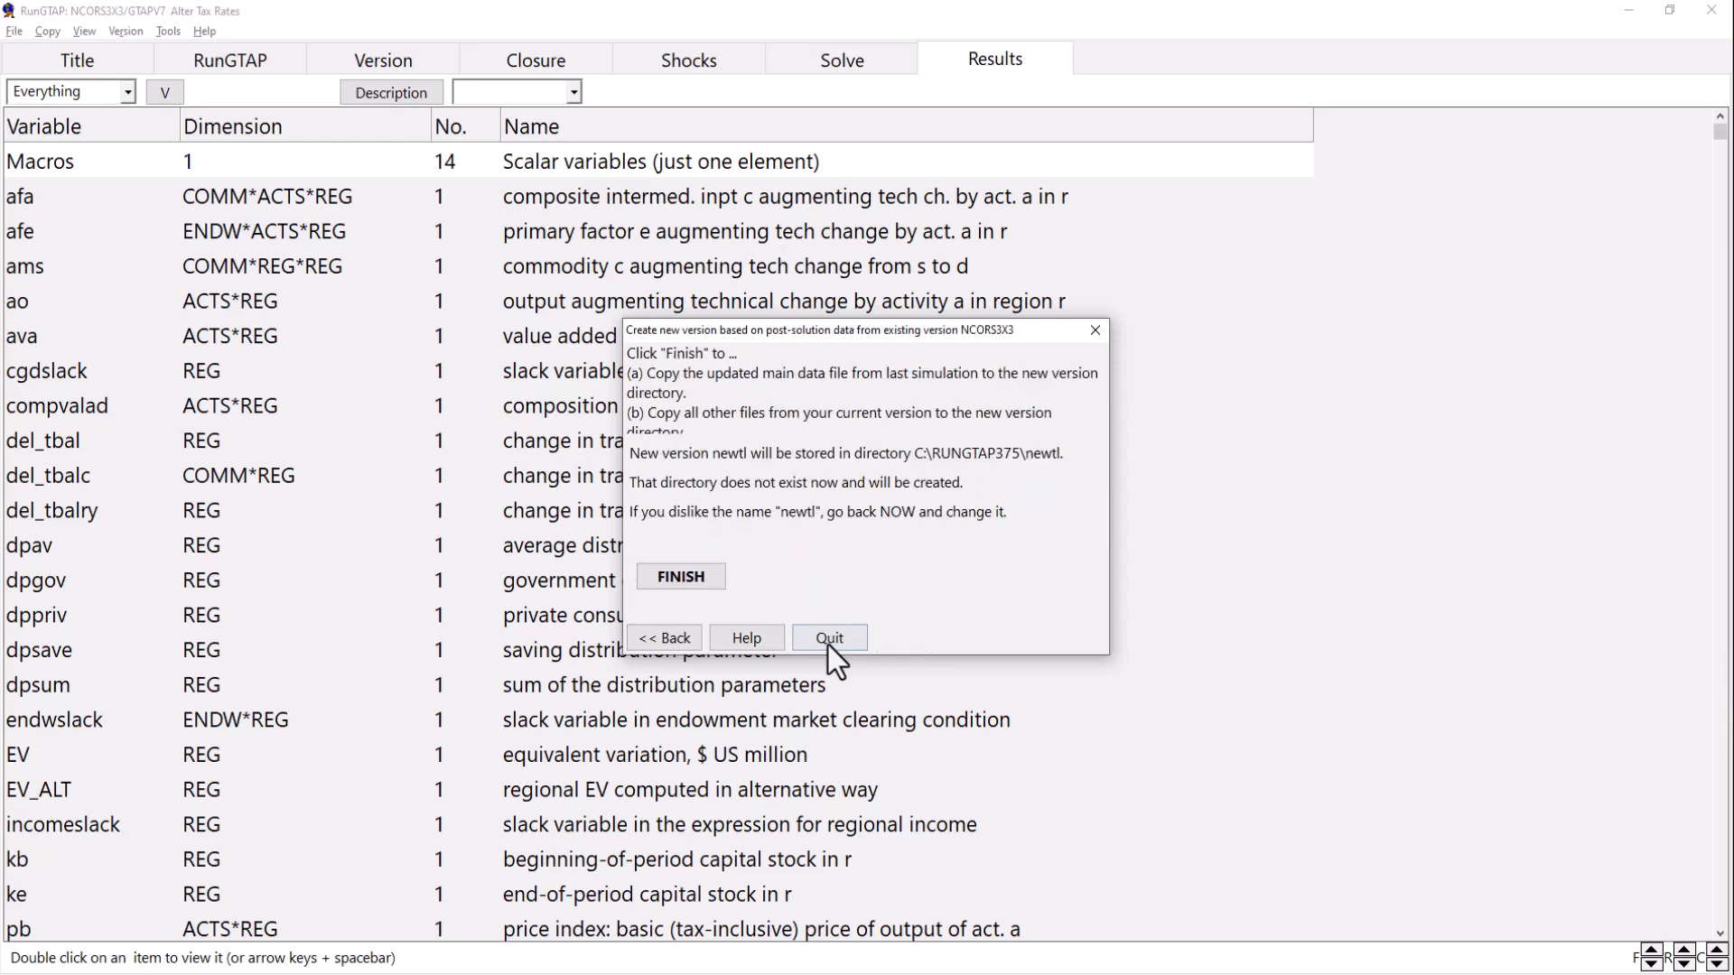
{"action": "left_click", "coordinate": [680, 582]}
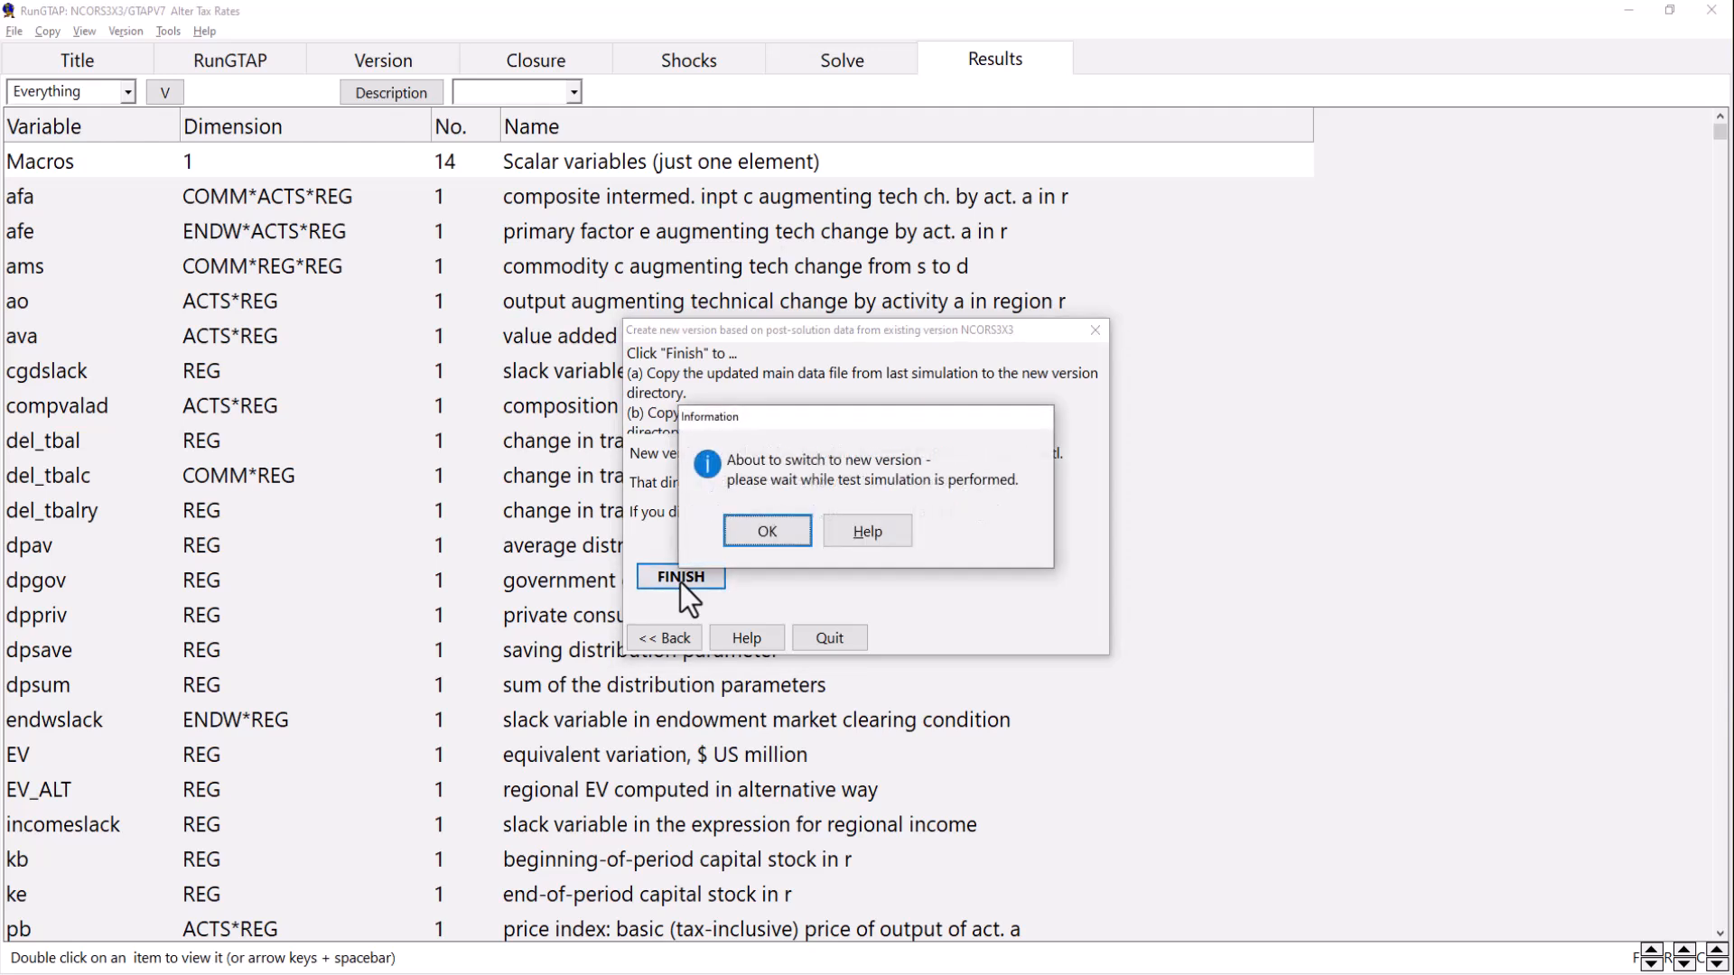
{"action": "left_click", "coordinate": [768, 531]}
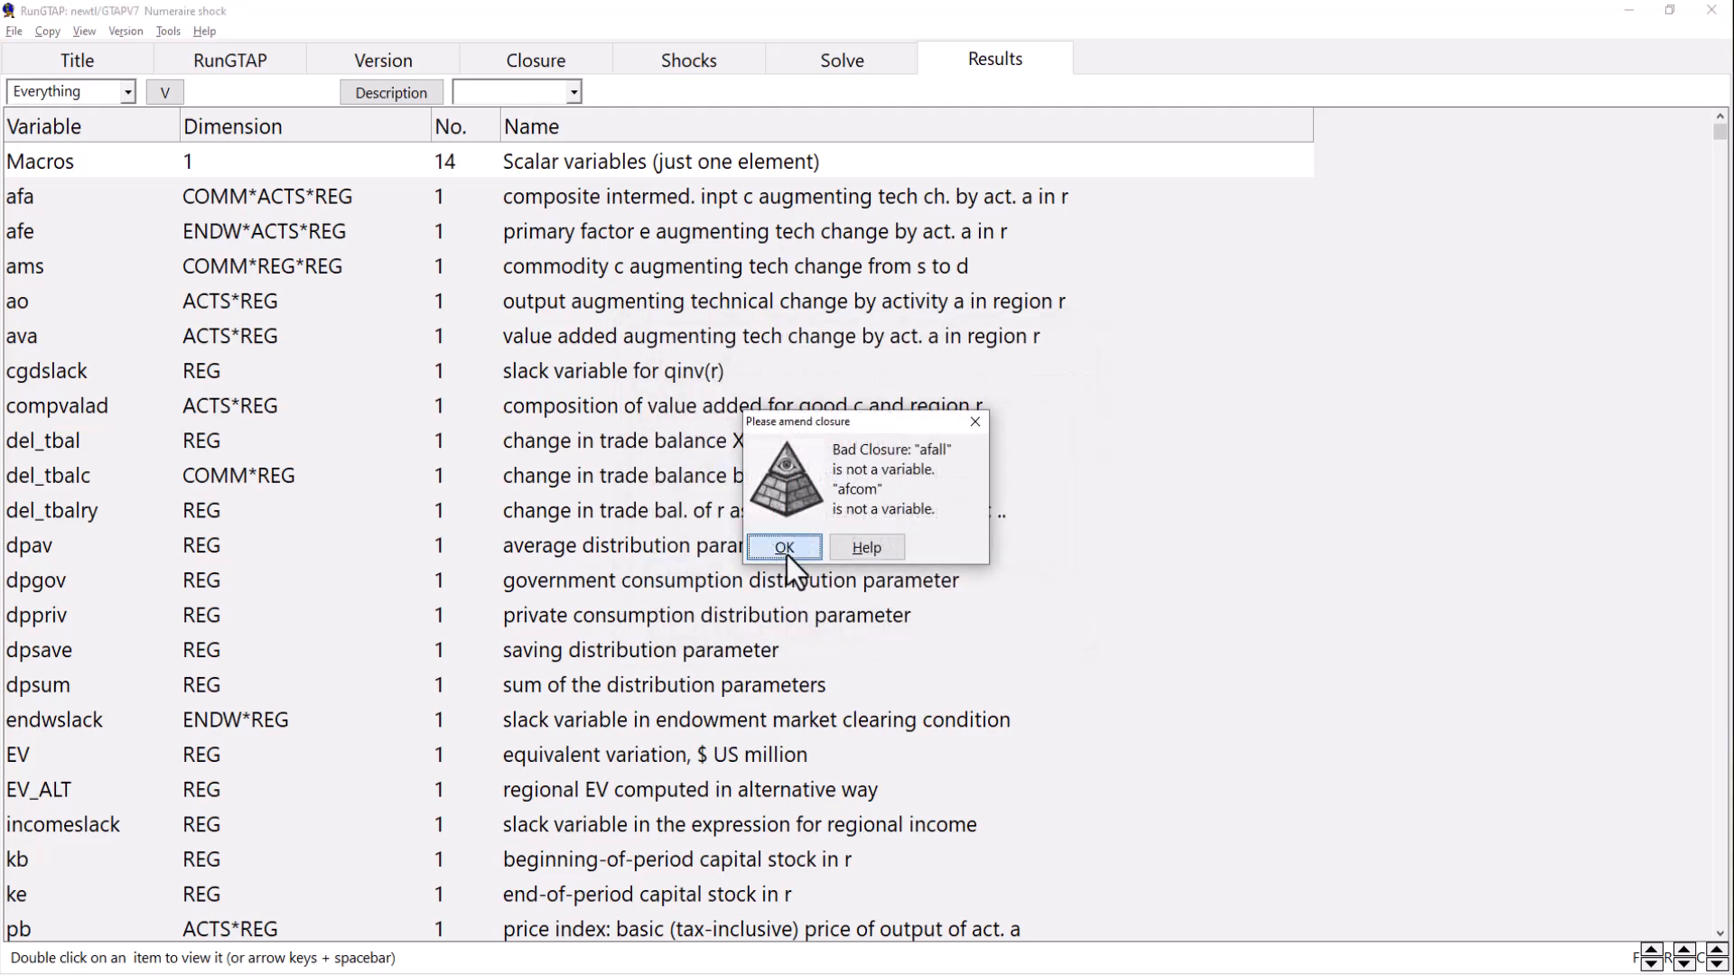
{"action": "left_click", "coordinate": [784, 548]}
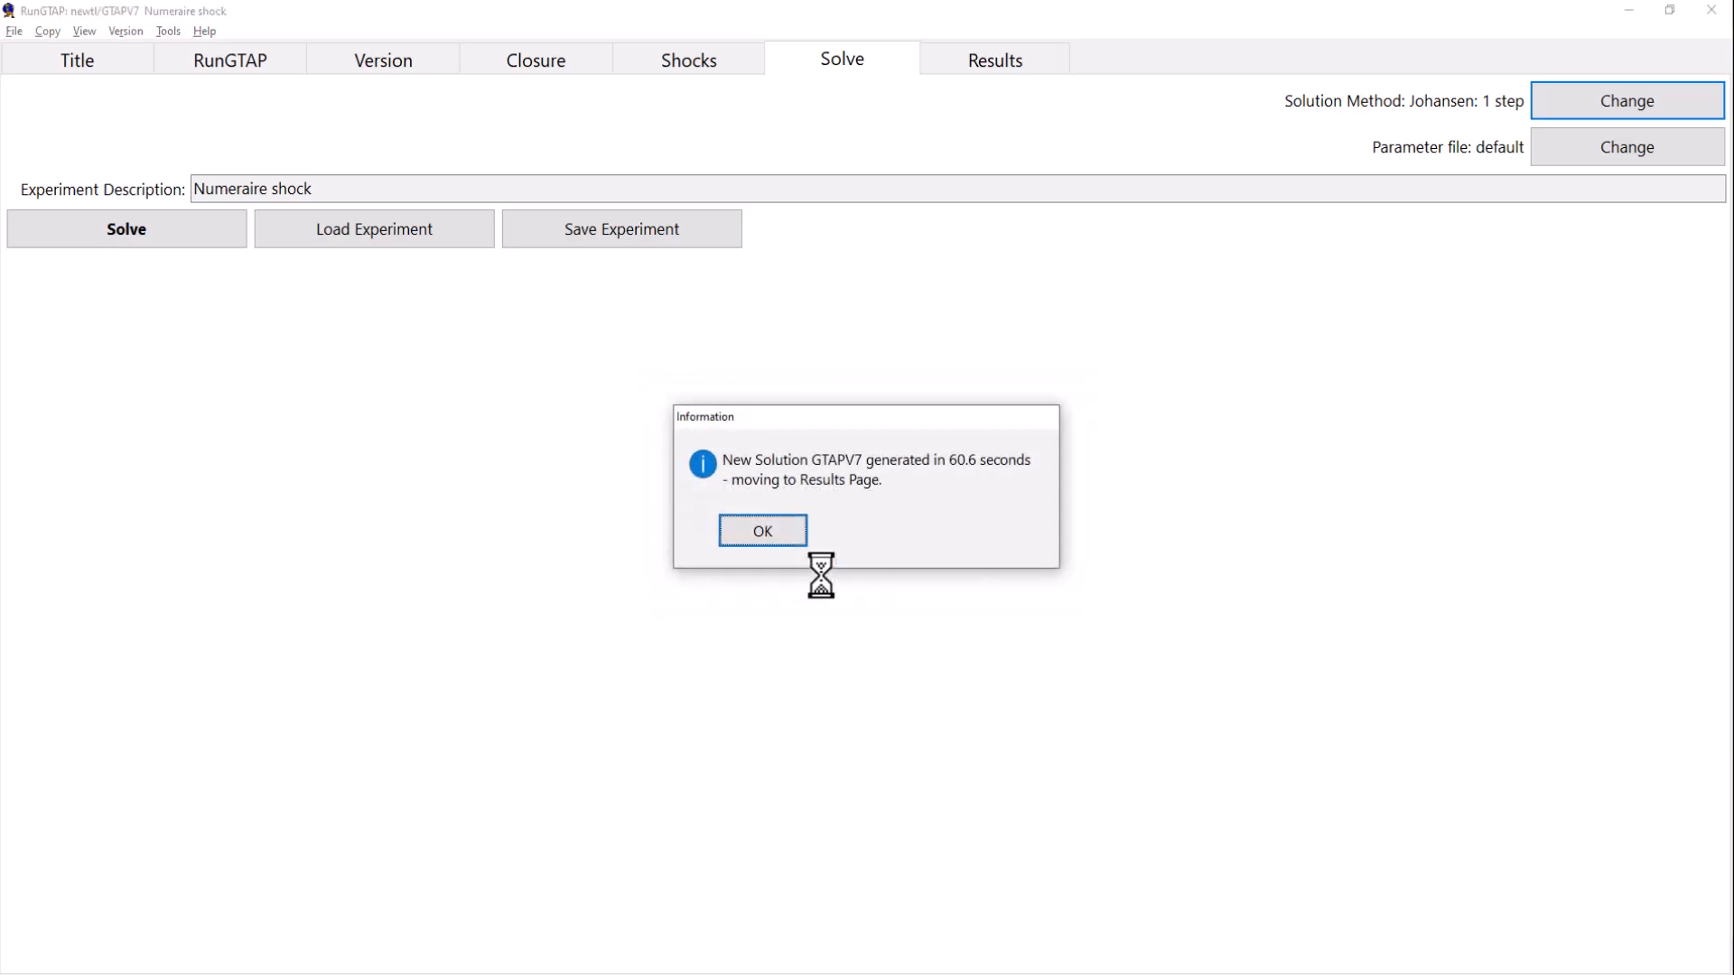
{"action": "left_click", "coordinate": [756, 533]}
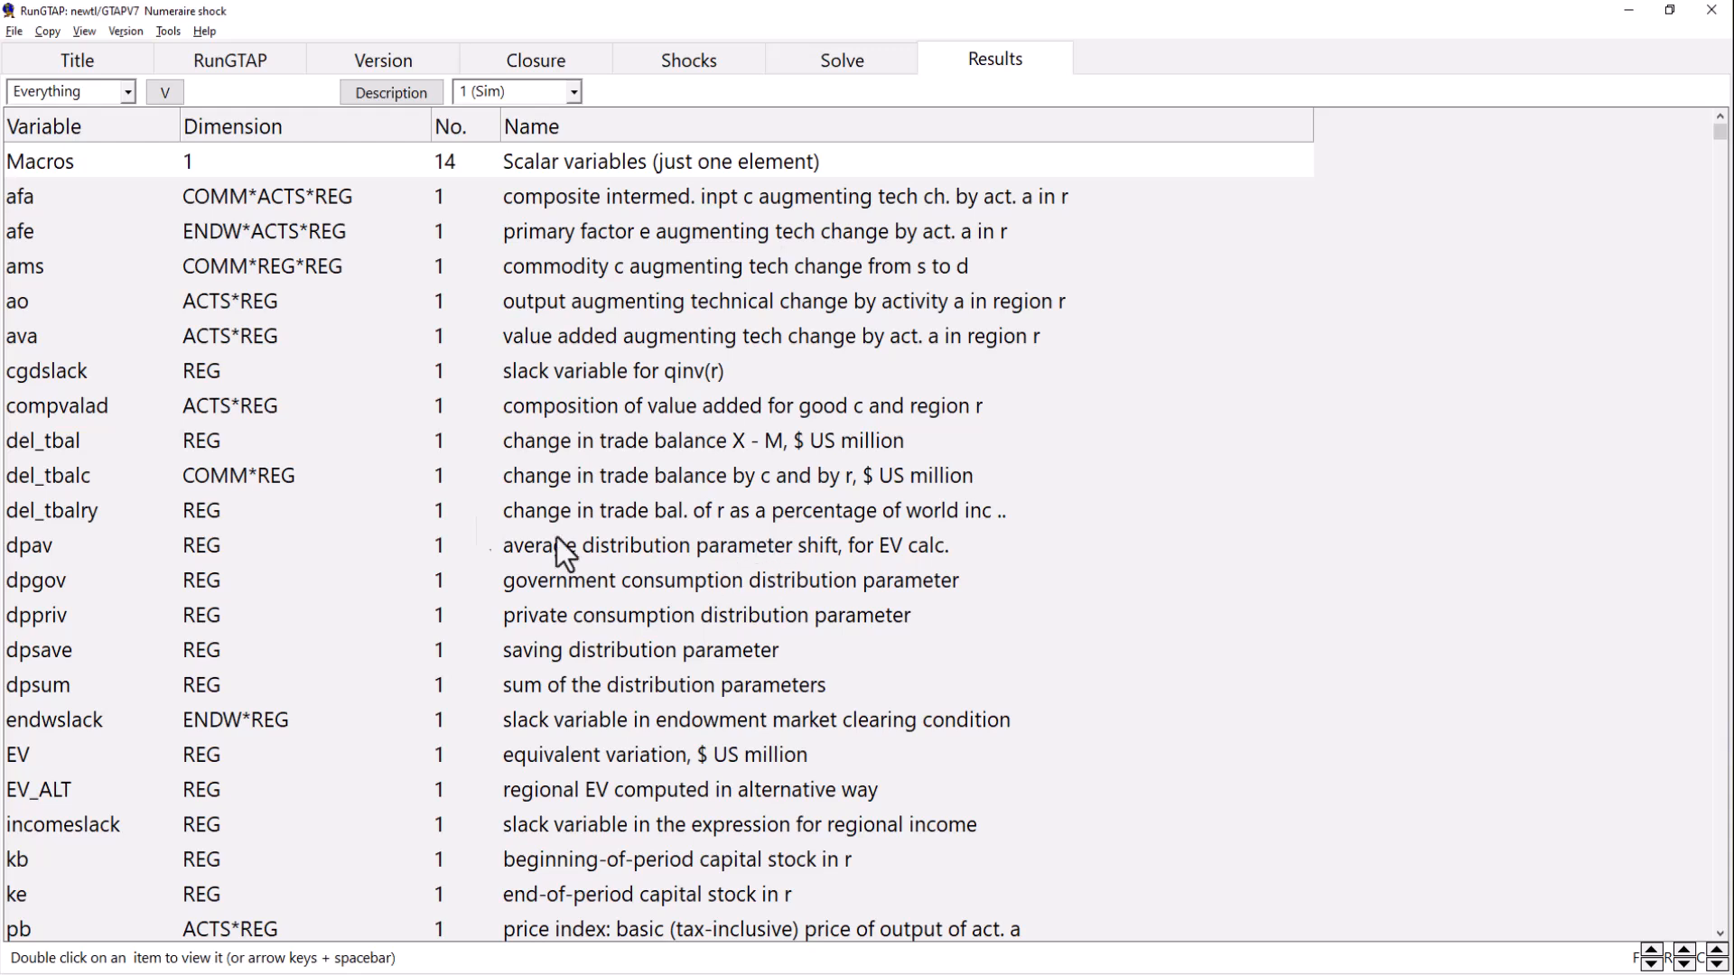
View the base tax rates of version newtl and check RTMS for Food from SSA to EU
{"action": "left_click", "coordinate": [86, 33]}
{"action": "mouse_move", "coordinate": [104, 81]}
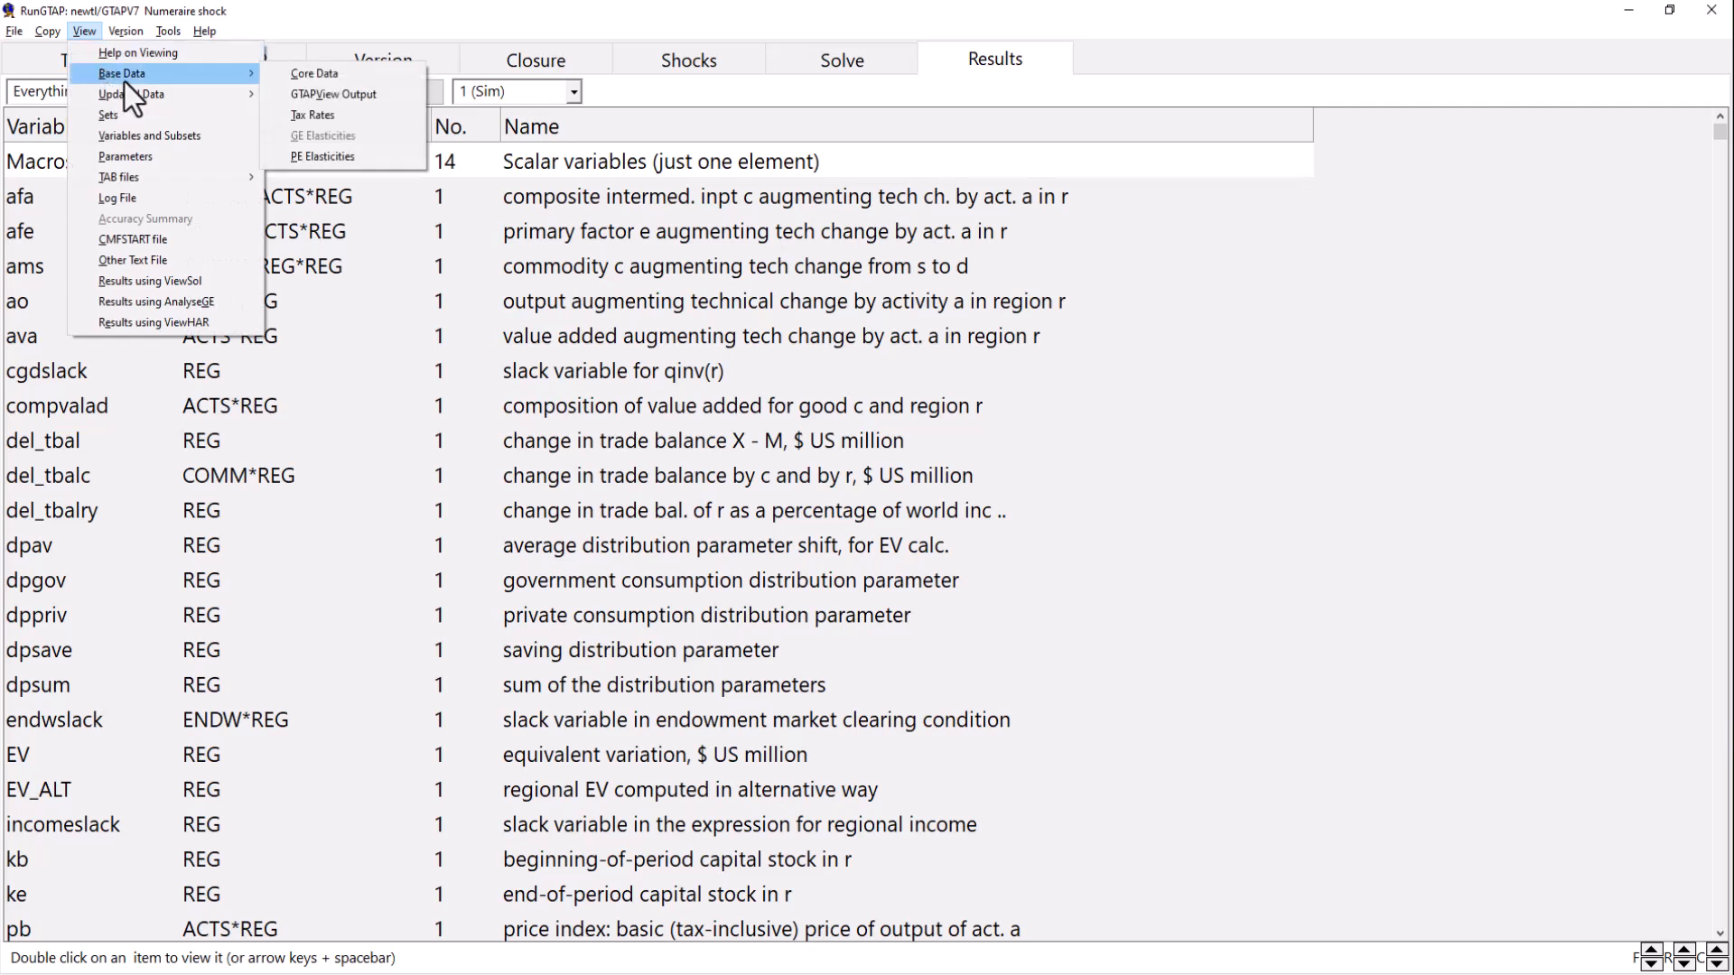
{"action": "left_click", "coordinate": [312, 121]}
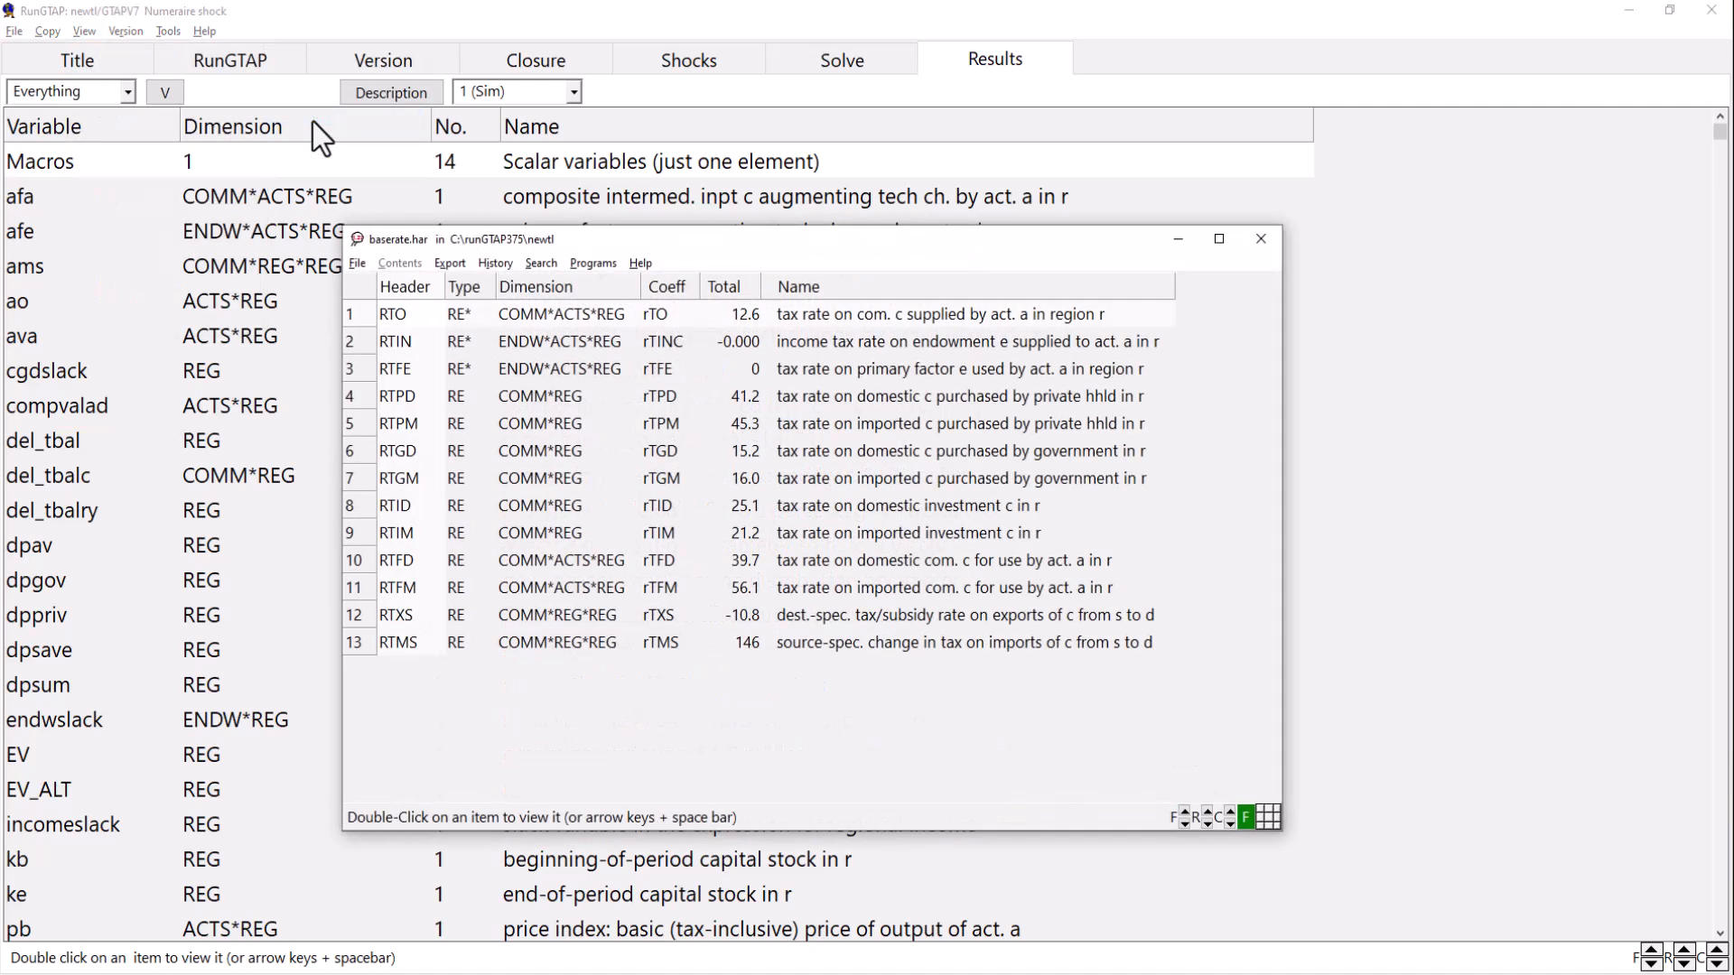
{"action": "double_click", "coordinate": [424, 645]}
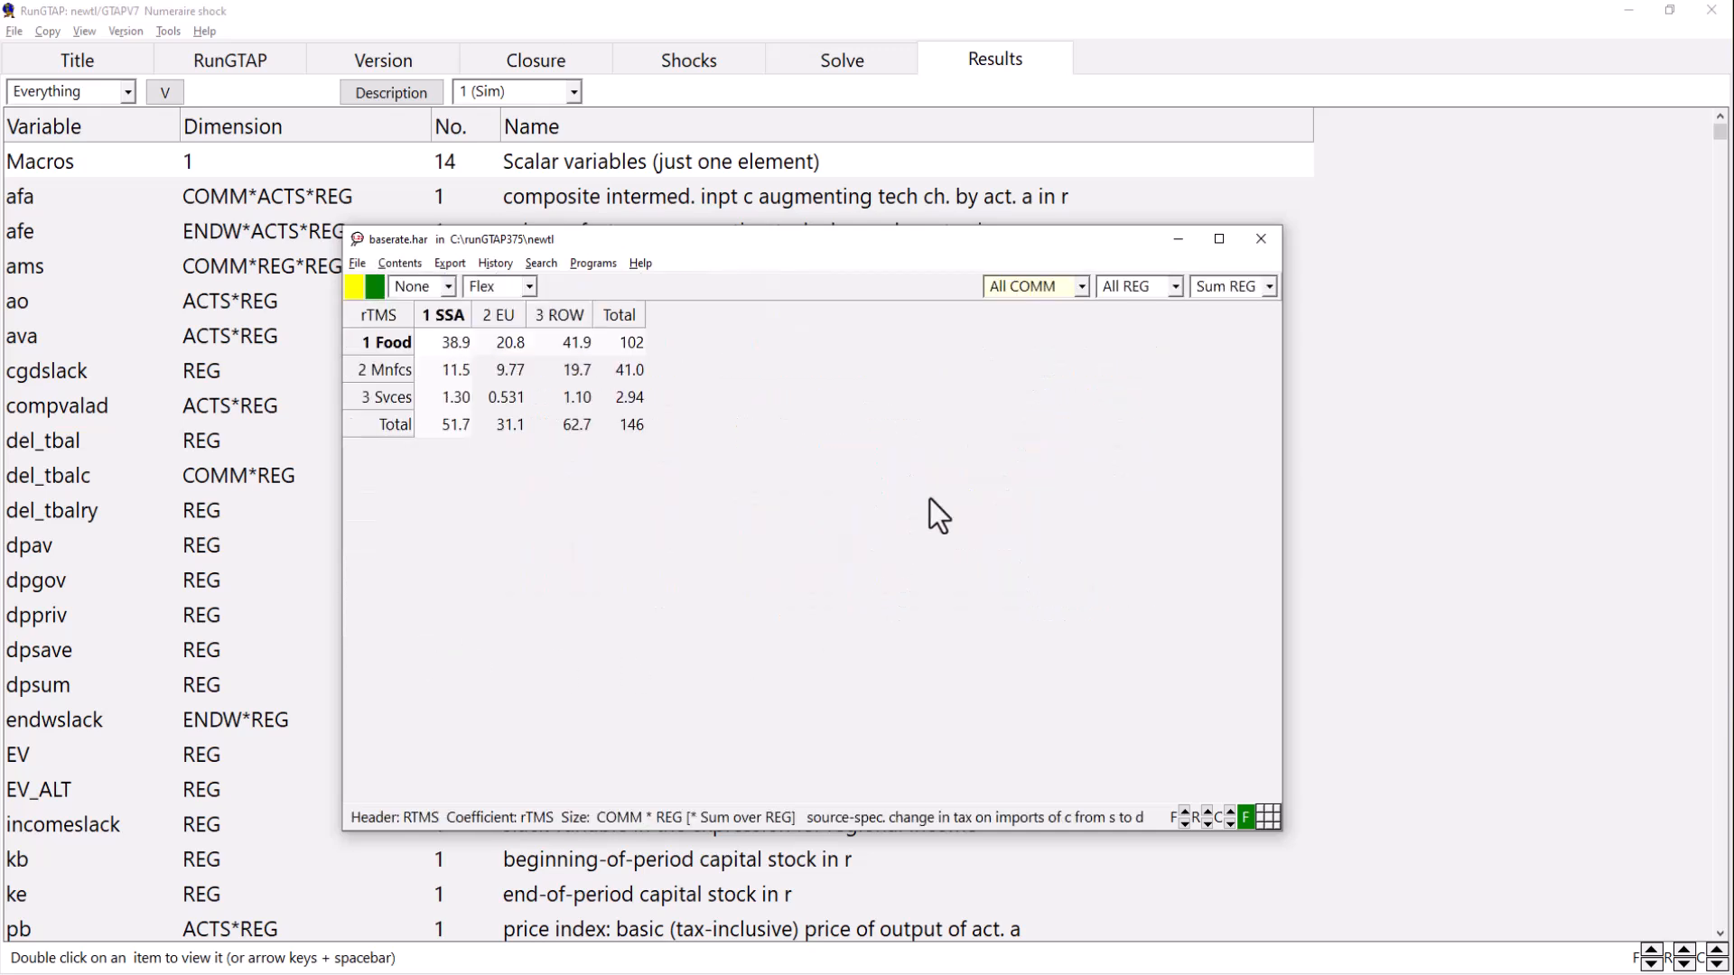
{"action": "left_click", "coordinate": [1032, 291]}
{"action": "left_click", "coordinate": [1021, 360]}
{"action": "left_click", "coordinate": [1174, 285]}
{"action": "left_click", "coordinate": [1143, 360]}
{"action": "left_click", "coordinate": [1244, 286]}
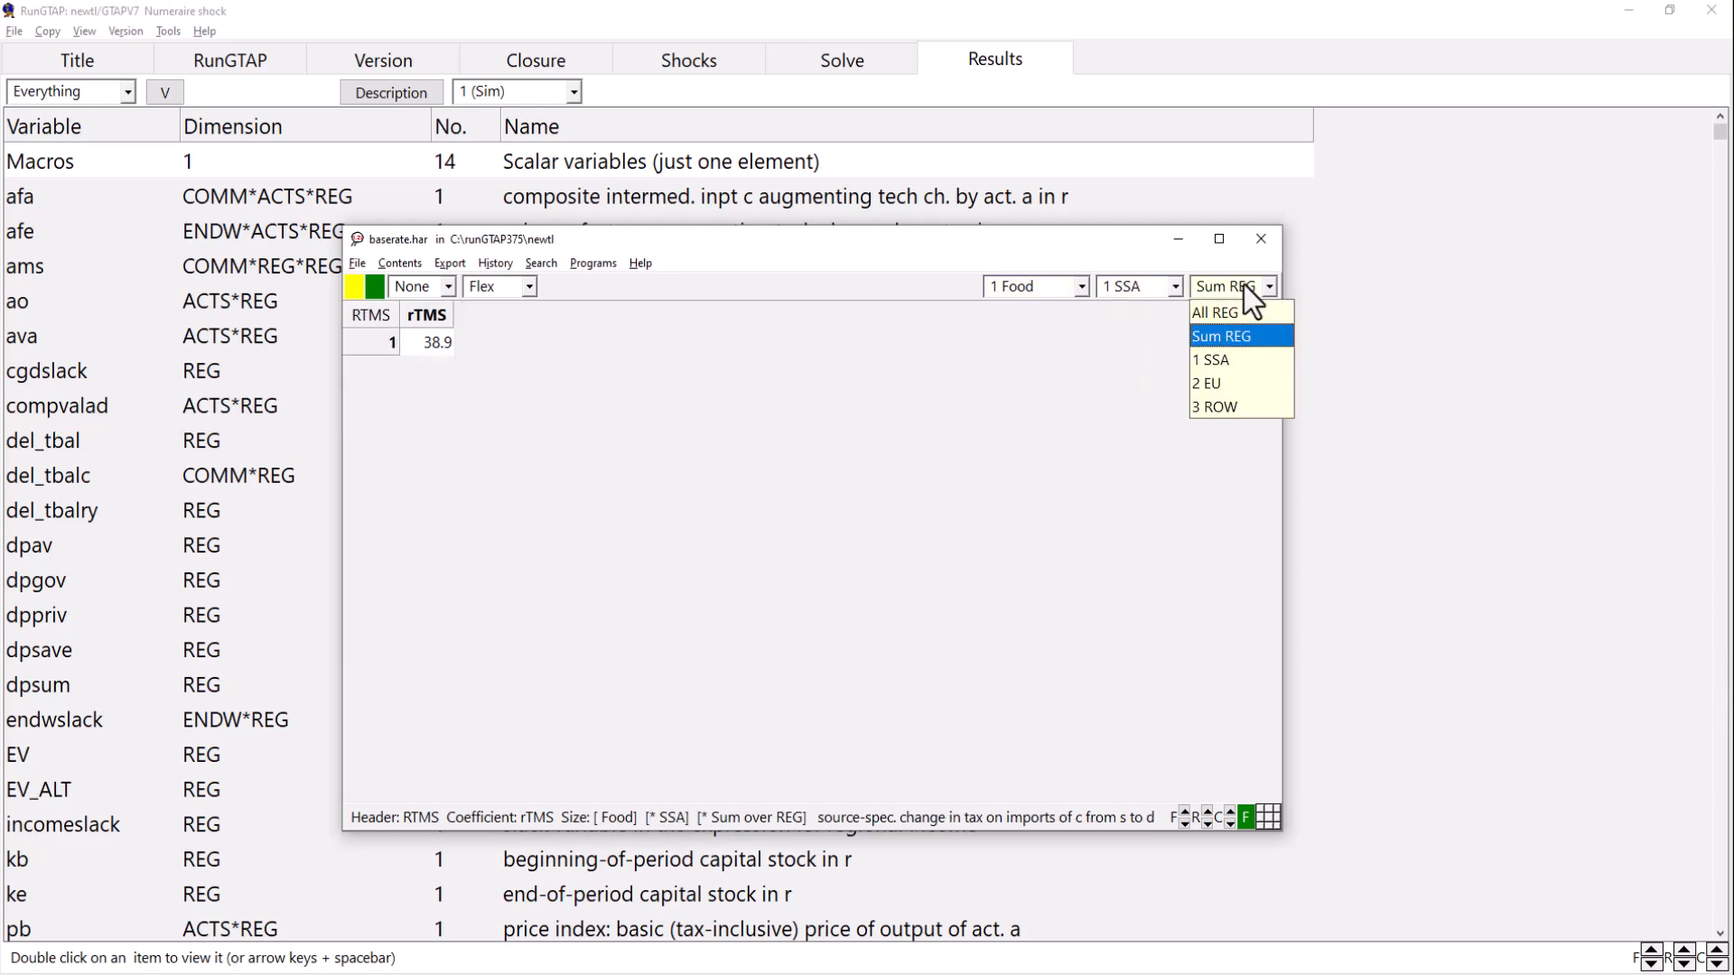
{"action": "left_click", "coordinate": [1208, 383]}
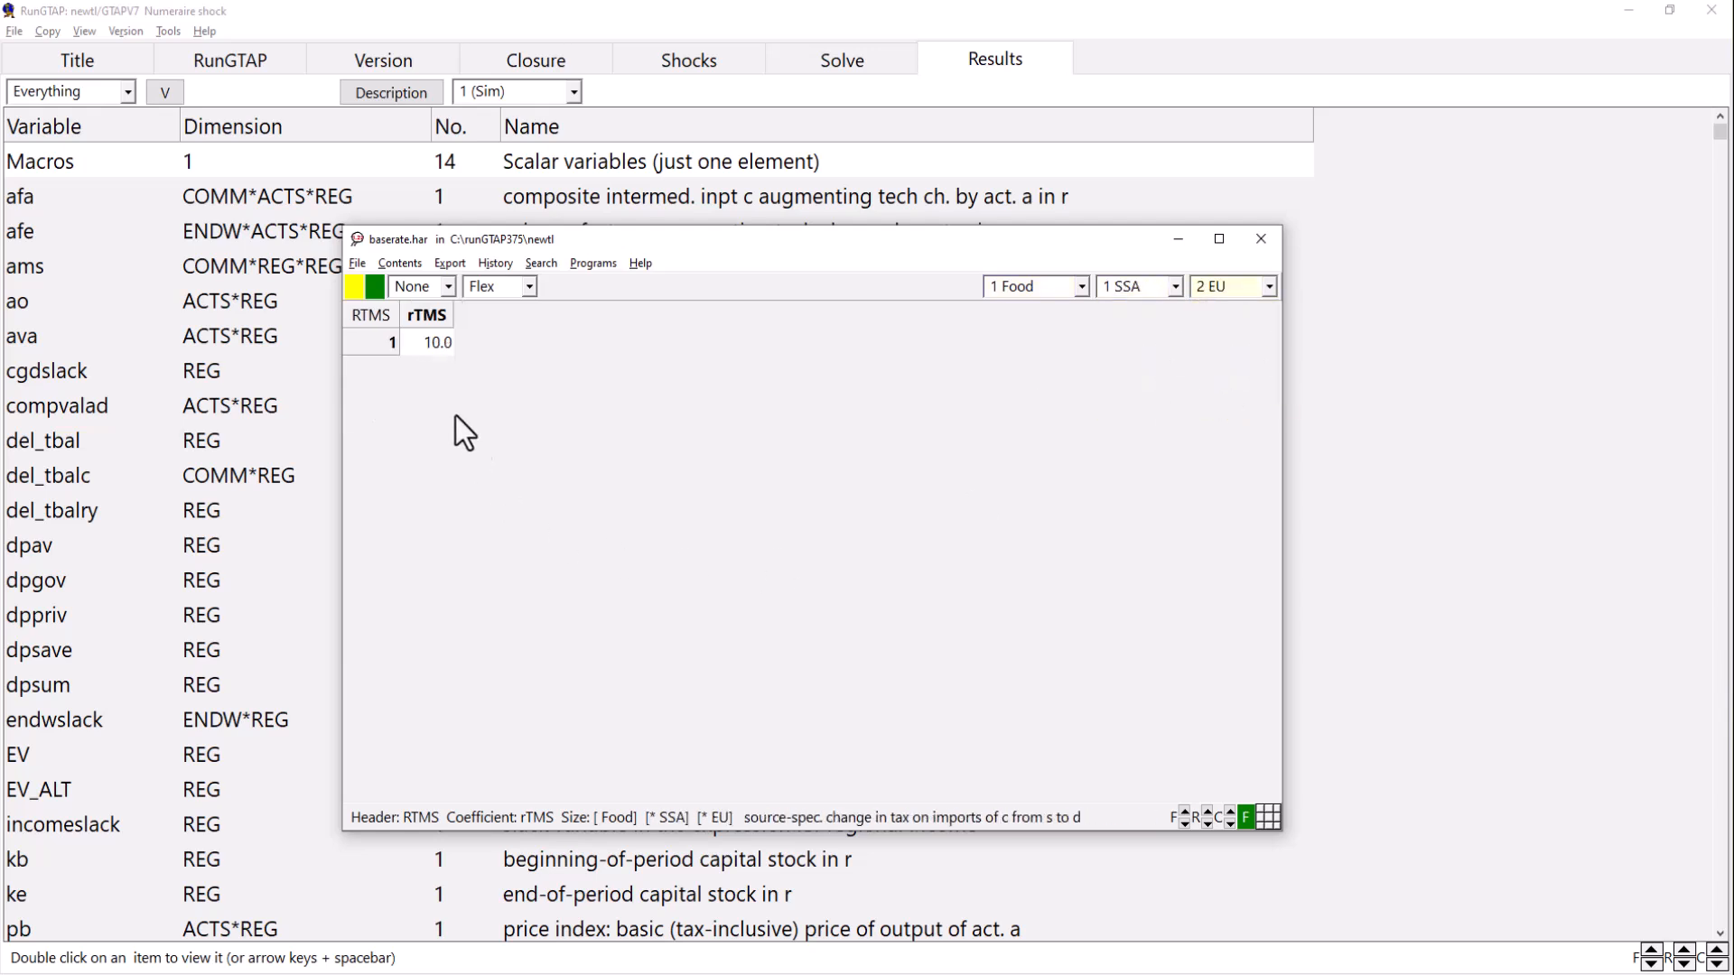